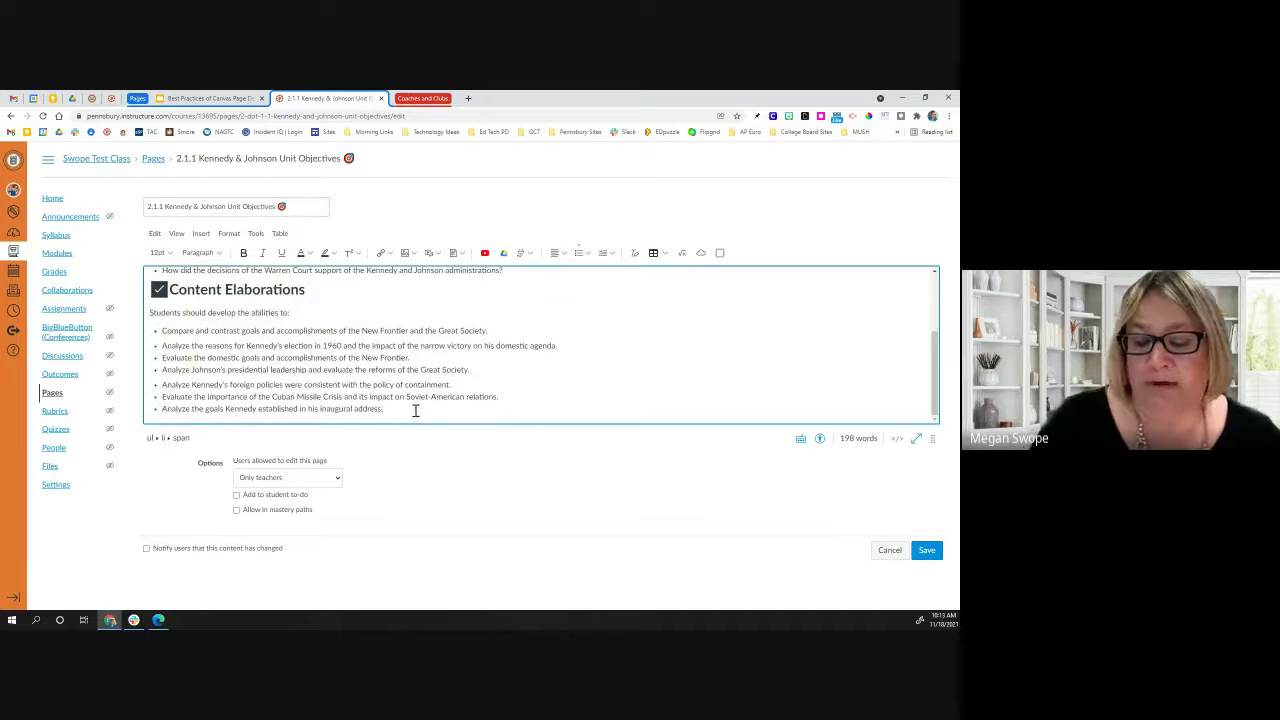
Step: Insert a course link to the Week of September 1 module below the Content Elaborations list
{"action": "key", "text": "Return"}
{"action": "key", "text": "Return"}
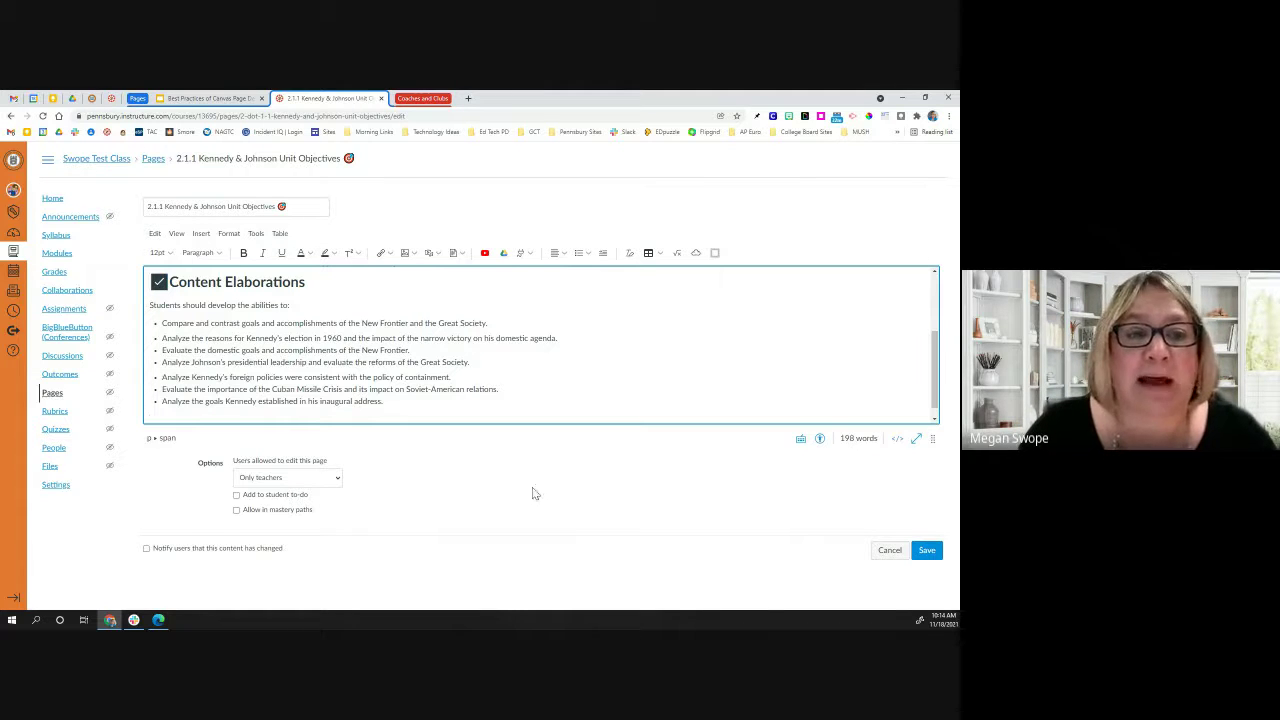
{"action": "left_click", "coordinate": [392, 256]}
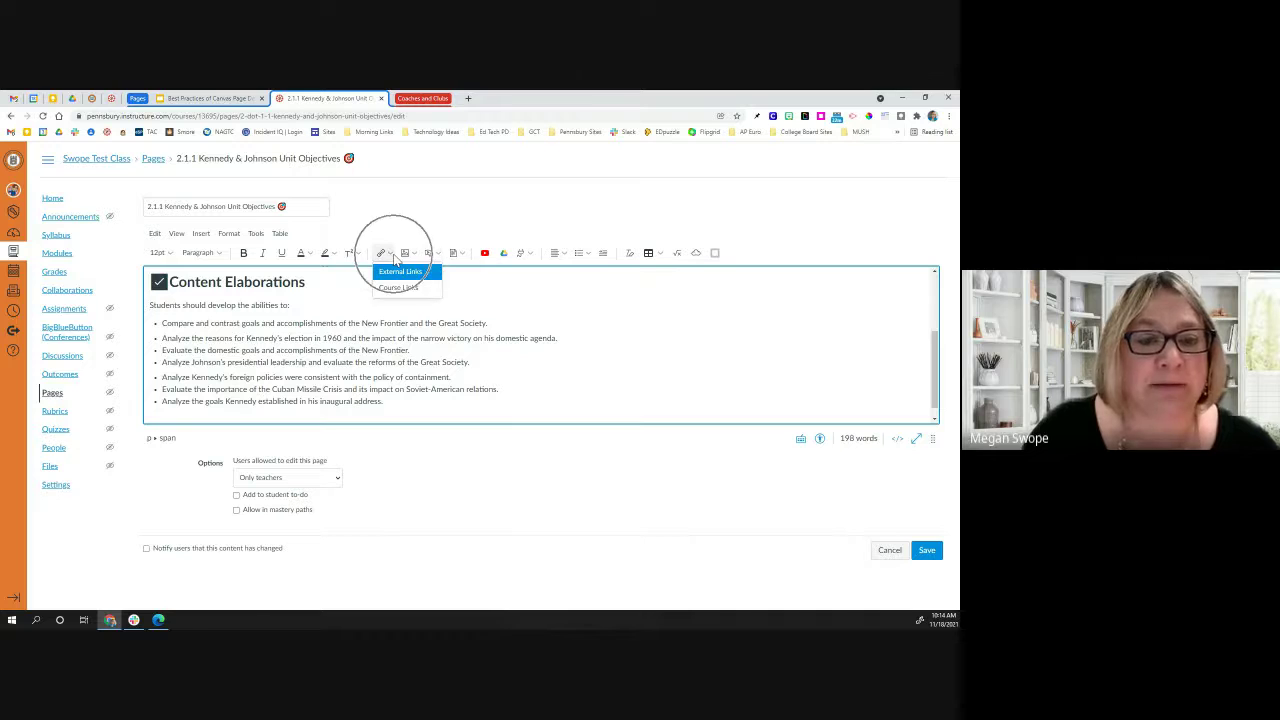
{"action": "left_click", "coordinate": [401, 287]}
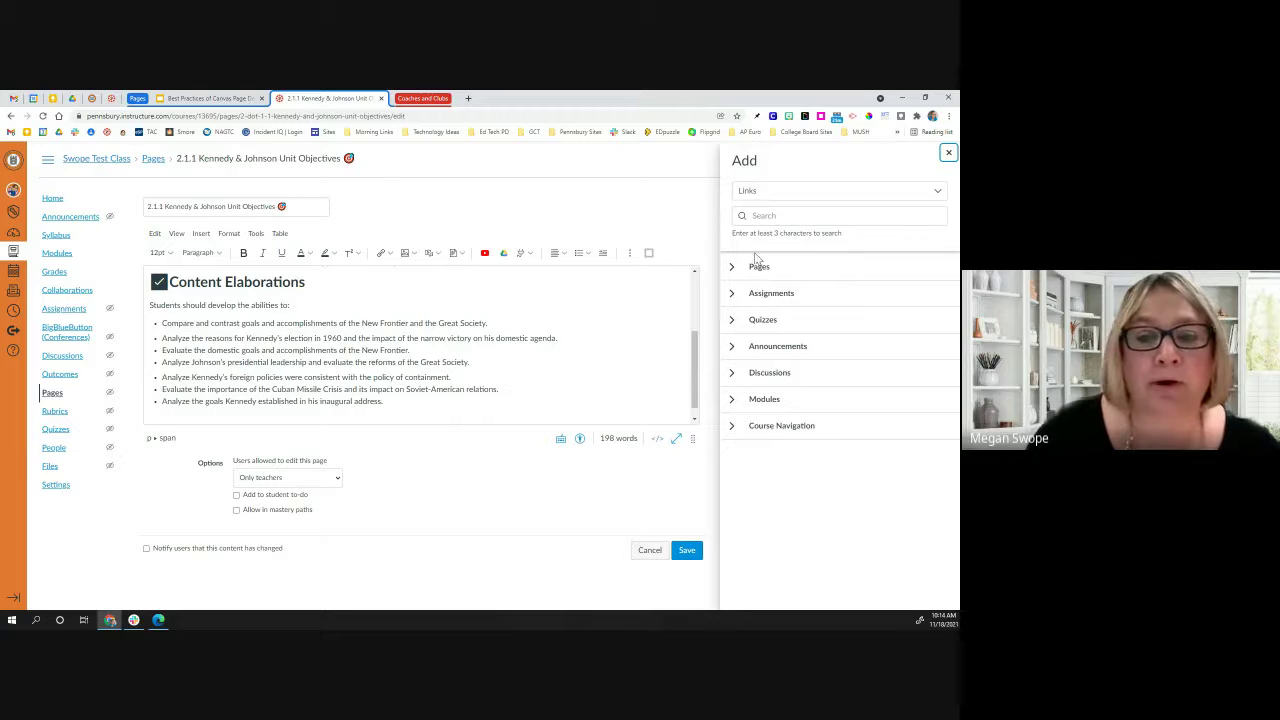
{"action": "left_click", "coordinate": [735, 401]}
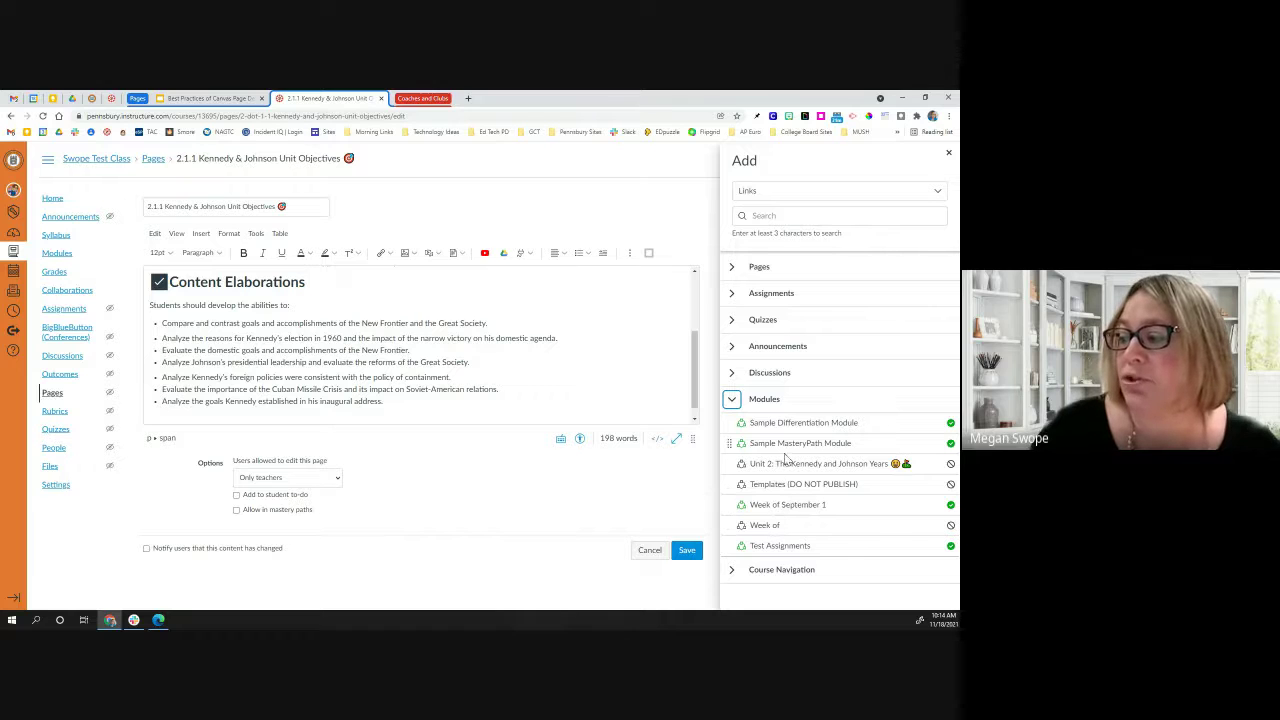
{"action": "left_click", "coordinate": [779, 505]}
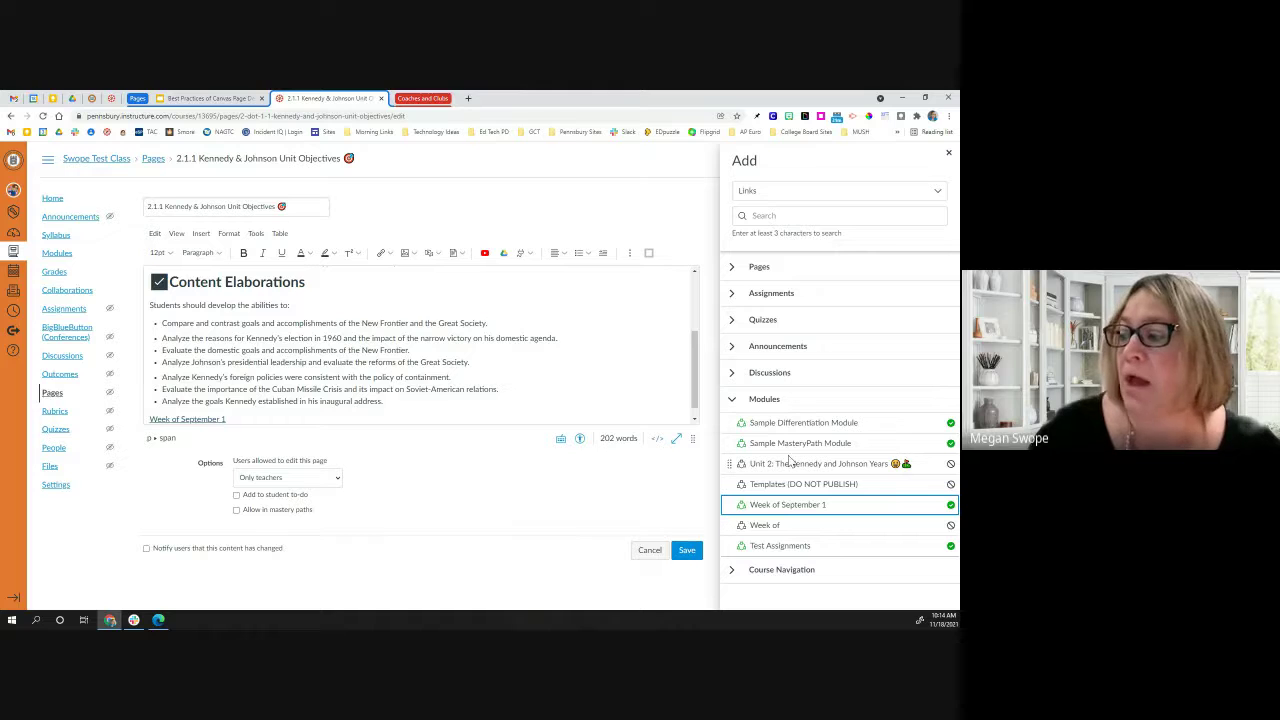
Step: Add a course link to the 2.2.1 The 1960 Election assignment below the module link and save the page
{"action": "left_click", "coordinate": [238, 418]}
{"action": "scroll", "coordinate": [215, 410], "scroll_direction": "down", "scroll_amount": 1}
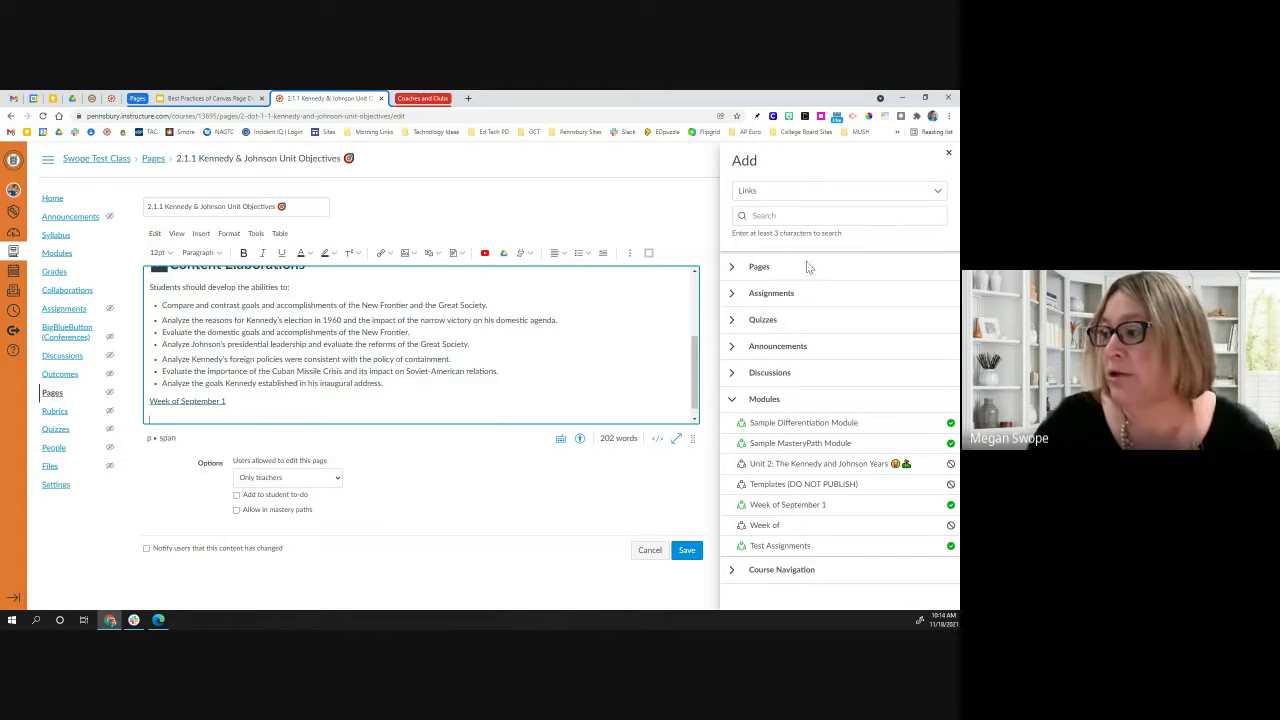
{"action": "left_click", "coordinate": [731, 293]}
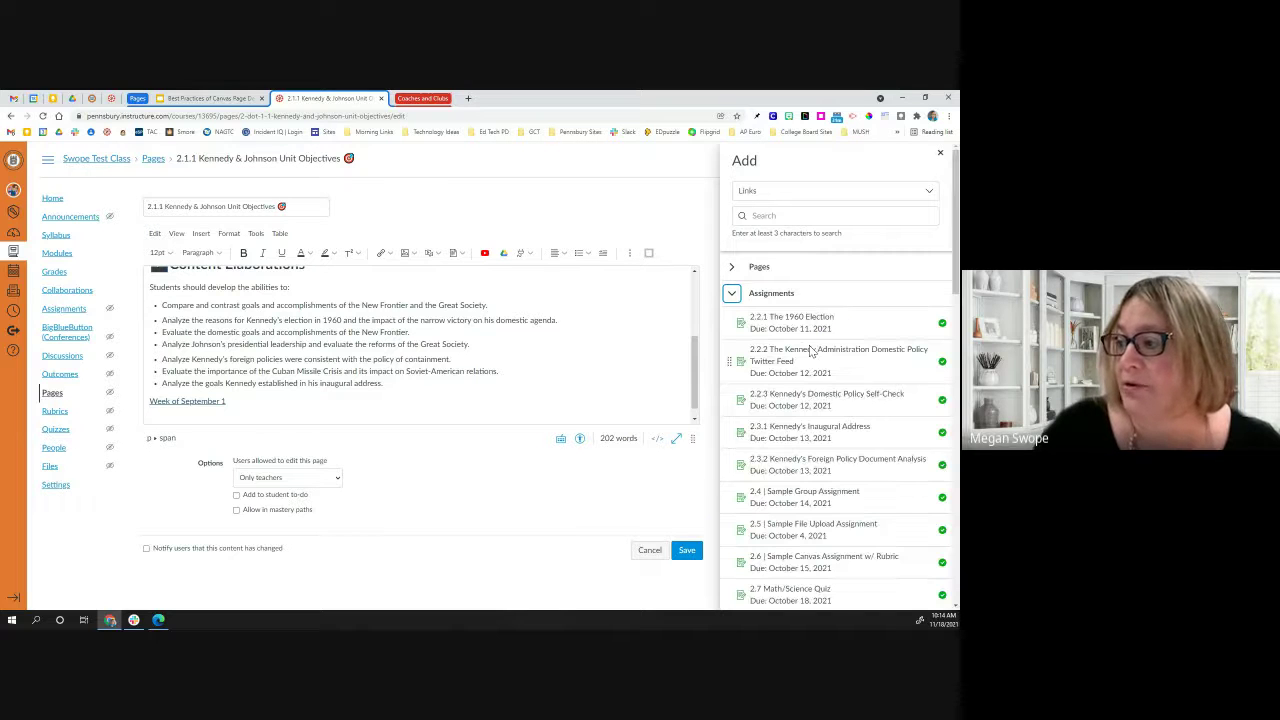
{"action": "left_click", "coordinate": [800, 335]}
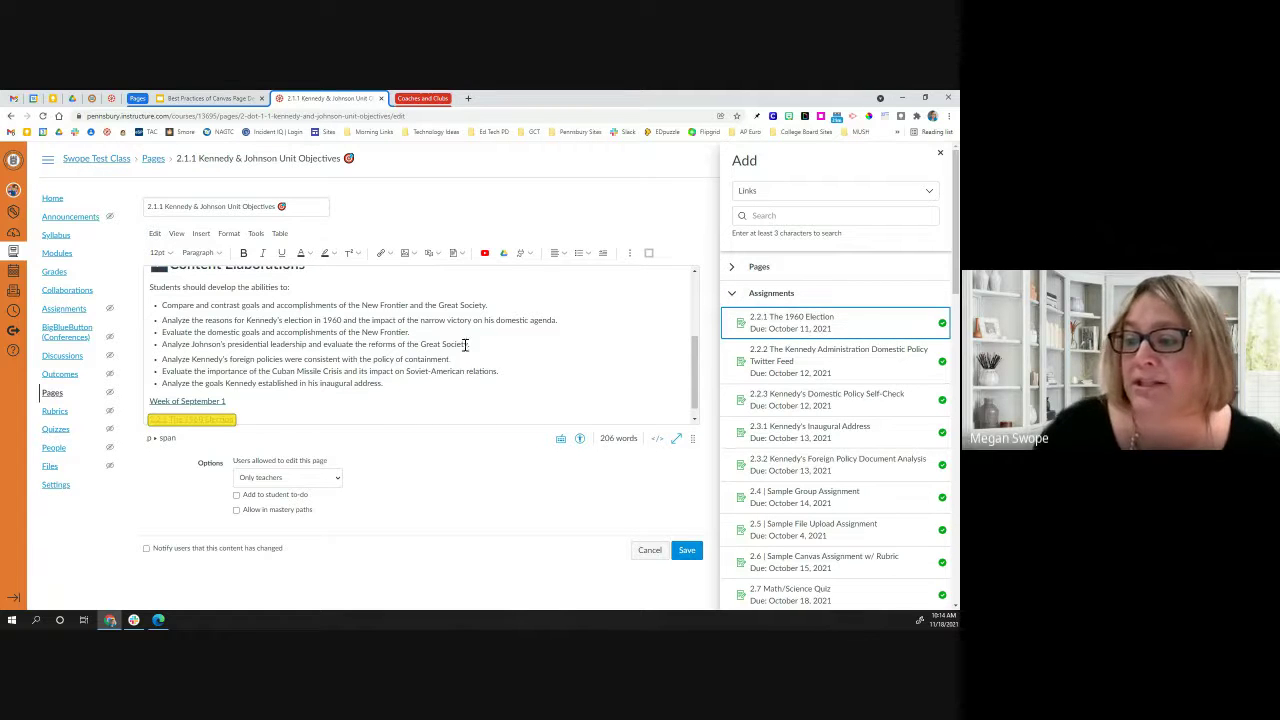
{"action": "left_click", "coordinate": [261, 413]}
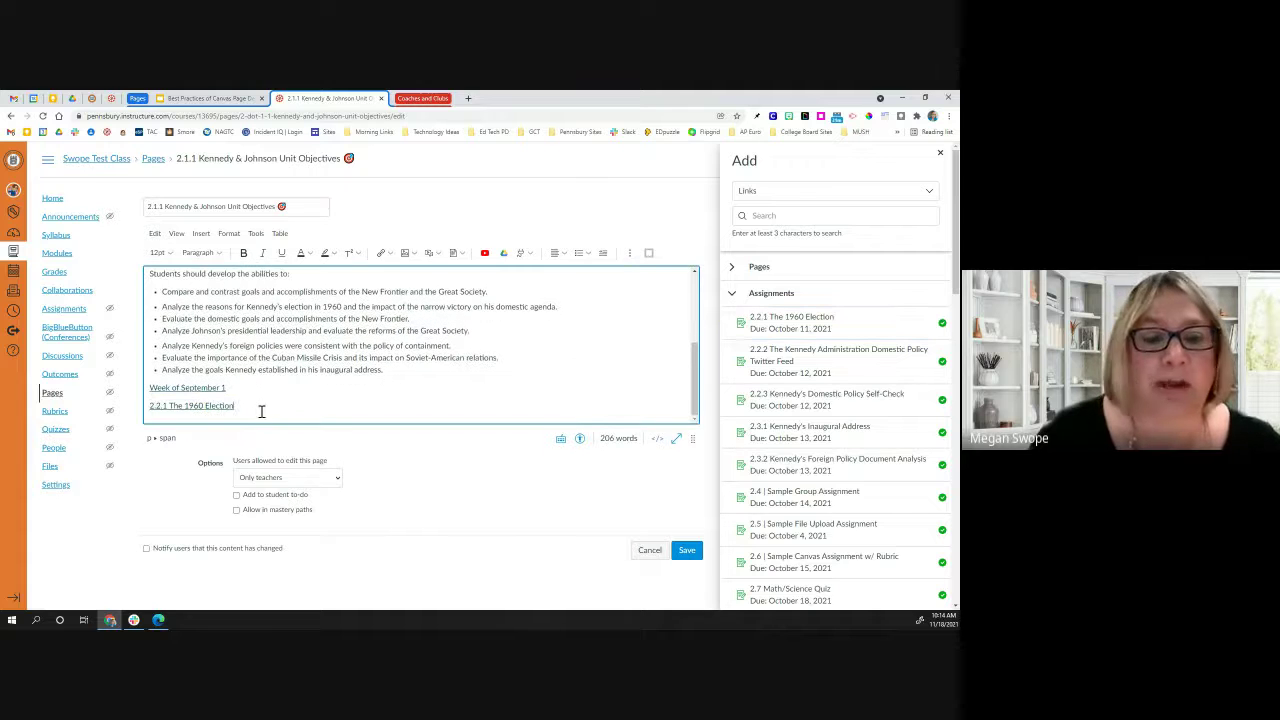
{"action": "left_click", "coordinate": [686, 550]}
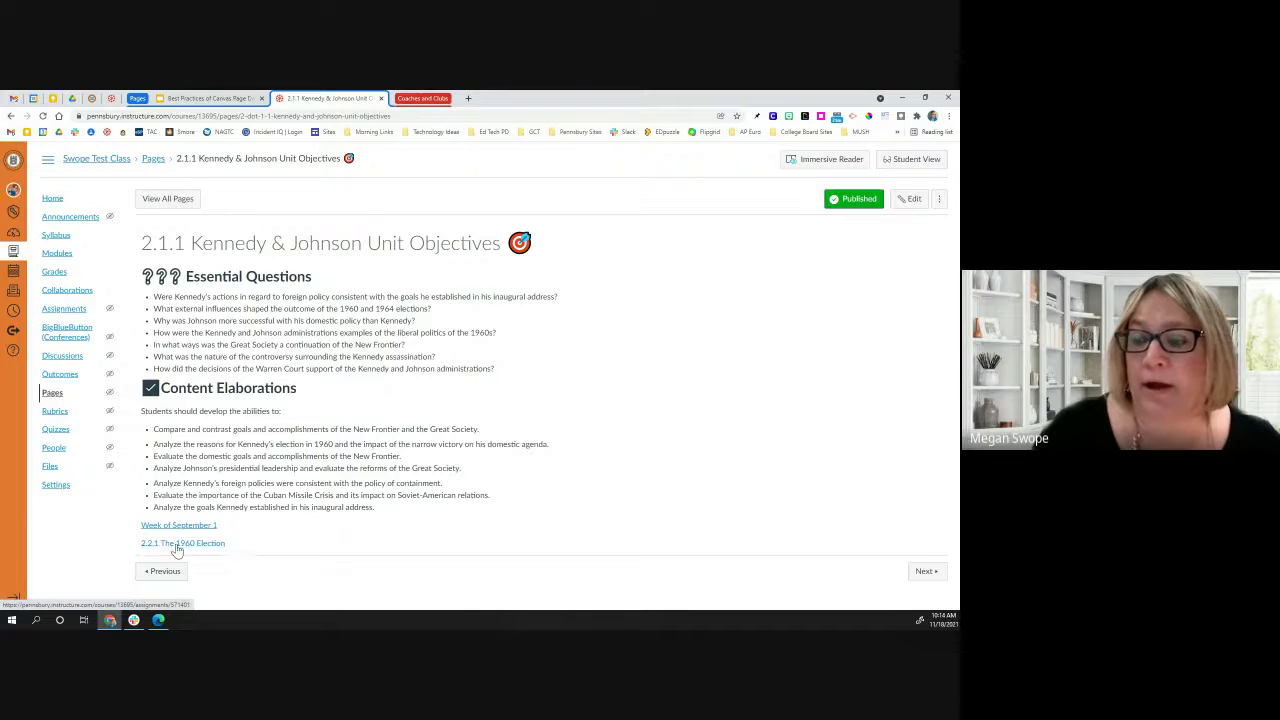
Step: Test the 2.2.1 The 1960 Election link, and switch to the Google Slides deck to show the Chunking Page Content slide
{"action": "left_click", "coordinate": [178, 545]}
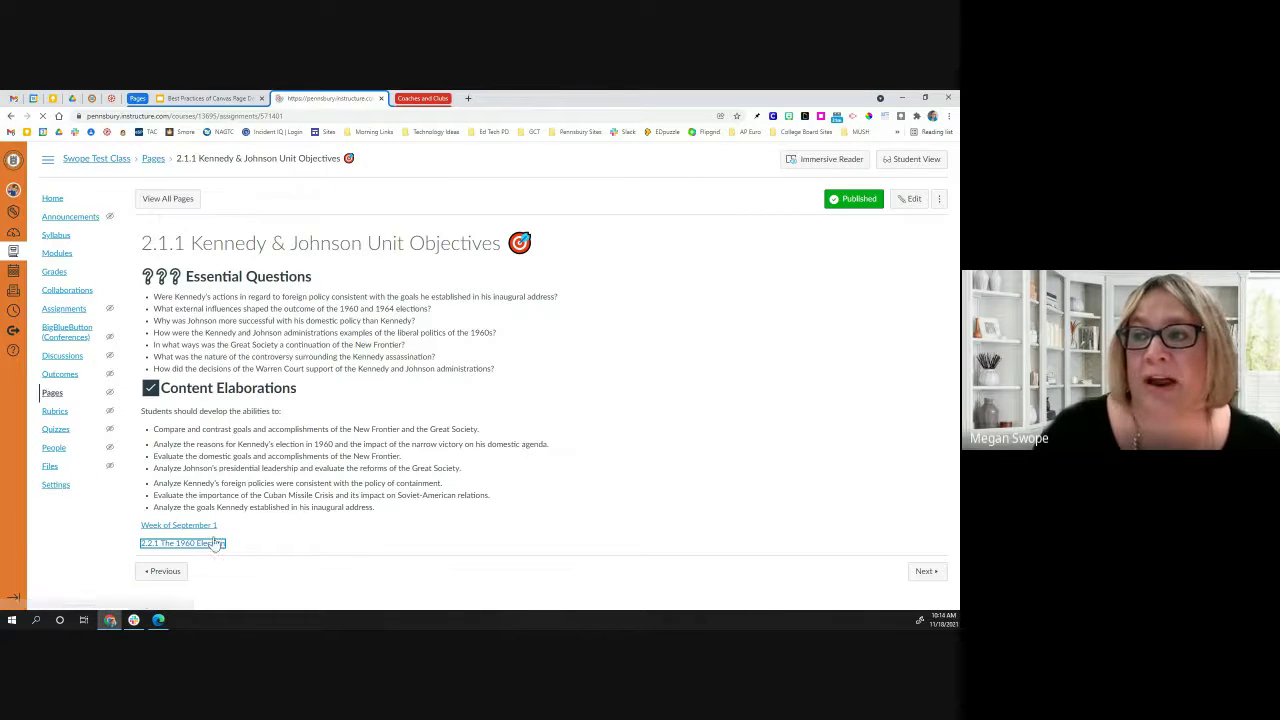
{"action": "left_click", "coordinate": [193, 99]}
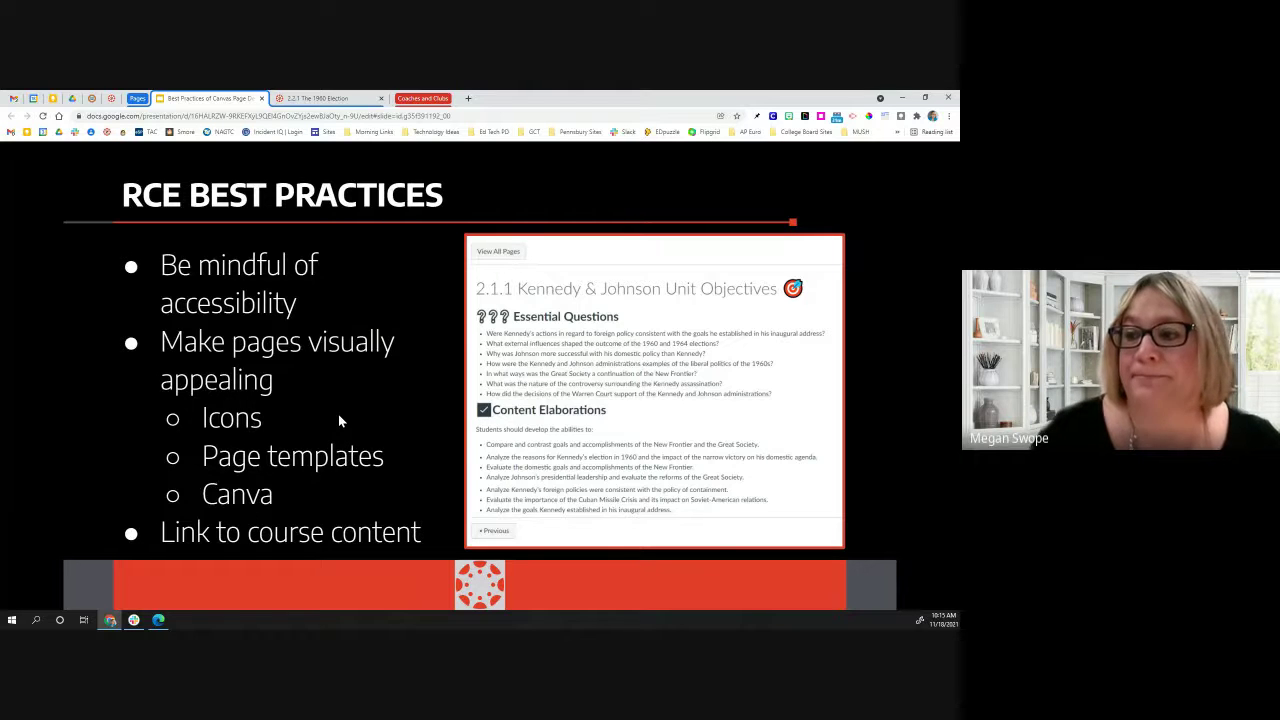
{"action": "key", "text": "Right"}
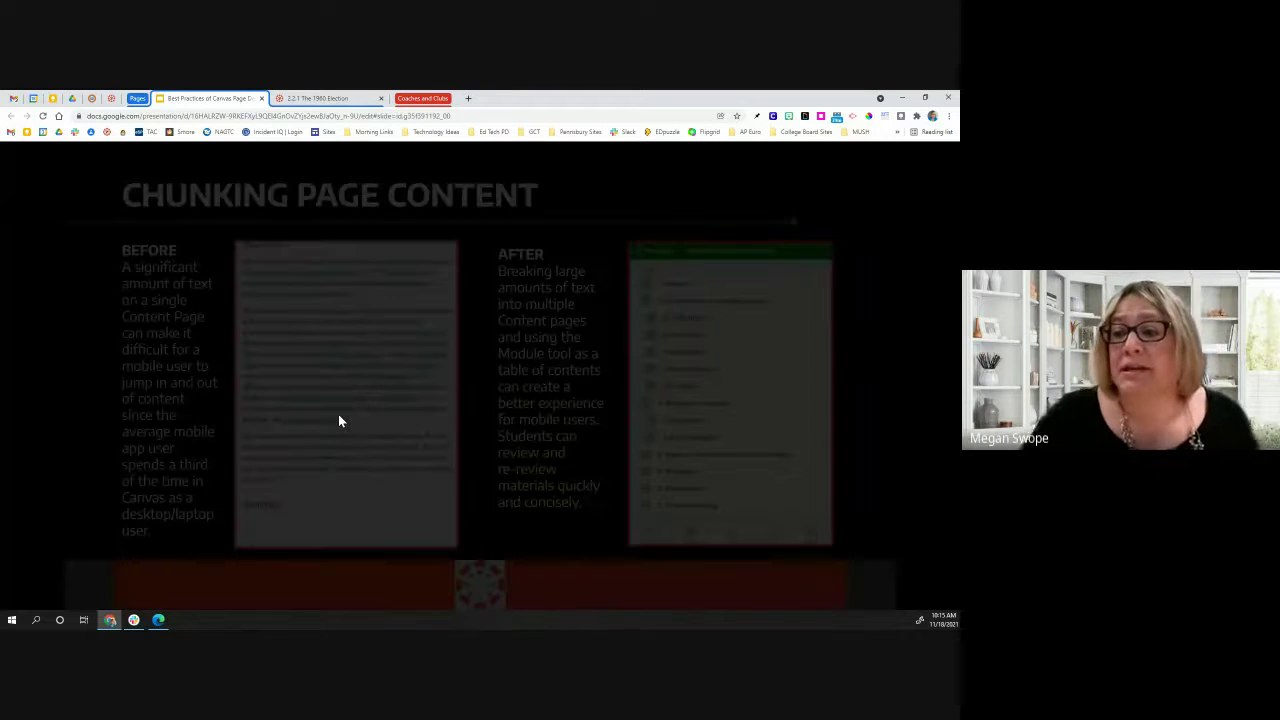
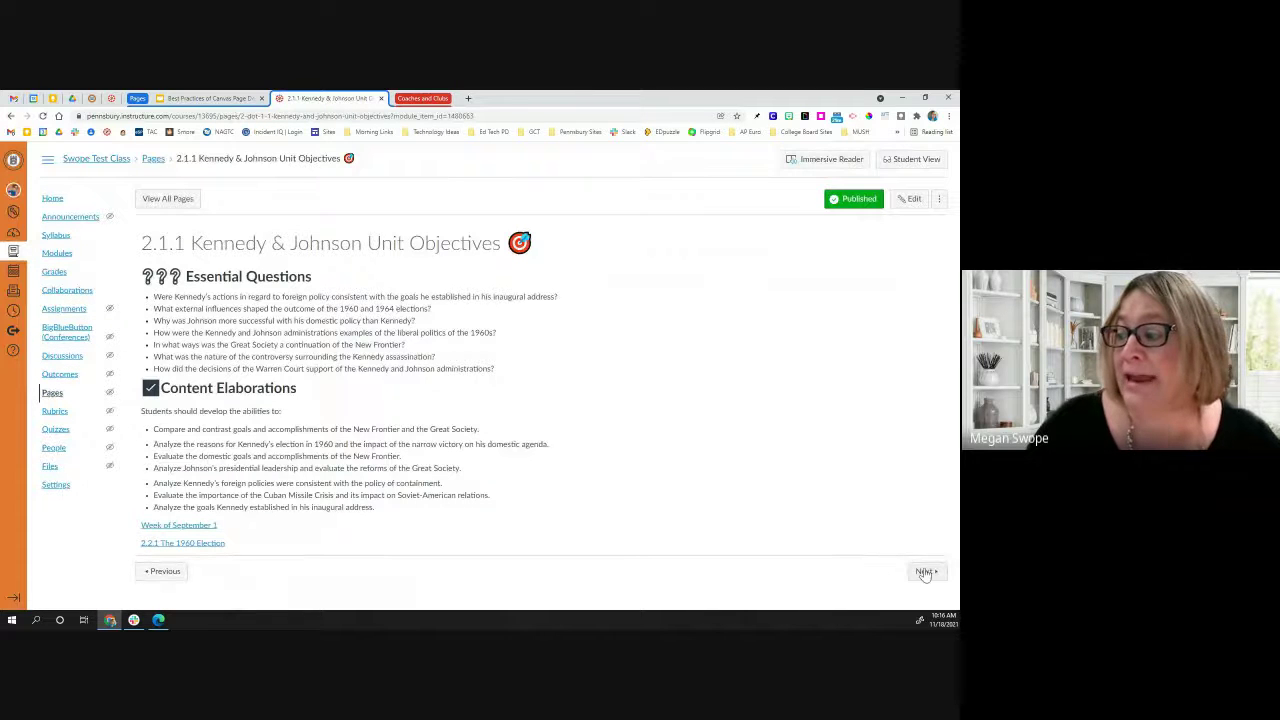
Step: Look through the following module pages, 2.1.2 Kennedy and Johnson Unit Key Ideas and Terms and 2.1.3 Helpful Review Videos
{"action": "left_click", "coordinate": [921, 573]}
{"action": "scroll", "coordinate": [916, 575], "scroll_direction": "down", "scroll_amount": 5}
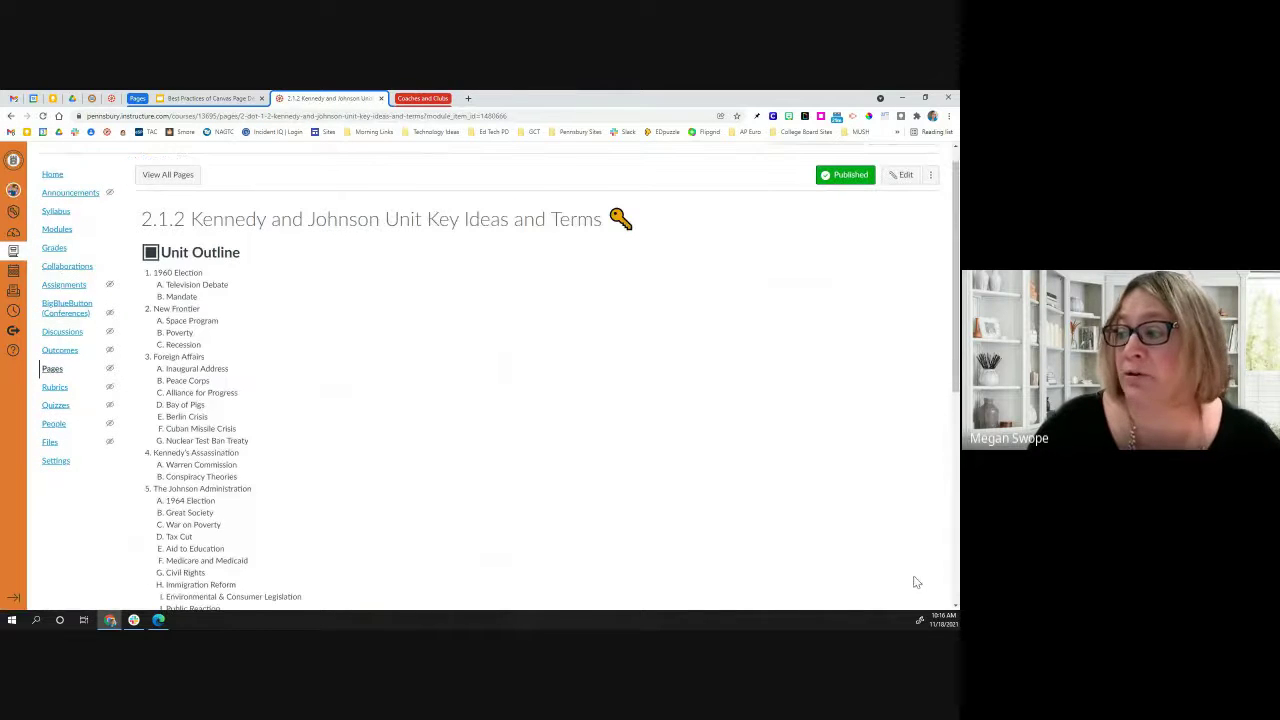
{"action": "key", "text": "Return"}
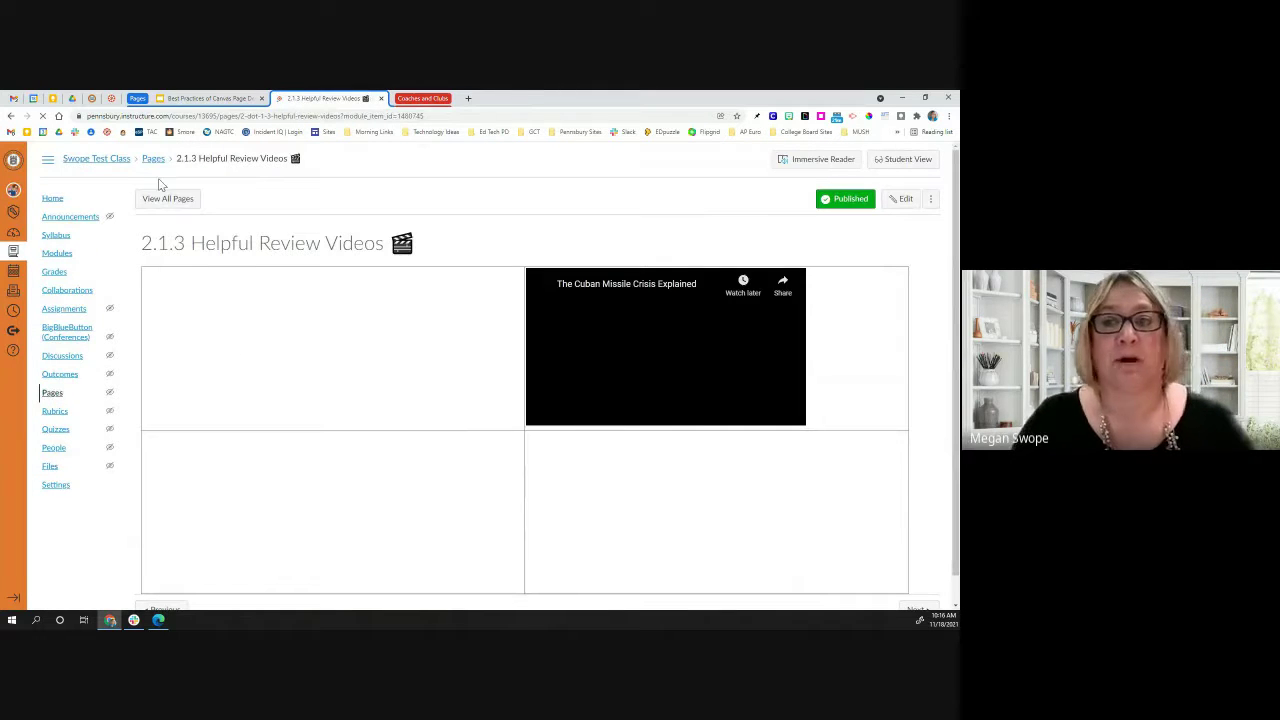
Step: Switch back to the Google Slides deck and advance to the Creating Interactive Pages slide
{"action": "left_click", "coordinate": [205, 98]}
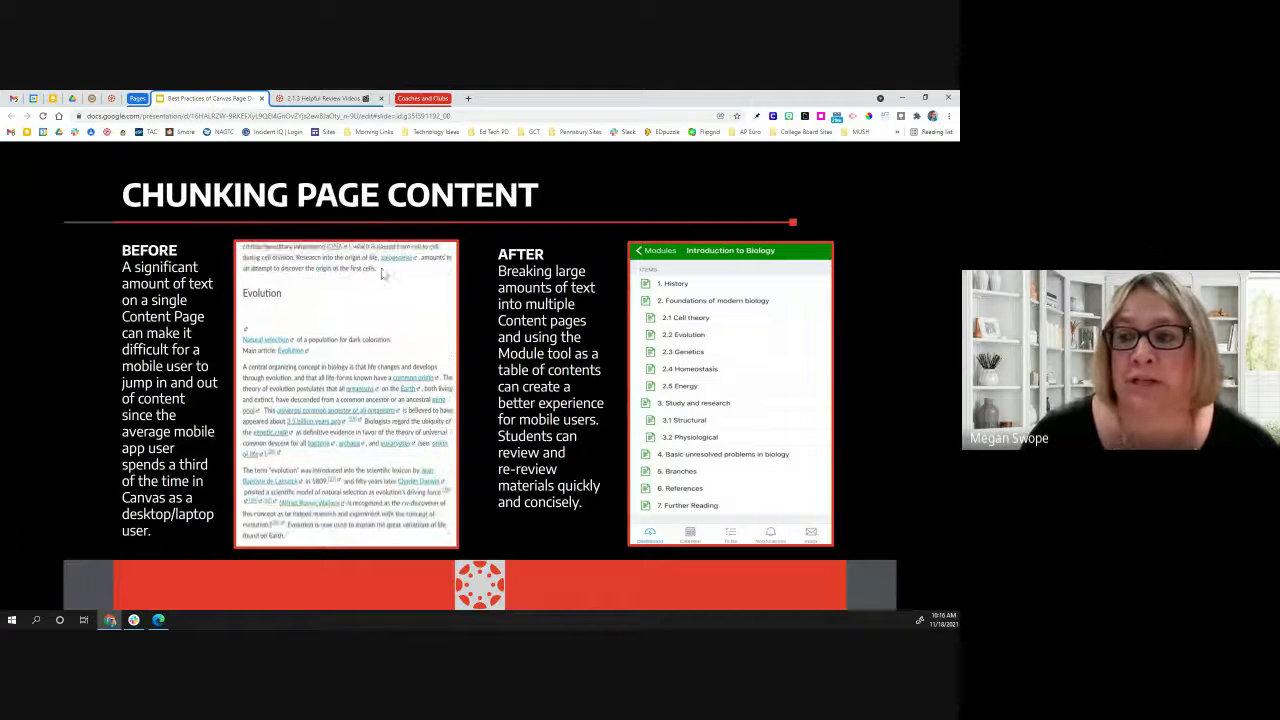
{"action": "key", "text": "Right"}
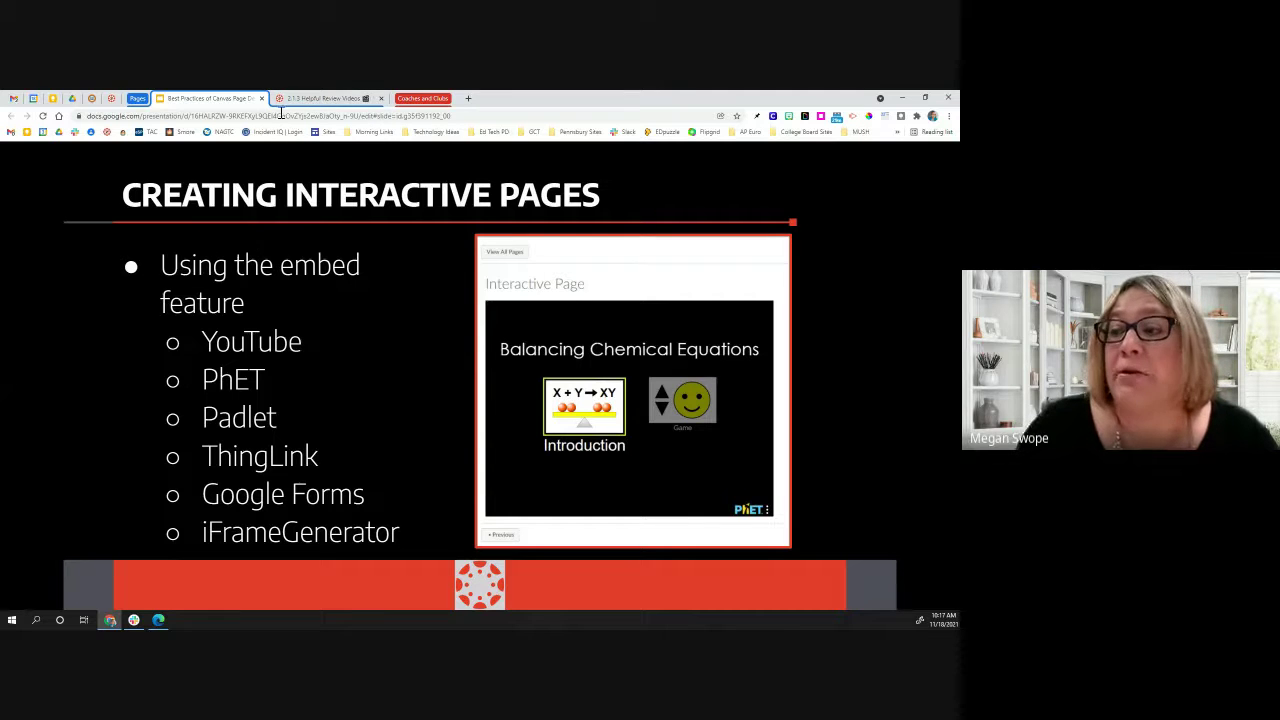
Step: In the Canvas course modules, add a new page named "sample interactive activity" to the Test Assignments module
{"action": "left_click", "coordinate": [310, 98]}
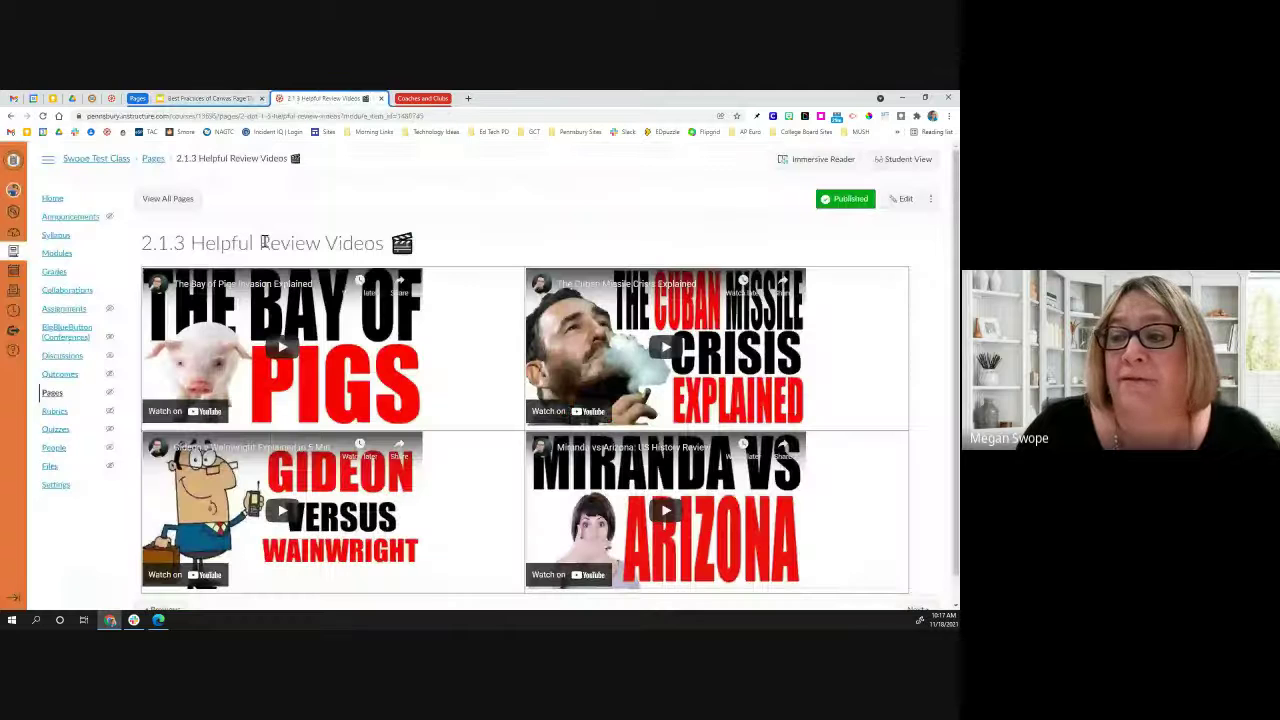
{"action": "left_click", "coordinate": [58, 255]}
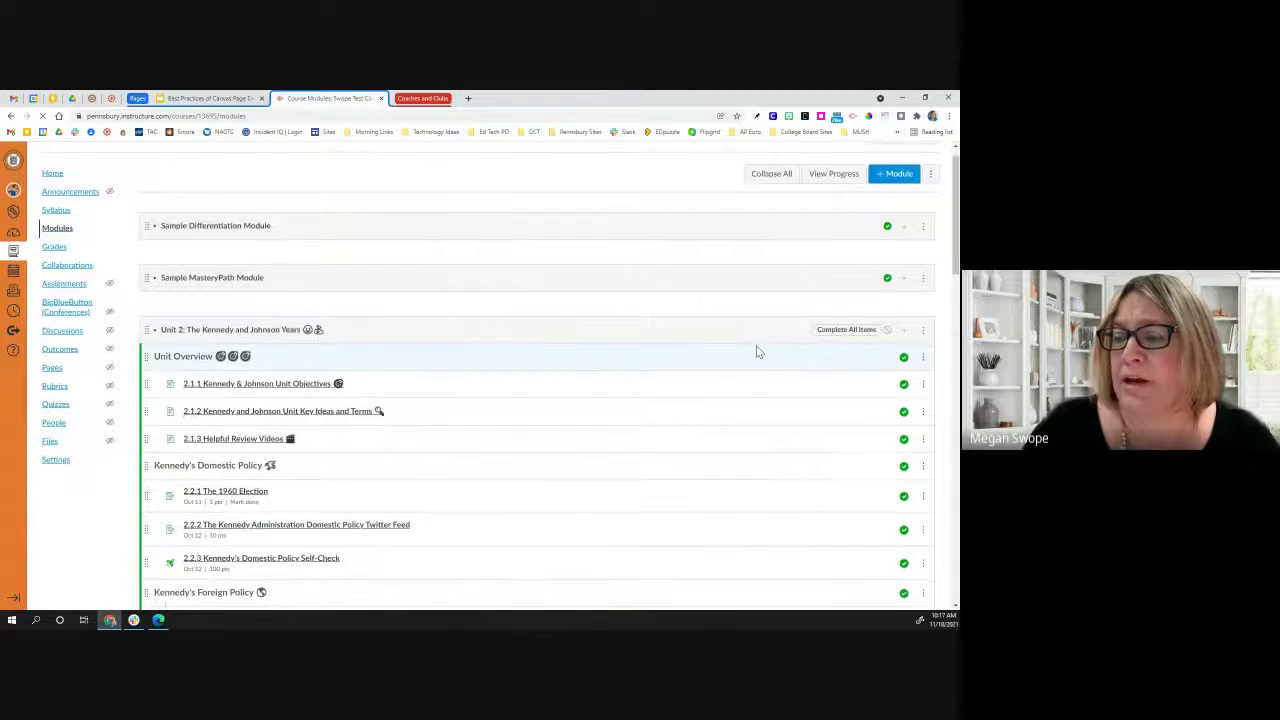
{"action": "scroll", "coordinate": [760, 354], "scroll_direction": "down", "scroll_amount": 15}
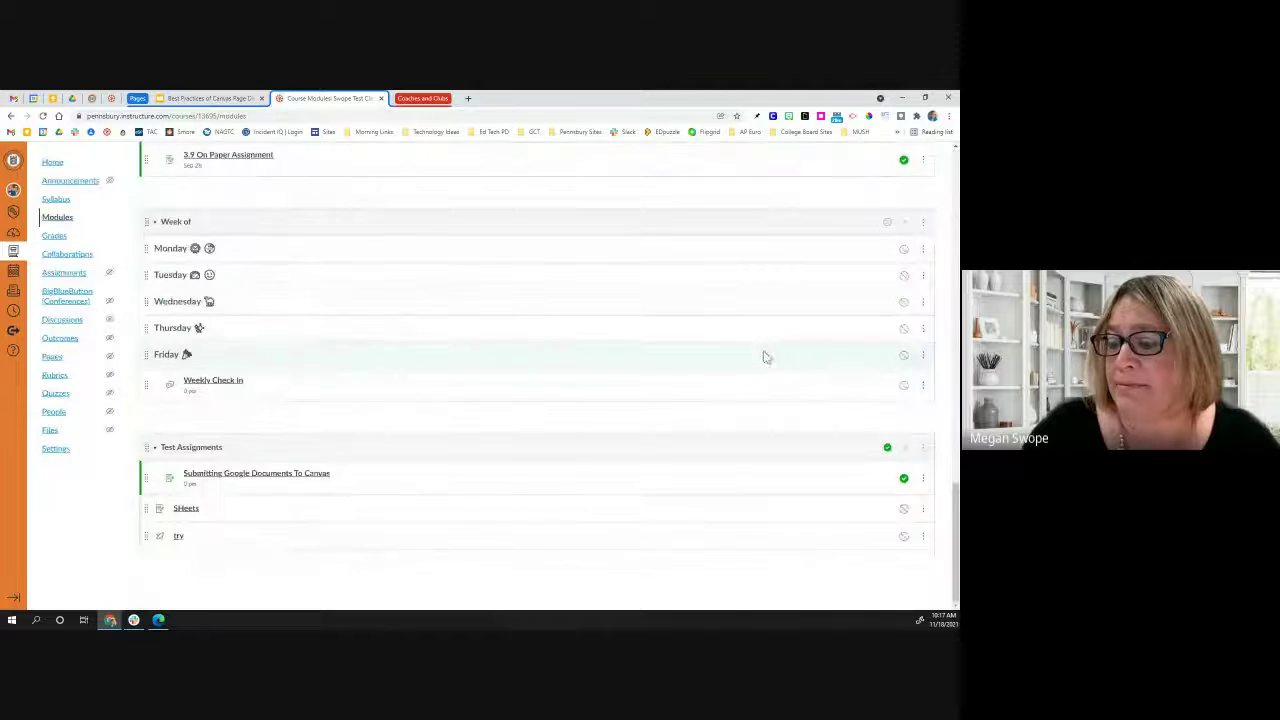
{"action": "left_click", "coordinate": [902, 448]}
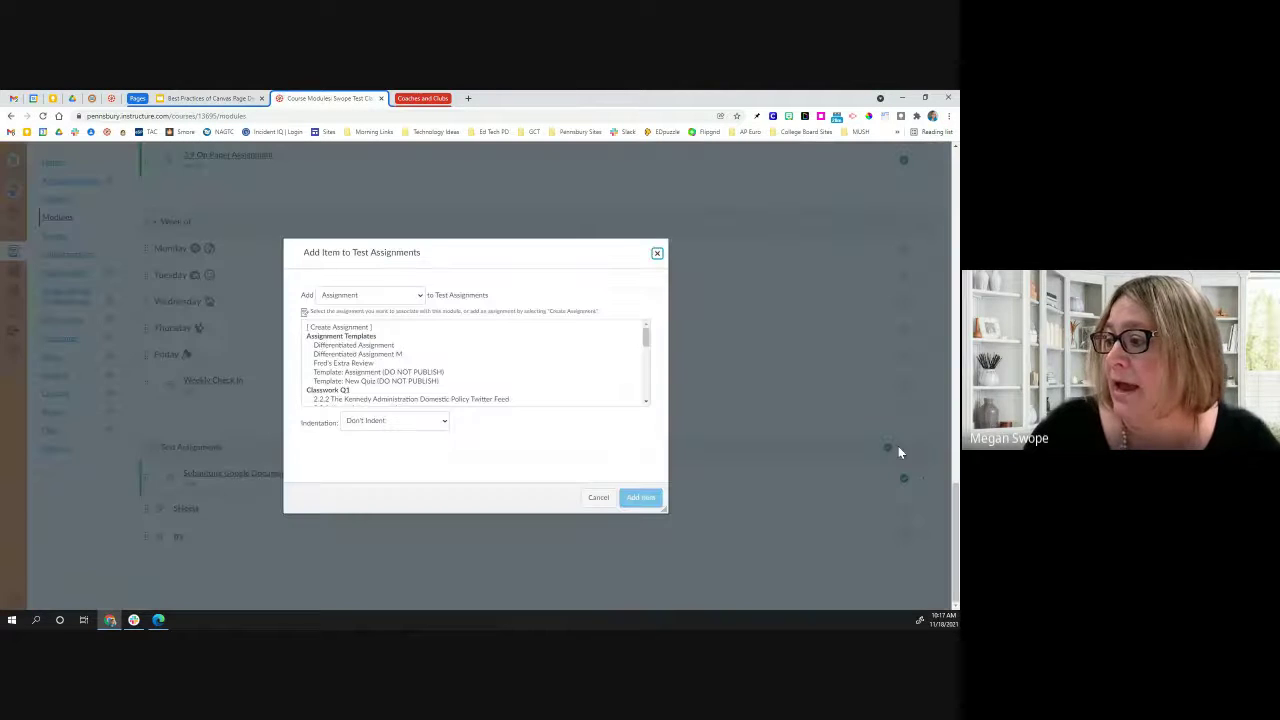
{"action": "left_click", "coordinate": [345, 297]}
{"action": "left_click", "coordinate": [350, 360]}
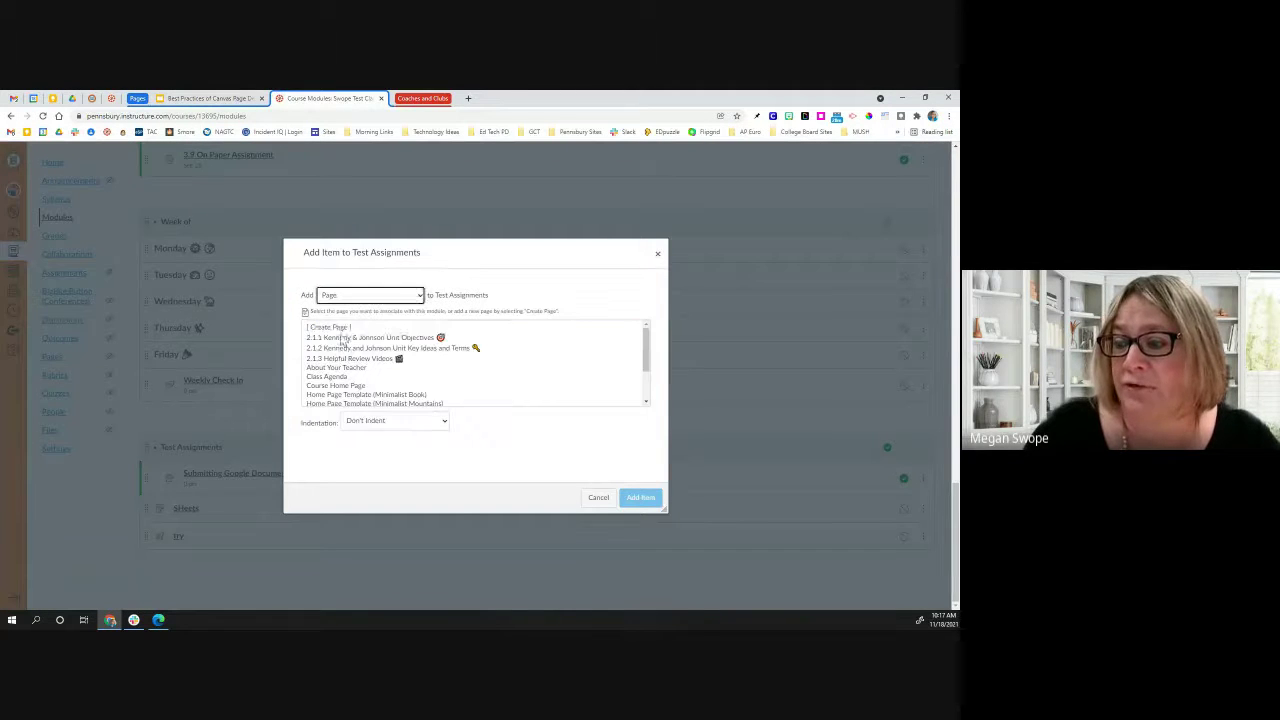
{"action": "left_click", "coordinate": [362, 426]}
{"action": "type", "text": "Sa"}
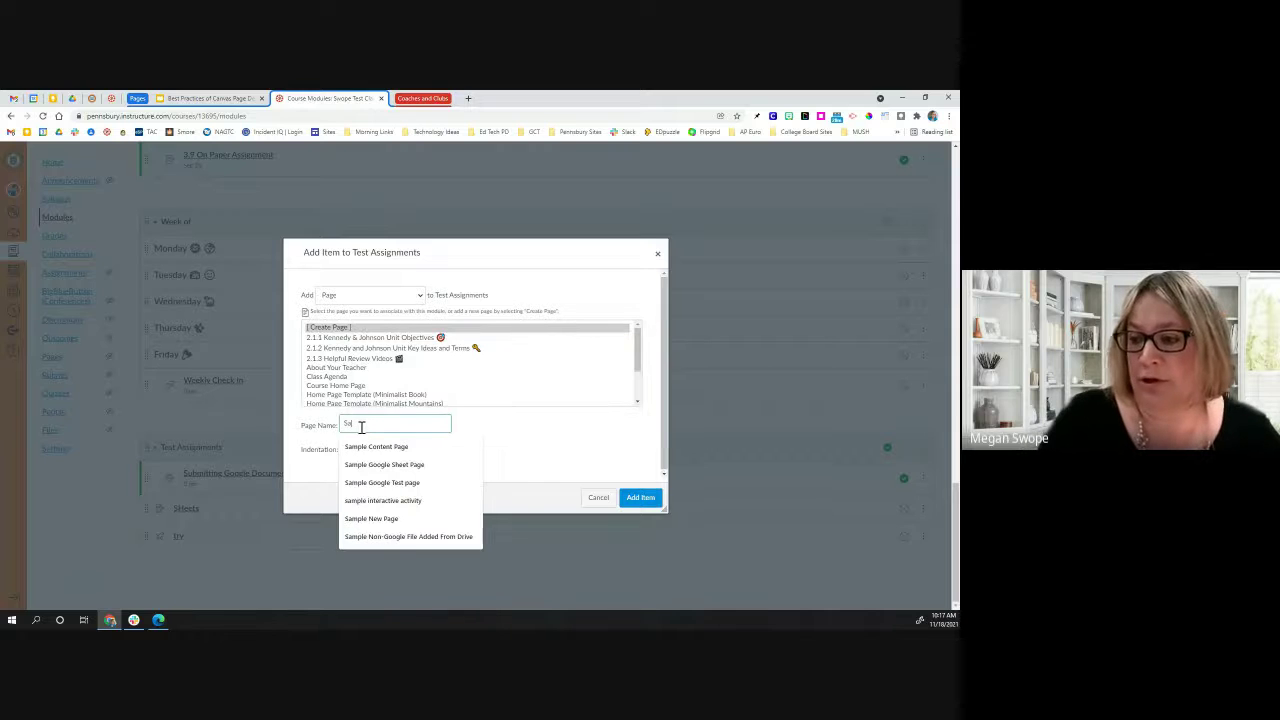
{"action": "type", "text": "mple In"}
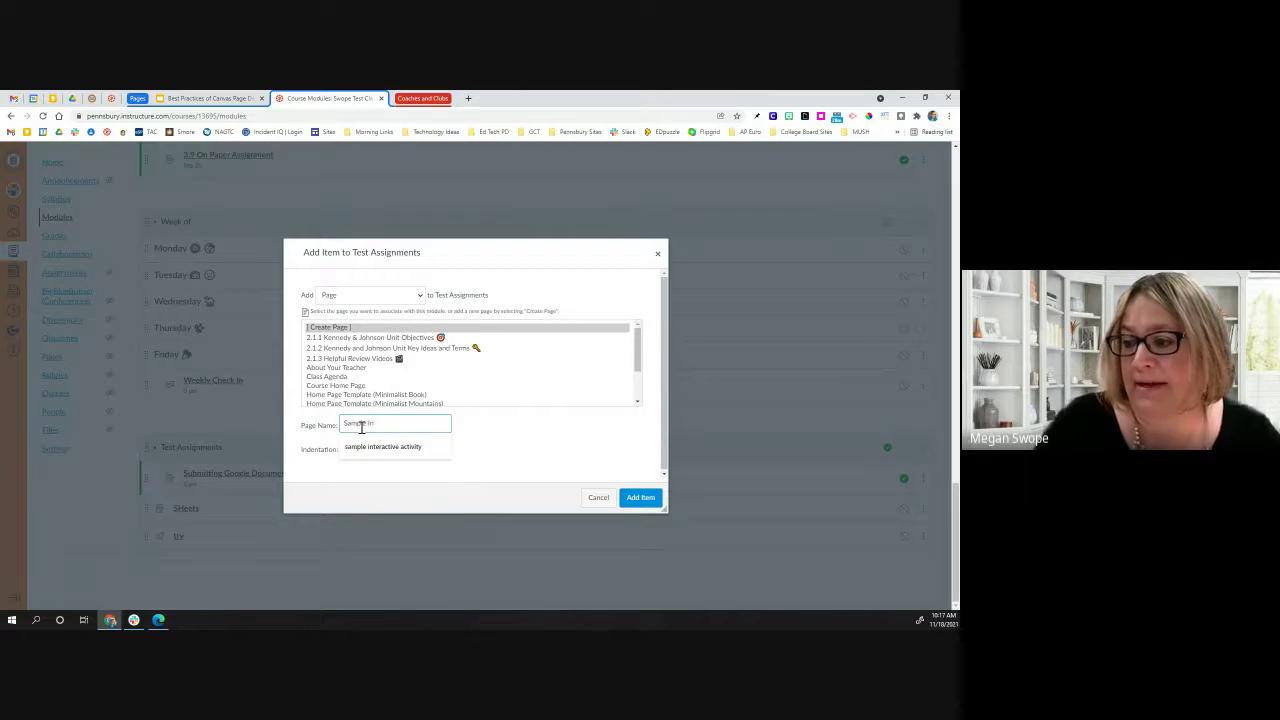
{"action": "left_click", "coordinate": [370, 446]}
{"action": "left_click", "coordinate": [641, 498]}
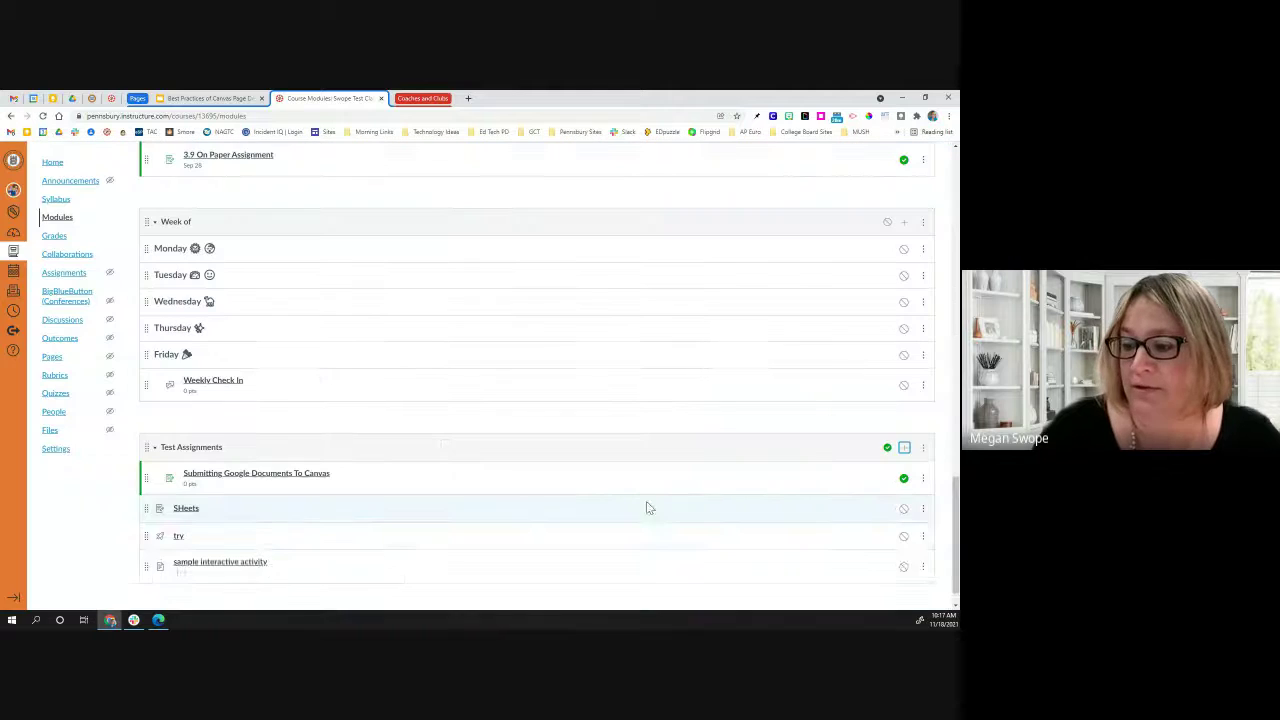
Step: Open the sample interactive activity page for editing
{"action": "left_click", "coordinate": [232, 563]}
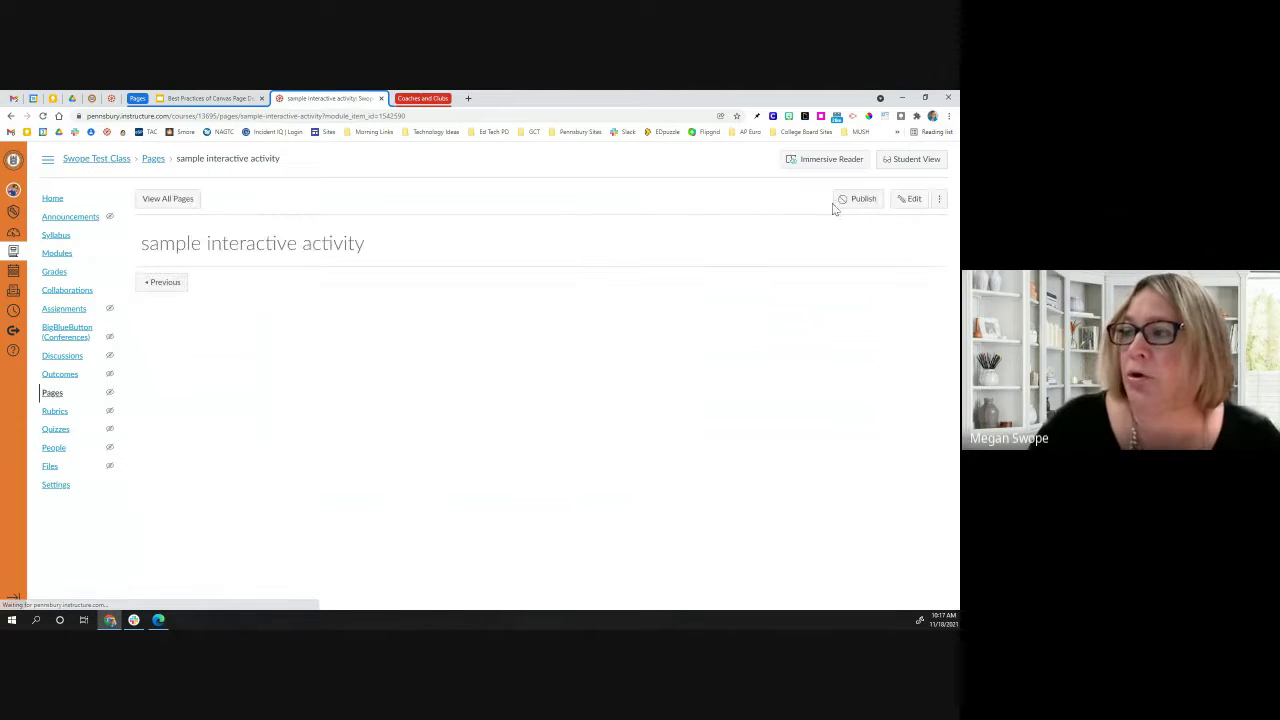
{"action": "left_click", "coordinate": [910, 198]}
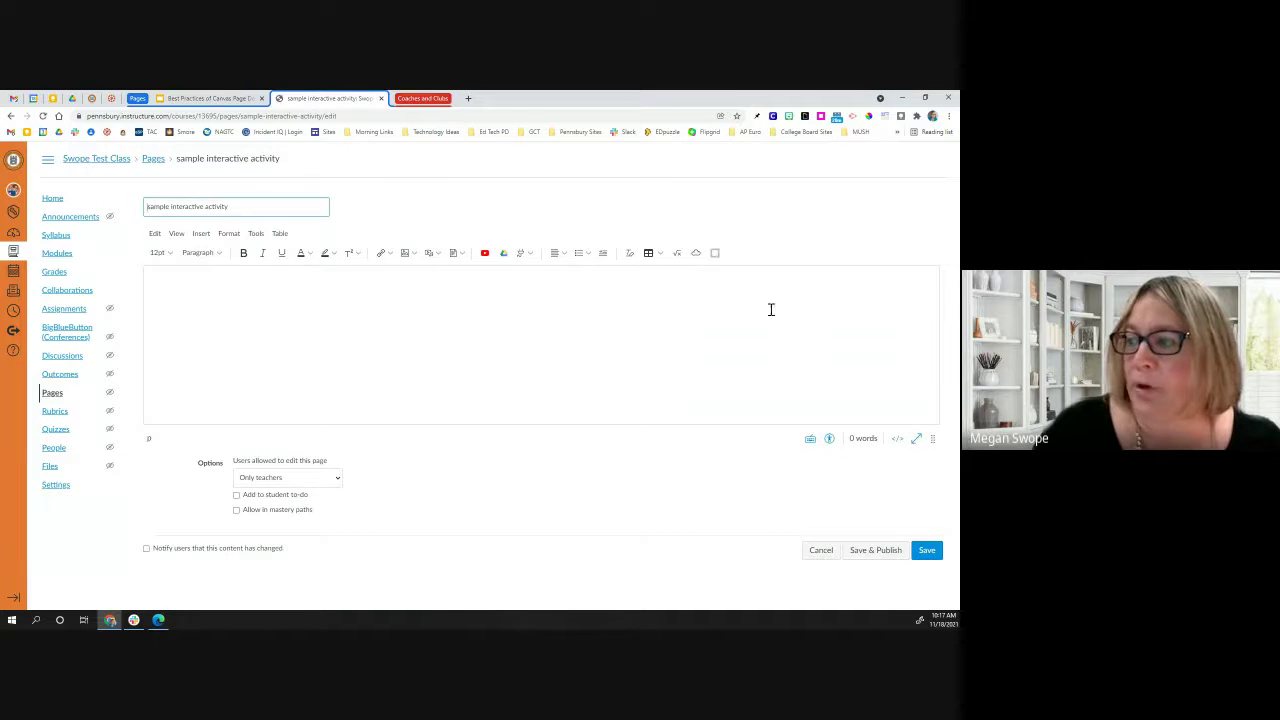
{"action": "left_click", "coordinate": [695, 253]}
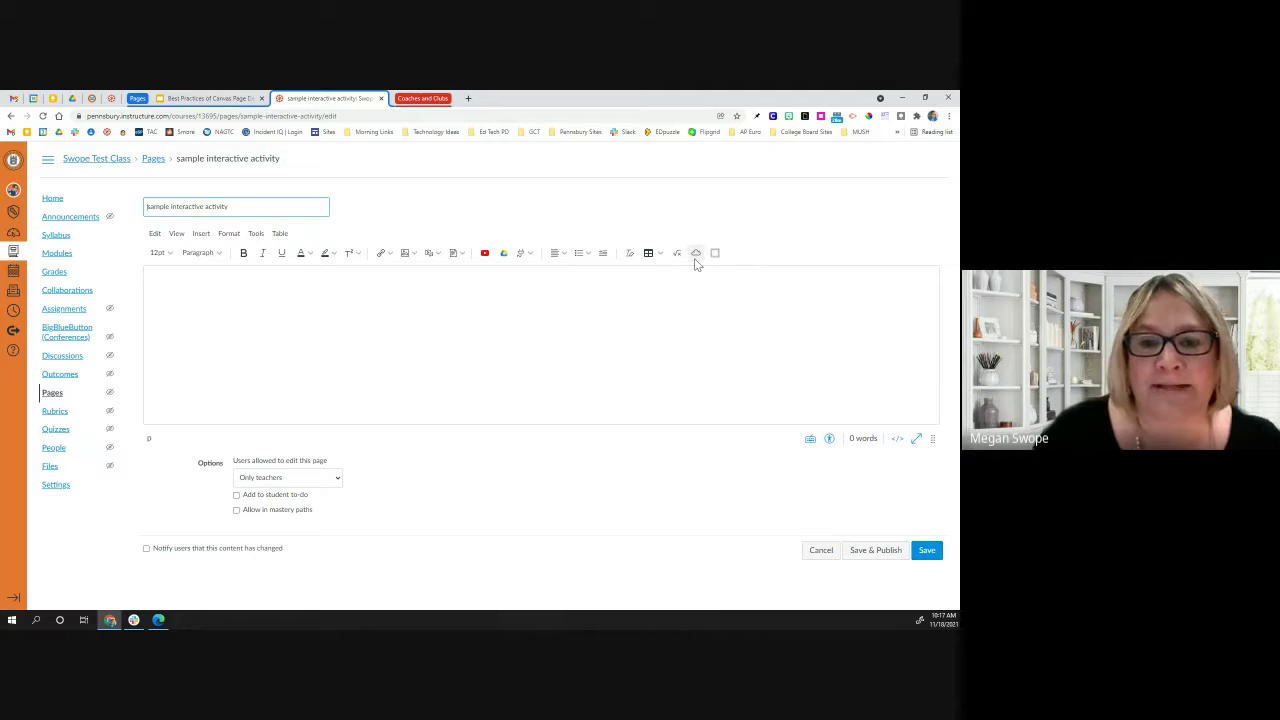
{"action": "left_click", "coordinate": [695, 253]}
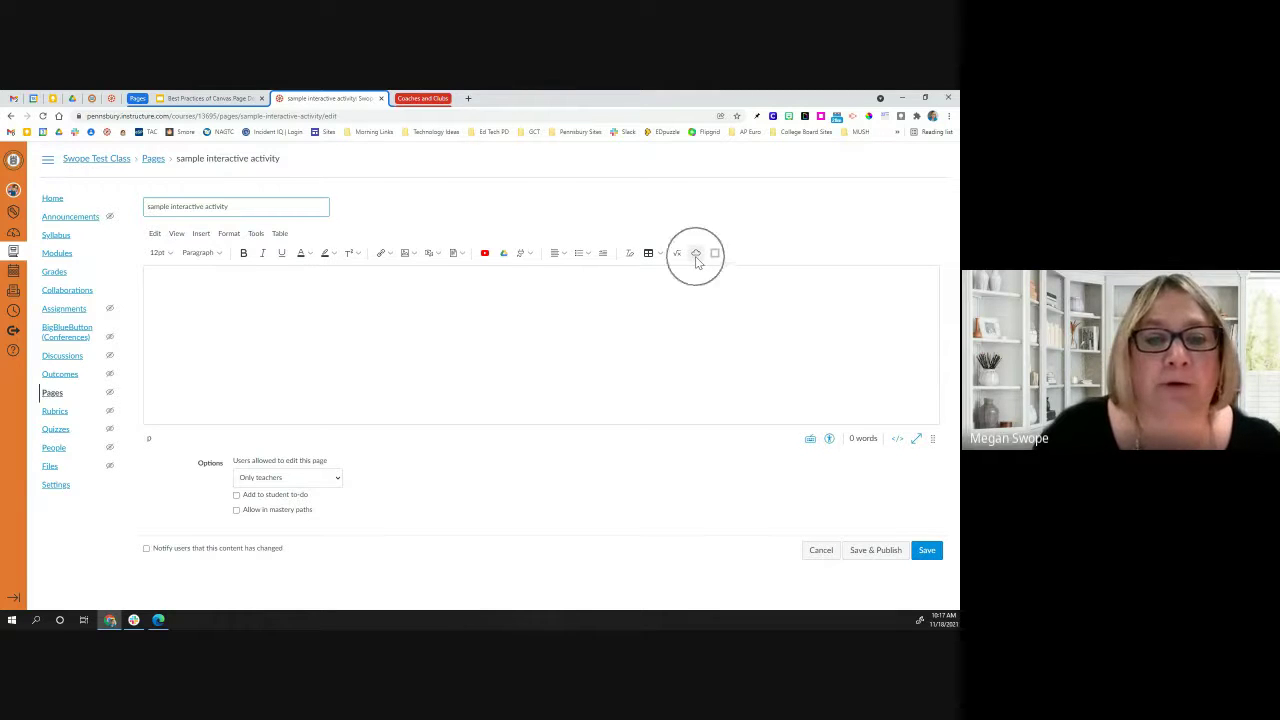
{"action": "left_click", "coordinate": [695, 253]}
{"action": "left_click", "coordinate": [695, 253]}
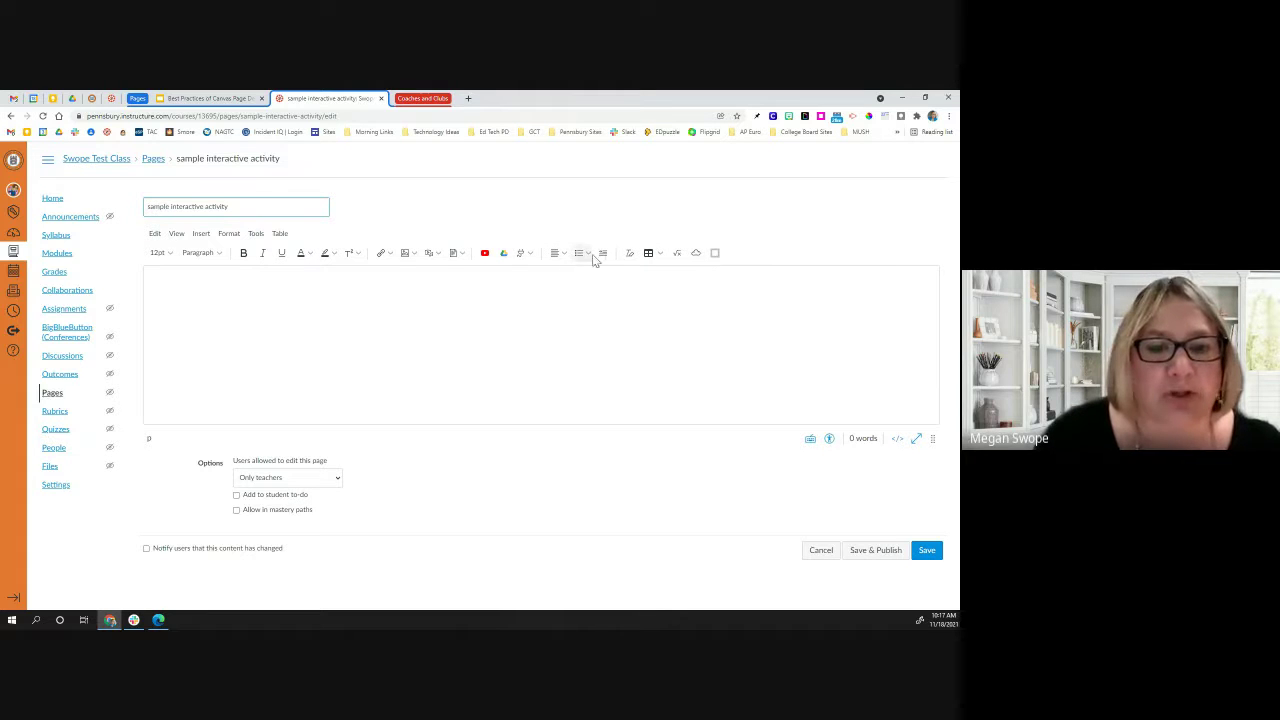
{"action": "left_click", "coordinate": [696, 256]}
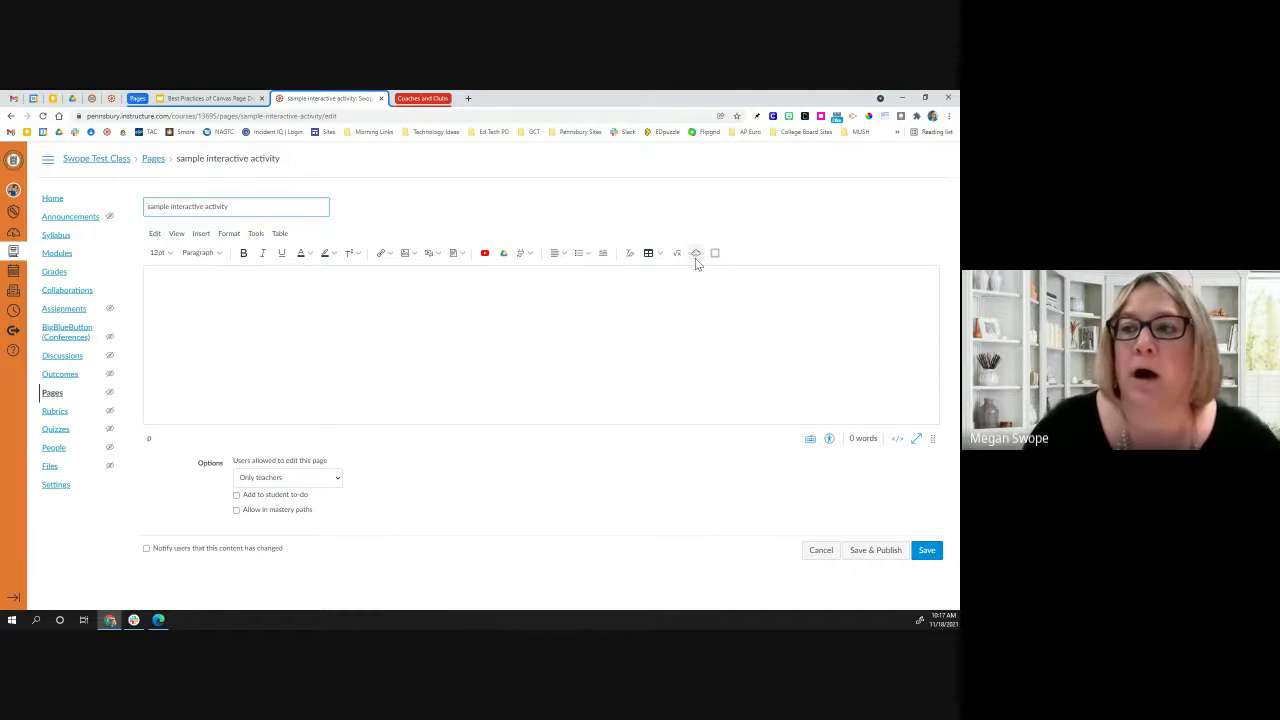
Step: Check the Creating Interactive Pages slide and view the embed code dialog in the sample interactive activity page editor
{"action": "left_click", "coordinate": [195, 98]}
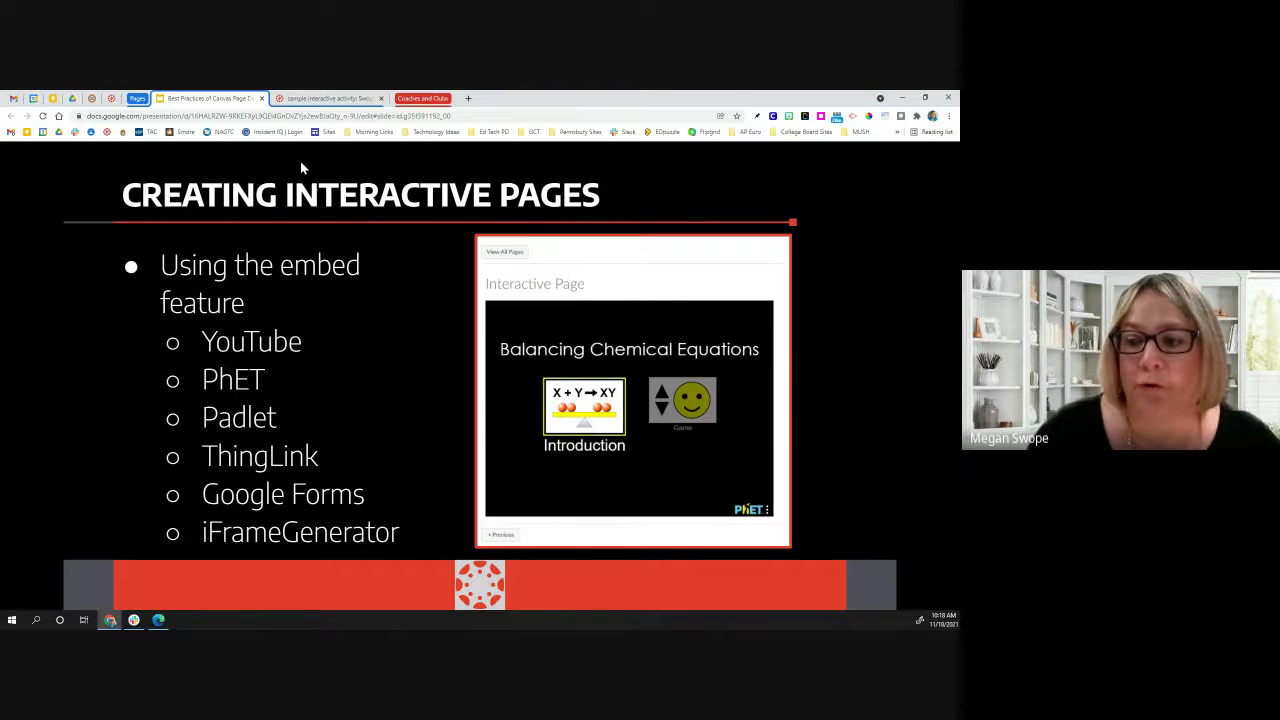
{"action": "left_click", "coordinate": [305, 99]}
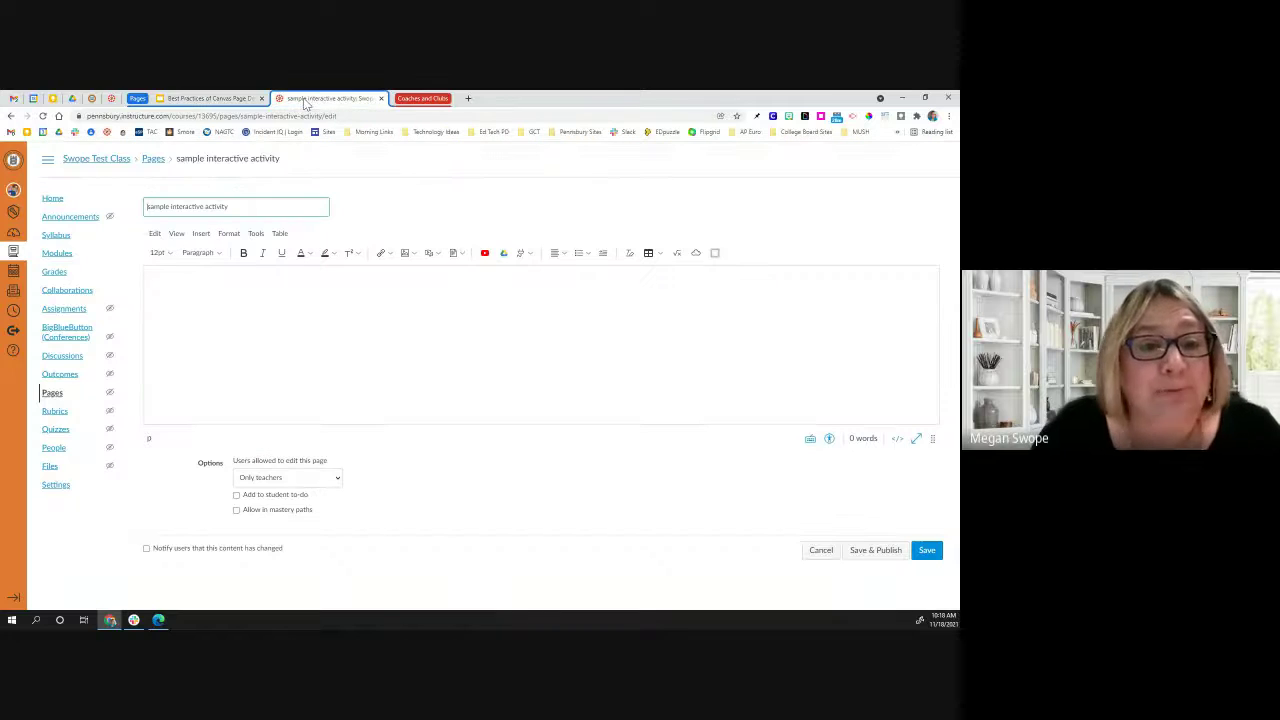
{"action": "left_click", "coordinate": [696, 254]}
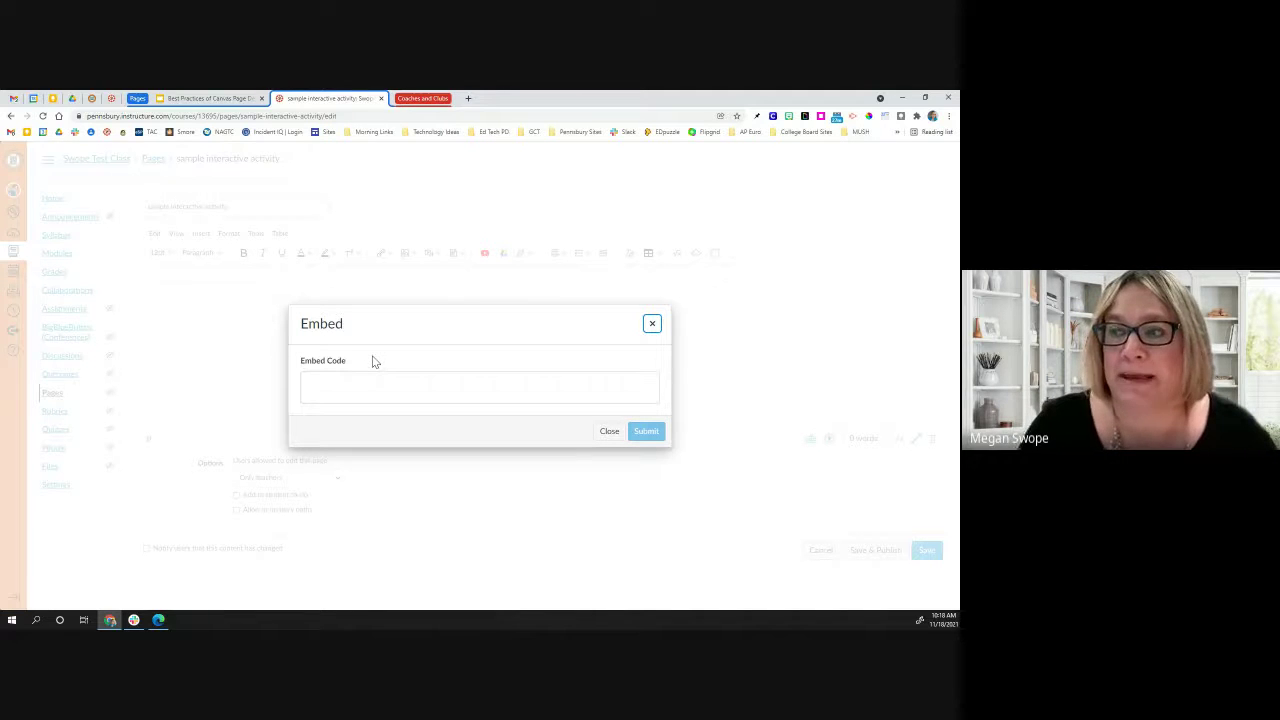
{"action": "left_click", "coordinate": [609, 431]}
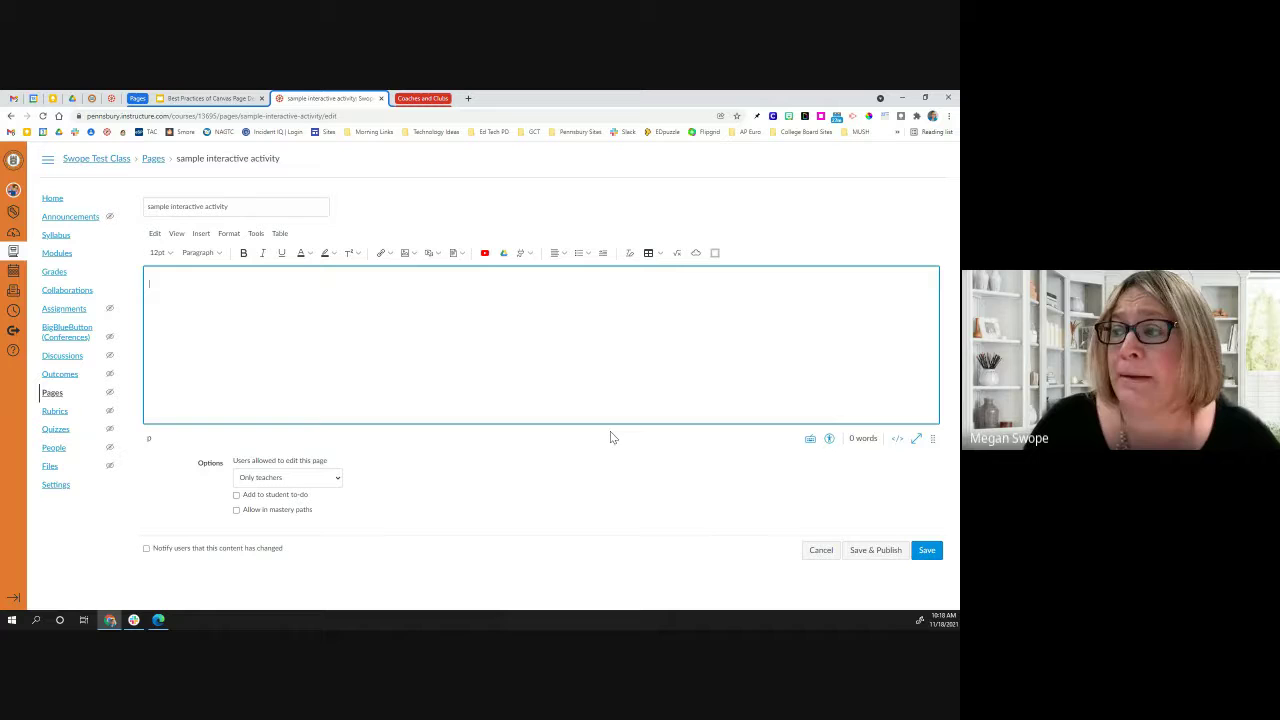
Step: View the page editor's YouTube search dialog and discard it without inserting a video
{"action": "left_click", "coordinate": [485, 254]}
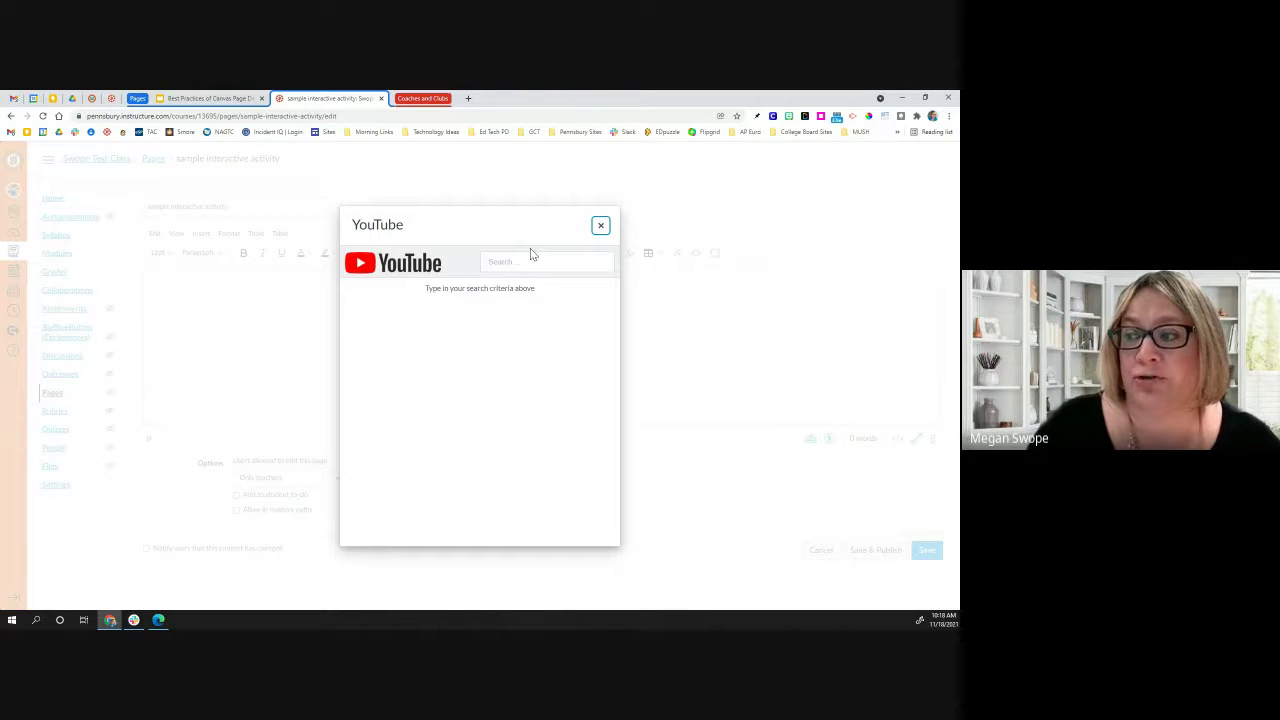
{"action": "left_click", "coordinate": [600, 225]}
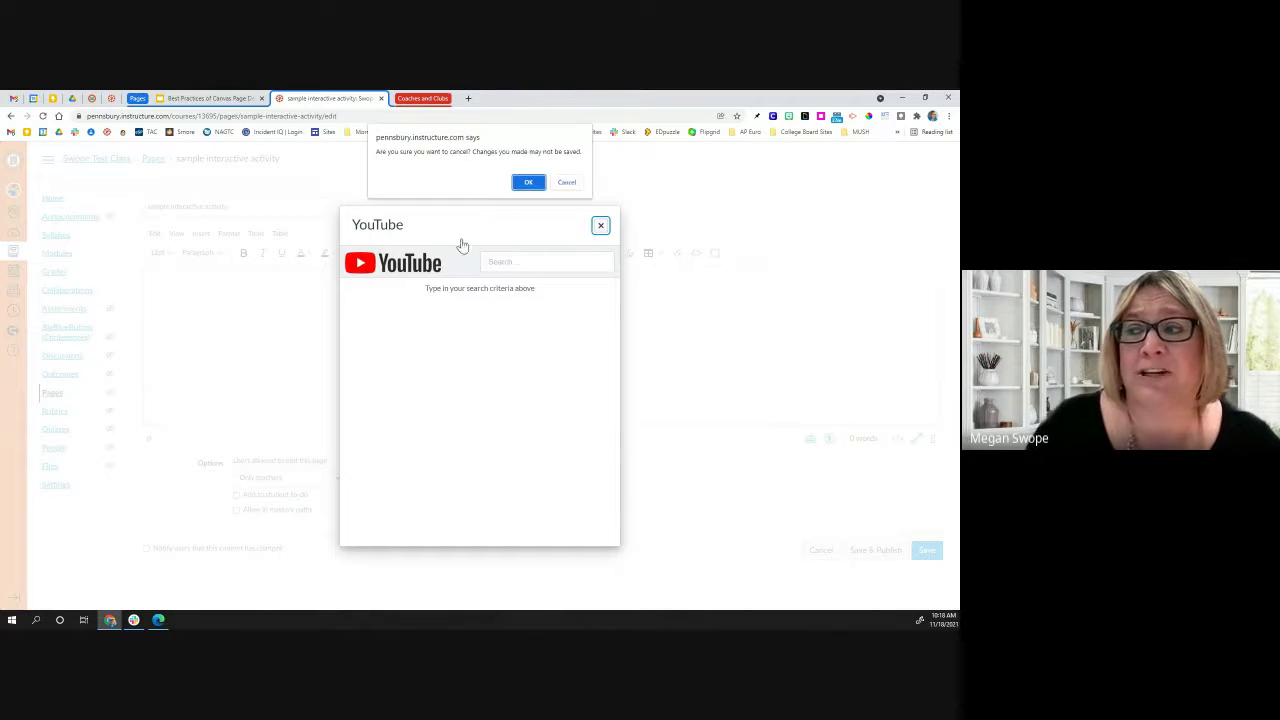
{"action": "left_click", "coordinate": [528, 184]}
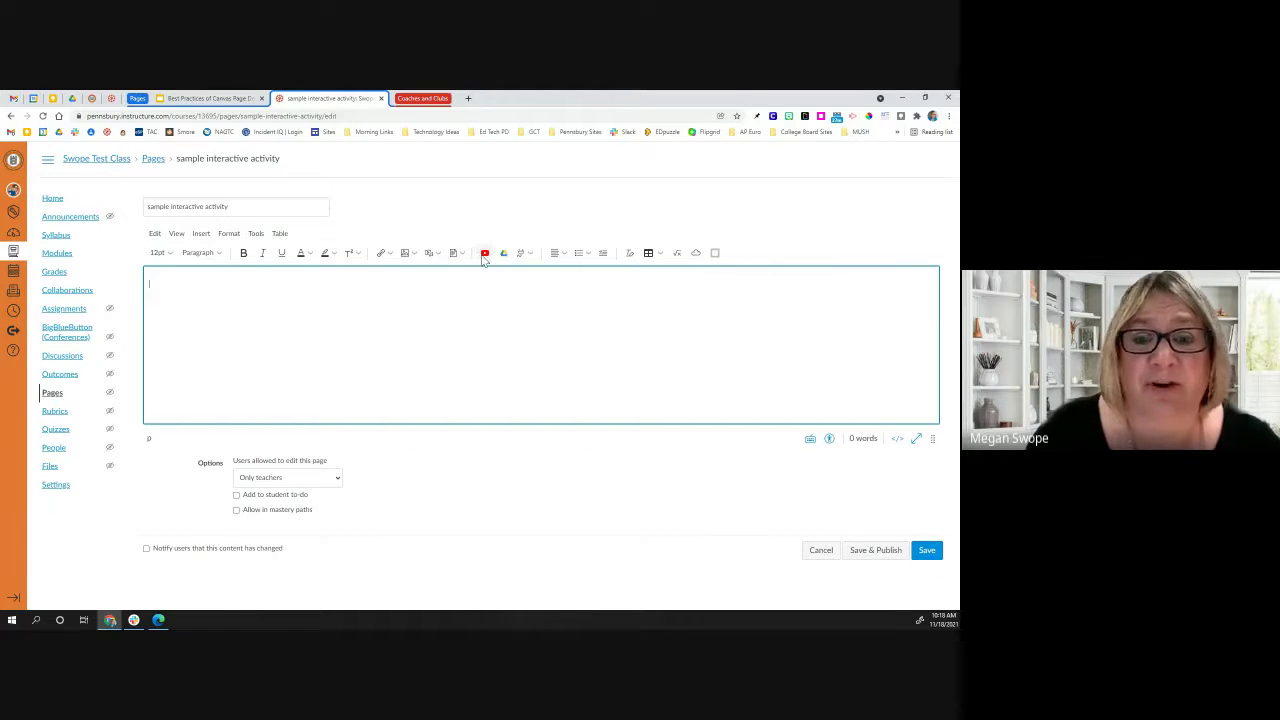
Step: Open youtube.com in a new browser tab and search for "crash course us history"
{"action": "left_click", "coordinate": [468, 98]}
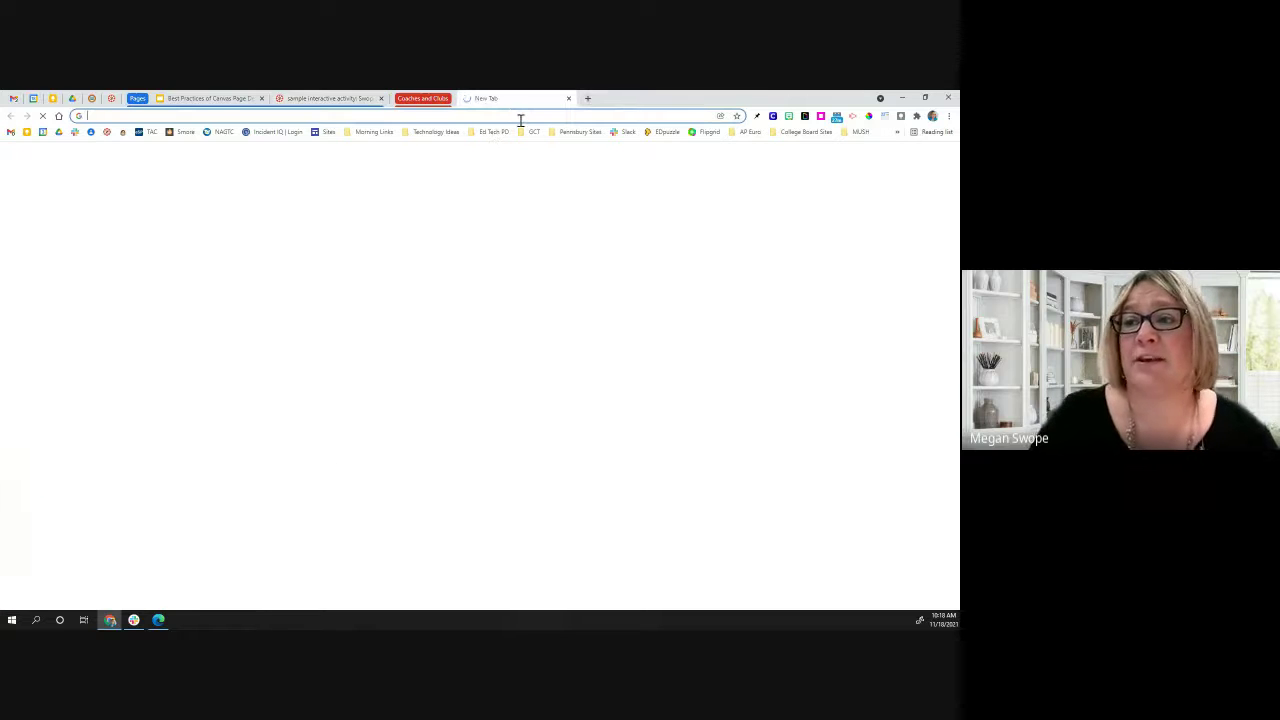
{"action": "type", "text": "youtube.com"}
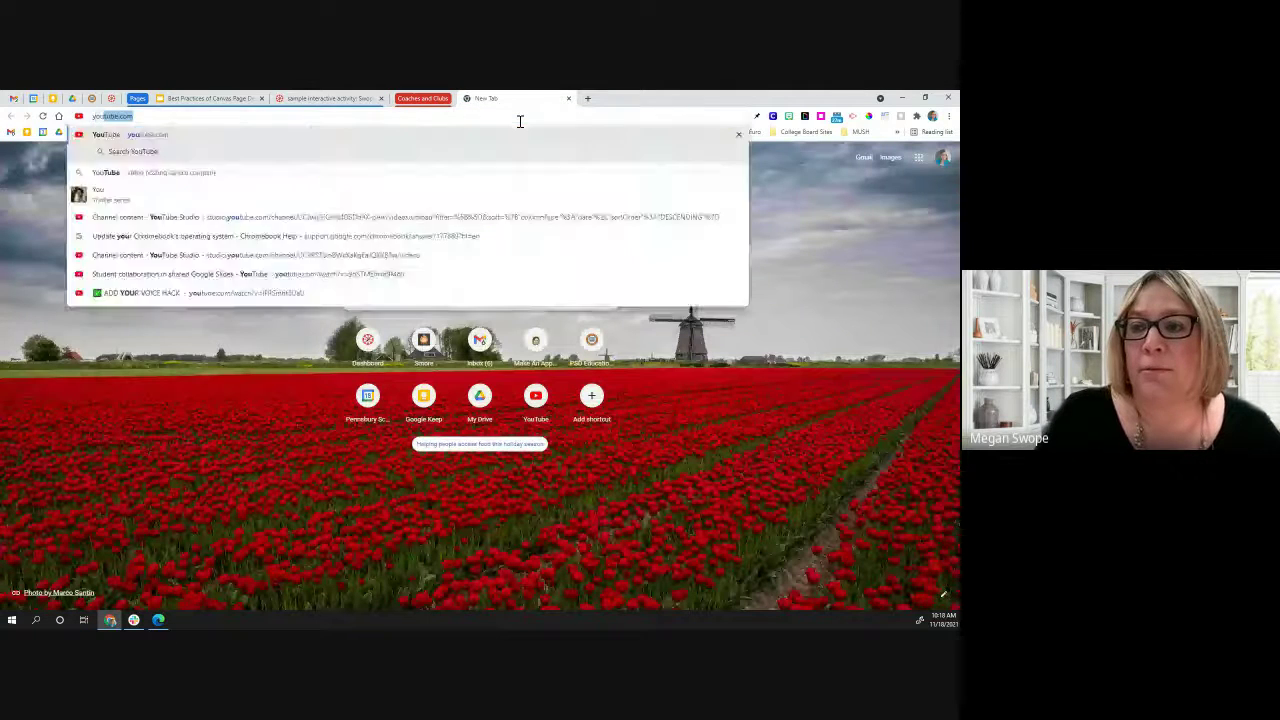
{"action": "key", "text": "Return"}
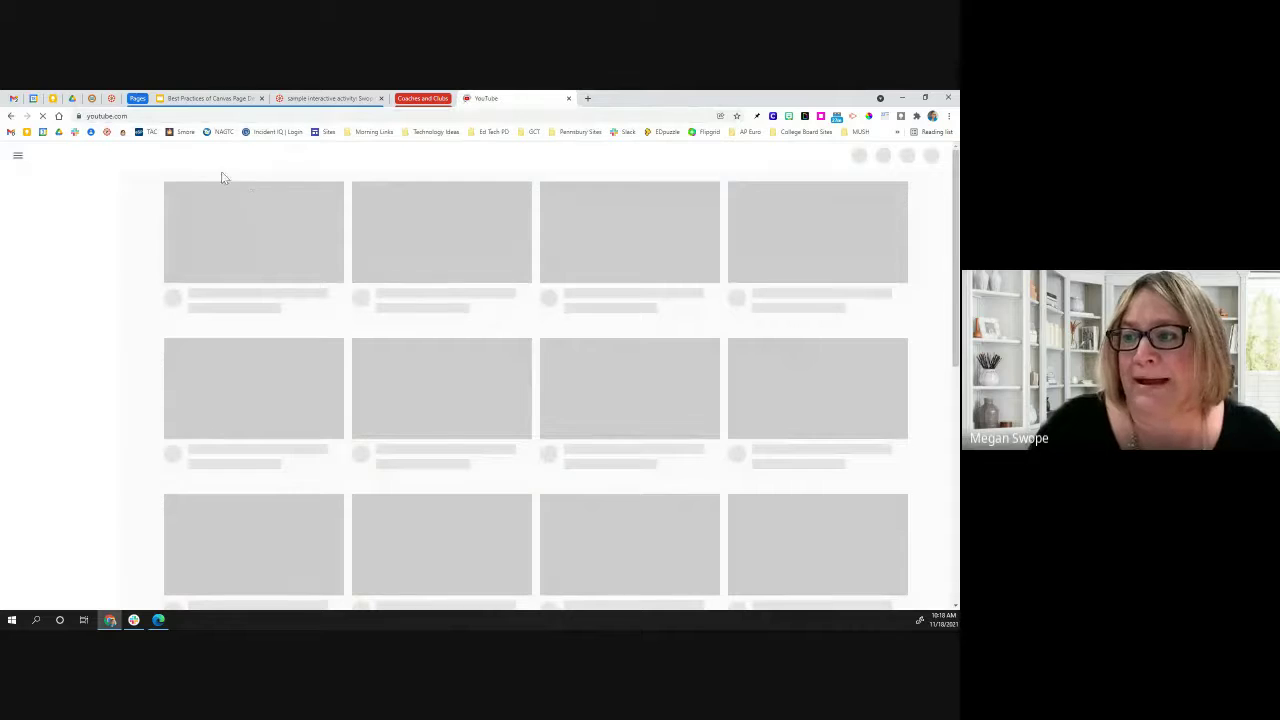
{"action": "left_click", "coordinate": [342, 155]}
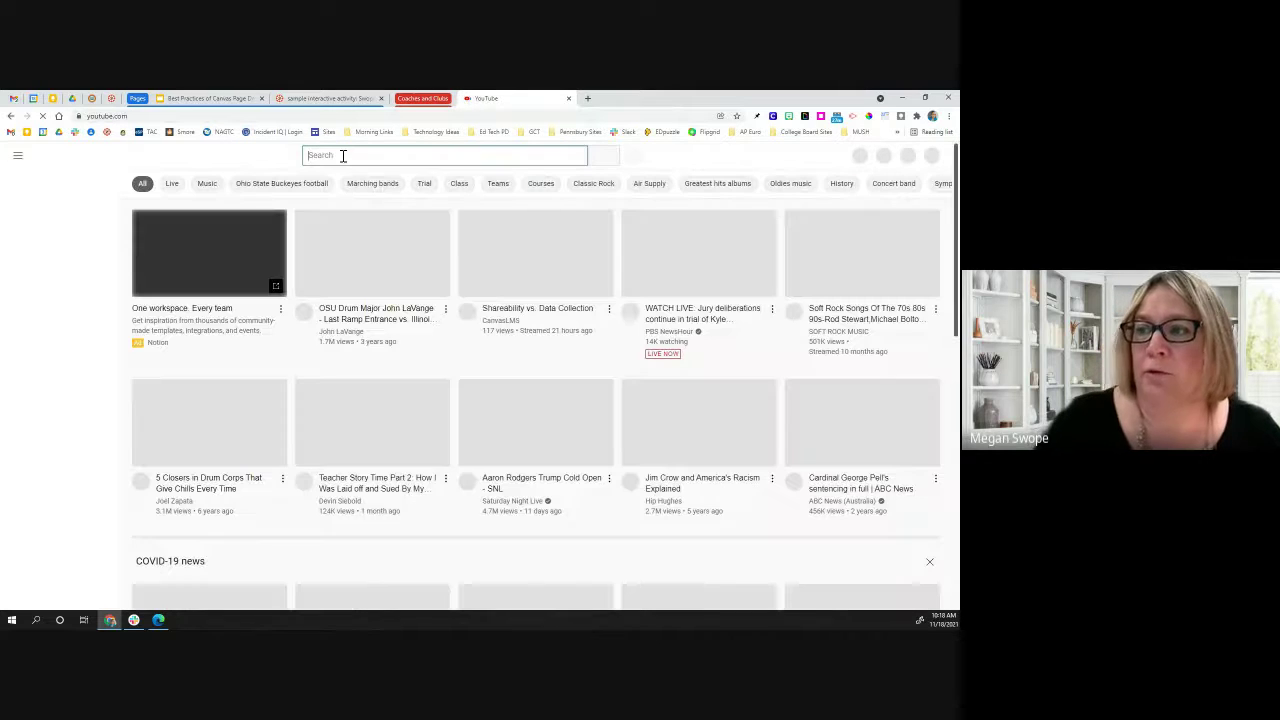
{"action": "type", "text": "crash course s"}
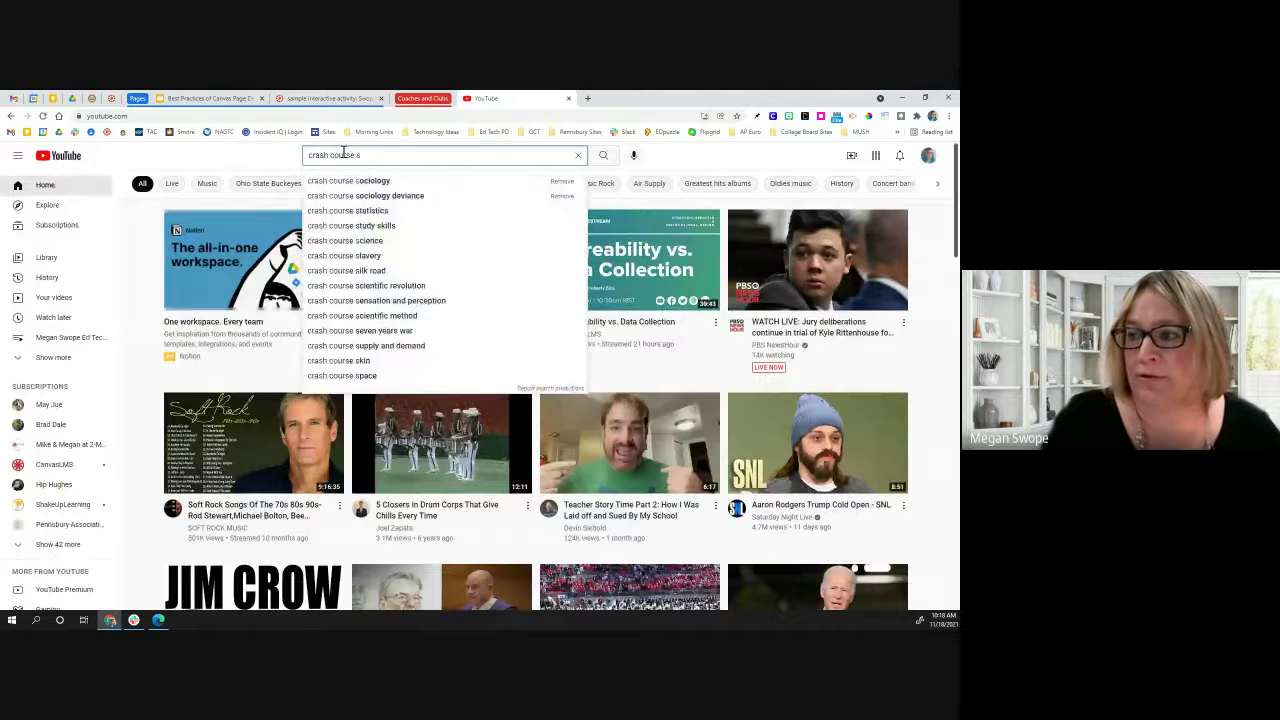
{"action": "key", "text": "BackSpace"}
{"action": "type", "text": "us"}
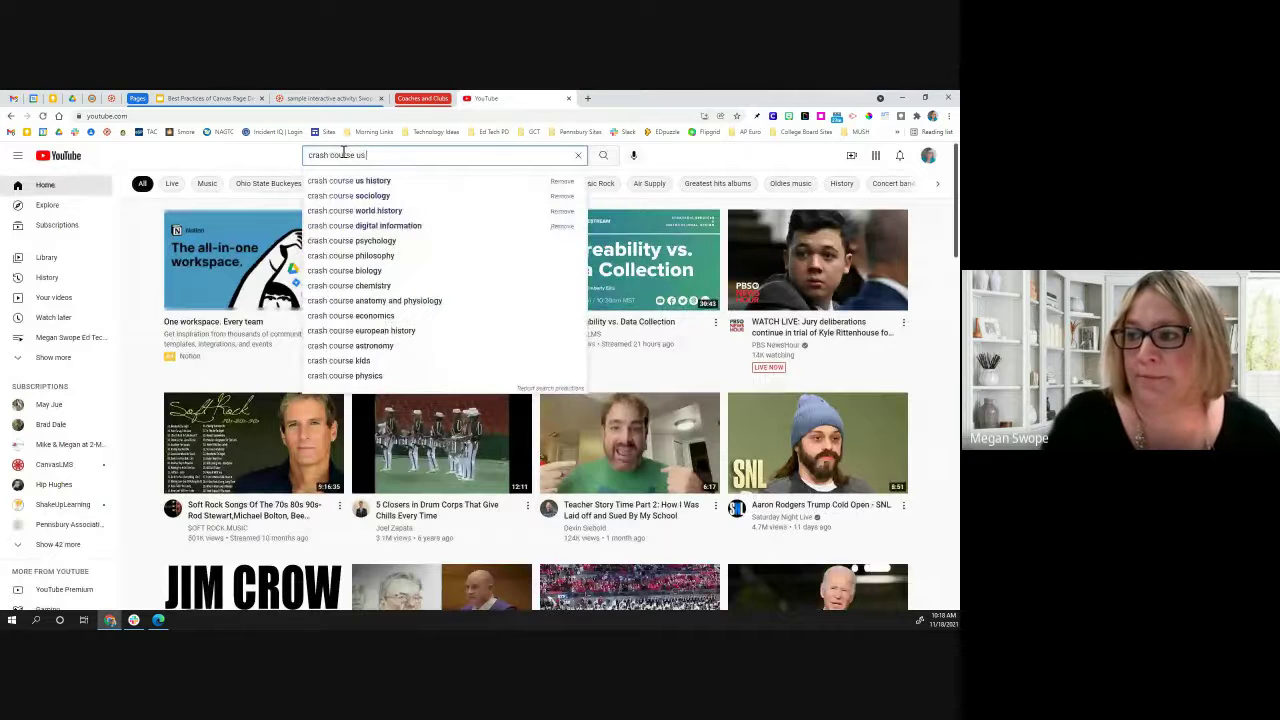
{"action": "type", "text": " history"}
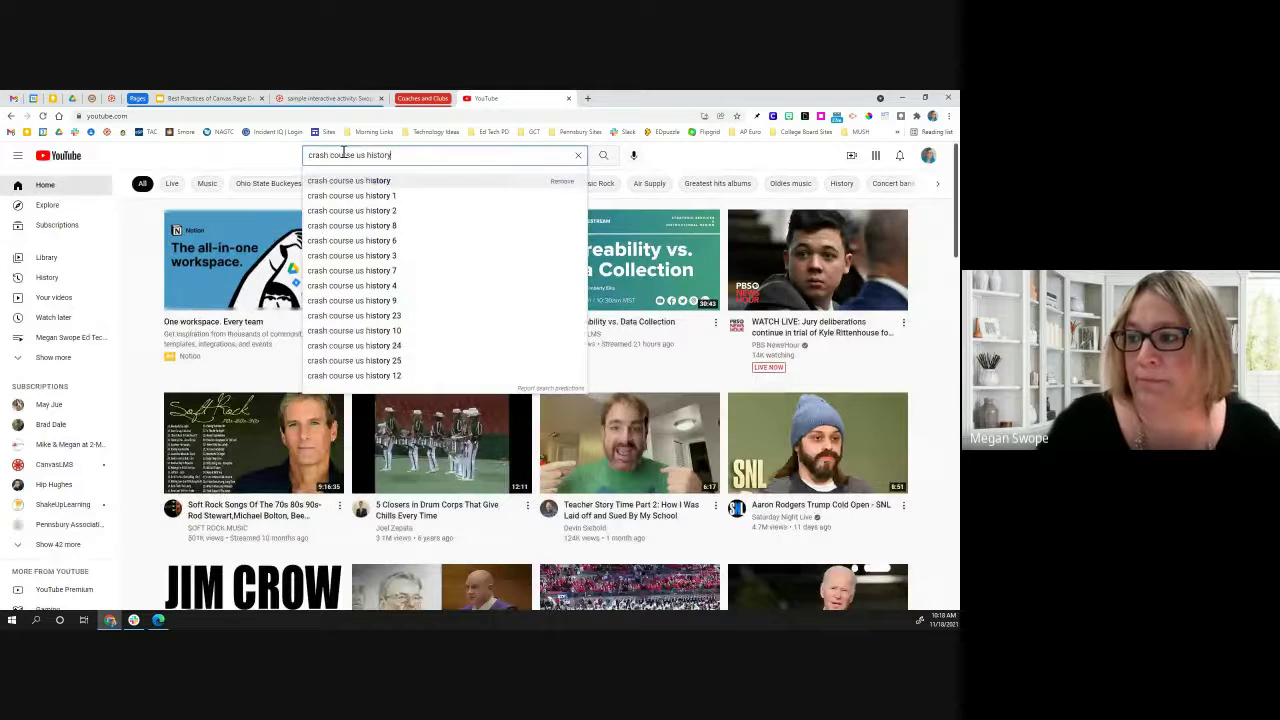
{"action": "key", "text": "Return"}
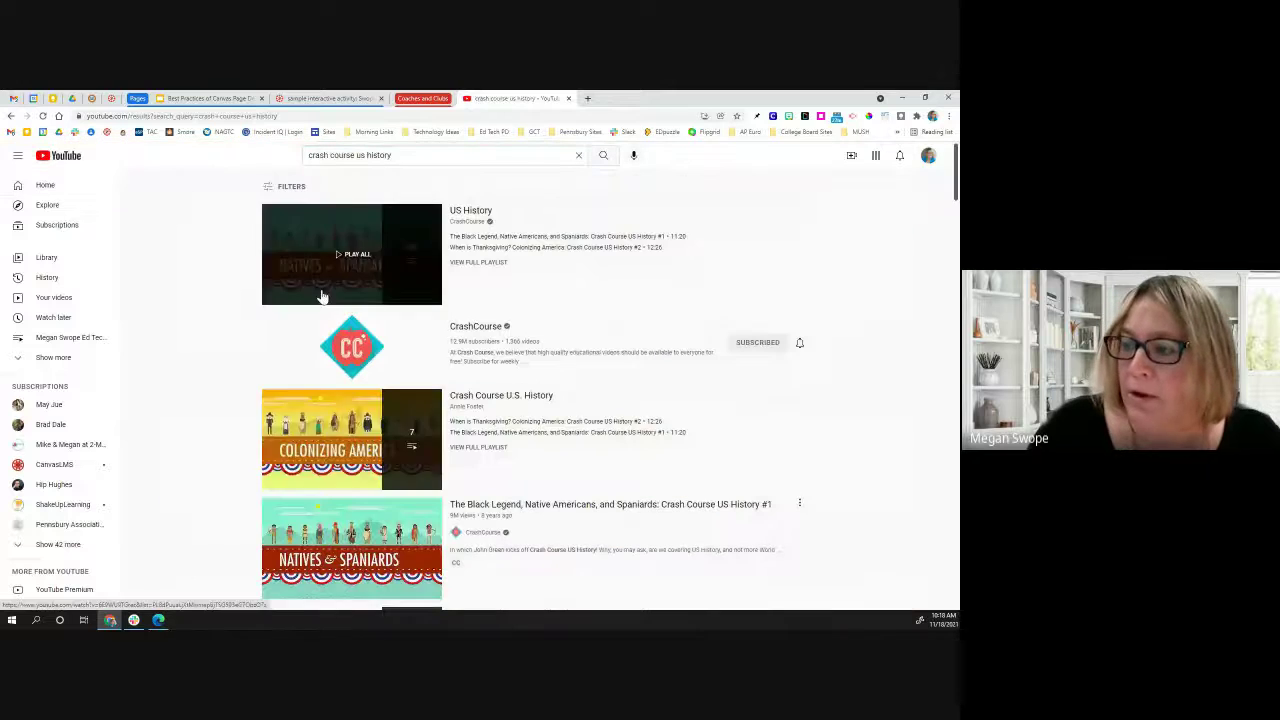
Step: Open "The Seven Years War and the Great Awakening: Crash Course US History #5" from the US History playlist and copy its embed code
{"action": "left_click", "coordinate": [472, 211]}
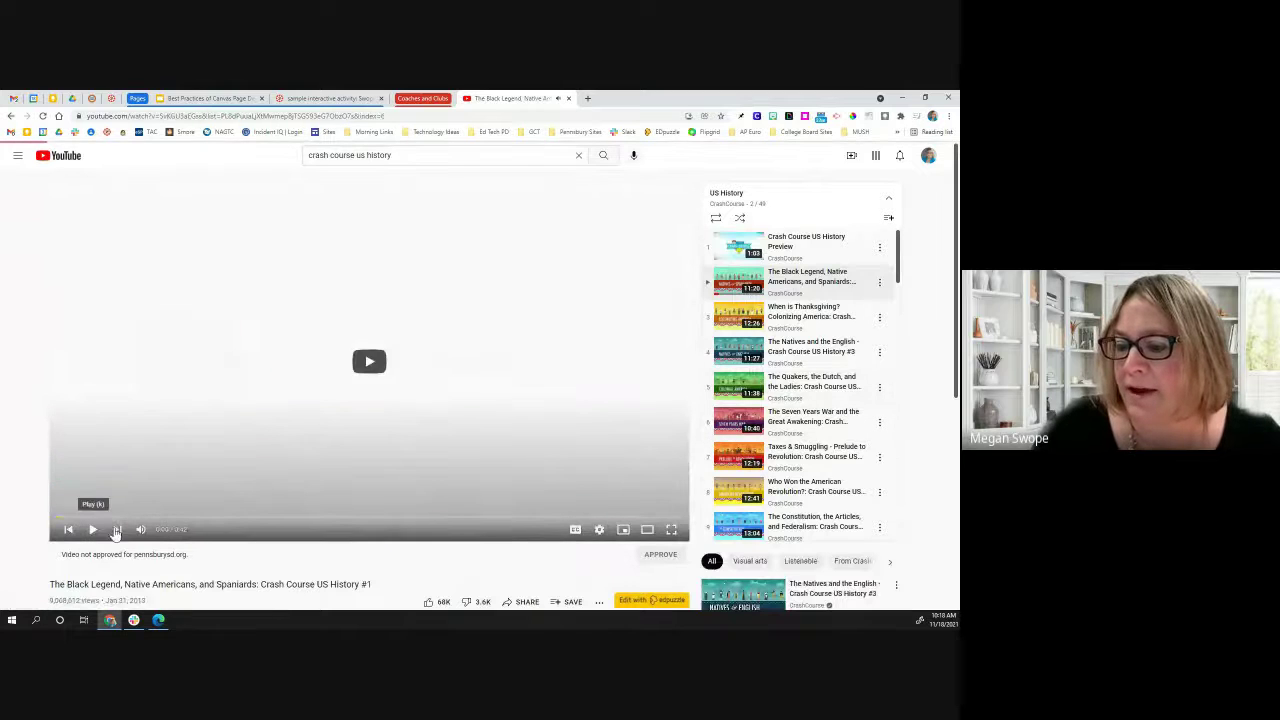
{"action": "left_click", "coordinate": [116, 529]}
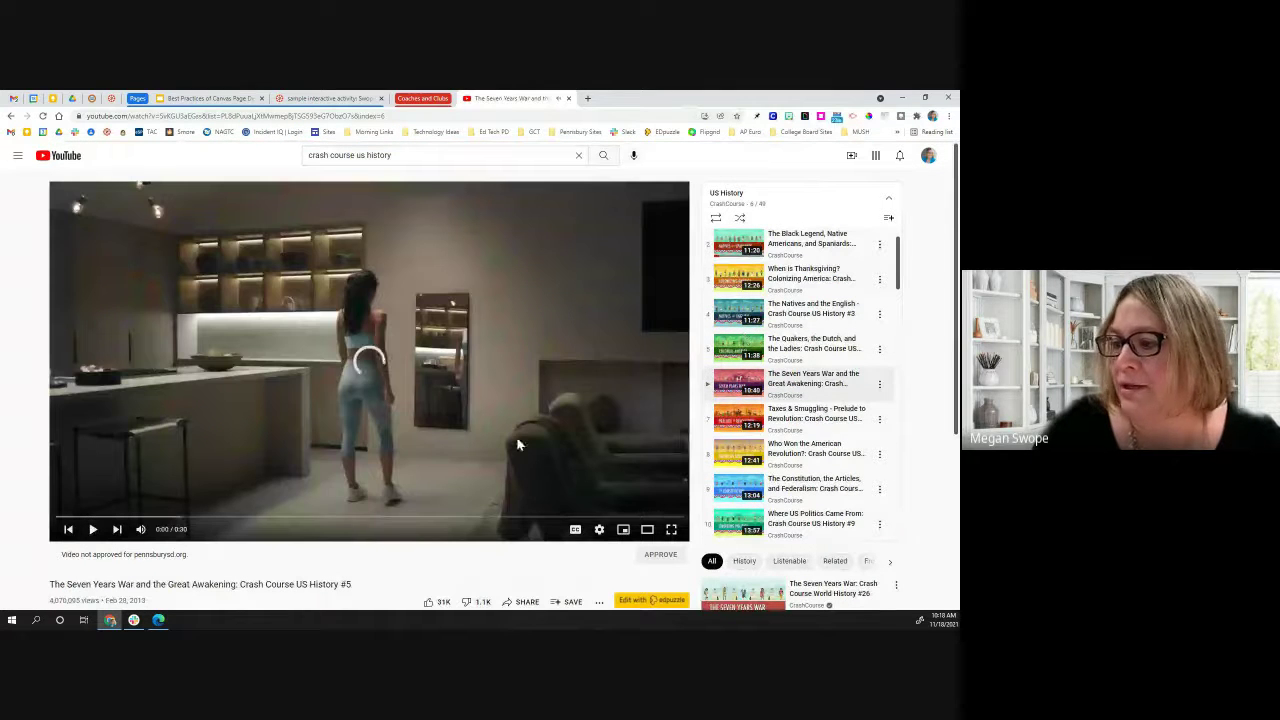
{"action": "scroll", "coordinate": [409, 538], "scroll_direction": "down", "scroll_amount": 2}
{"action": "scroll", "coordinate": [409, 538], "scroll_direction": "down", "scroll_amount": 1}
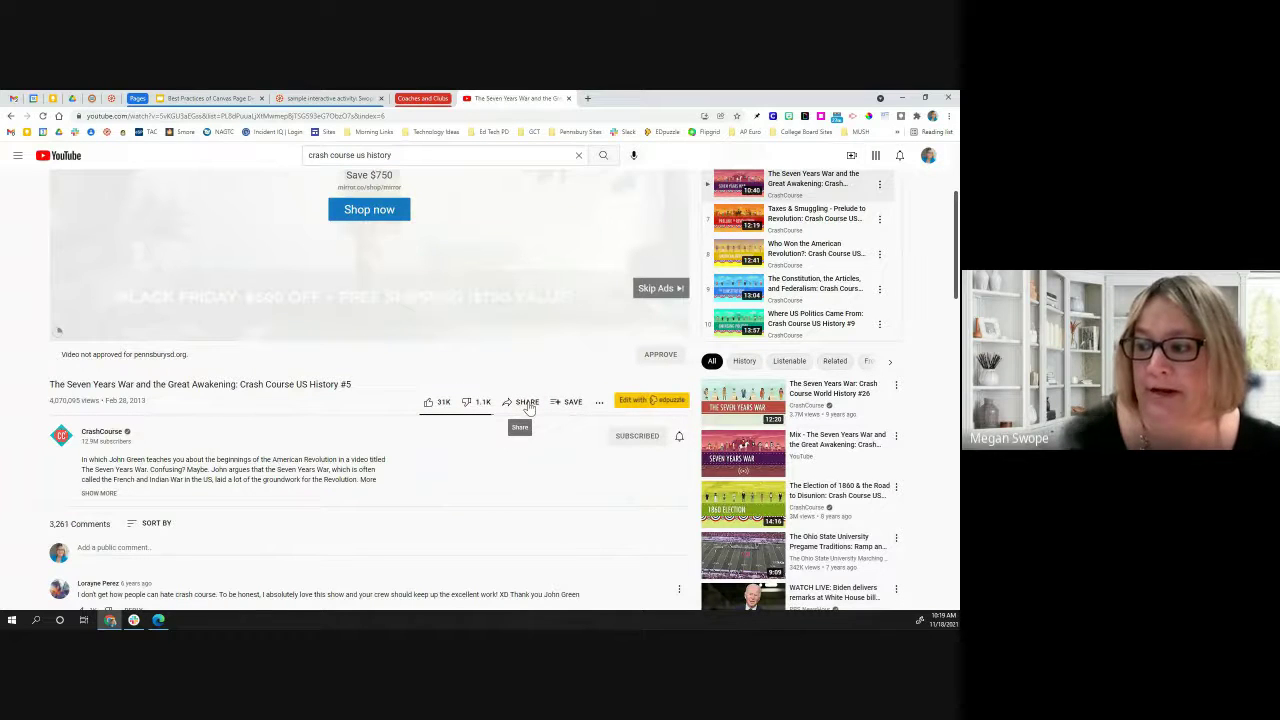
{"action": "left_click", "coordinate": [527, 404]}
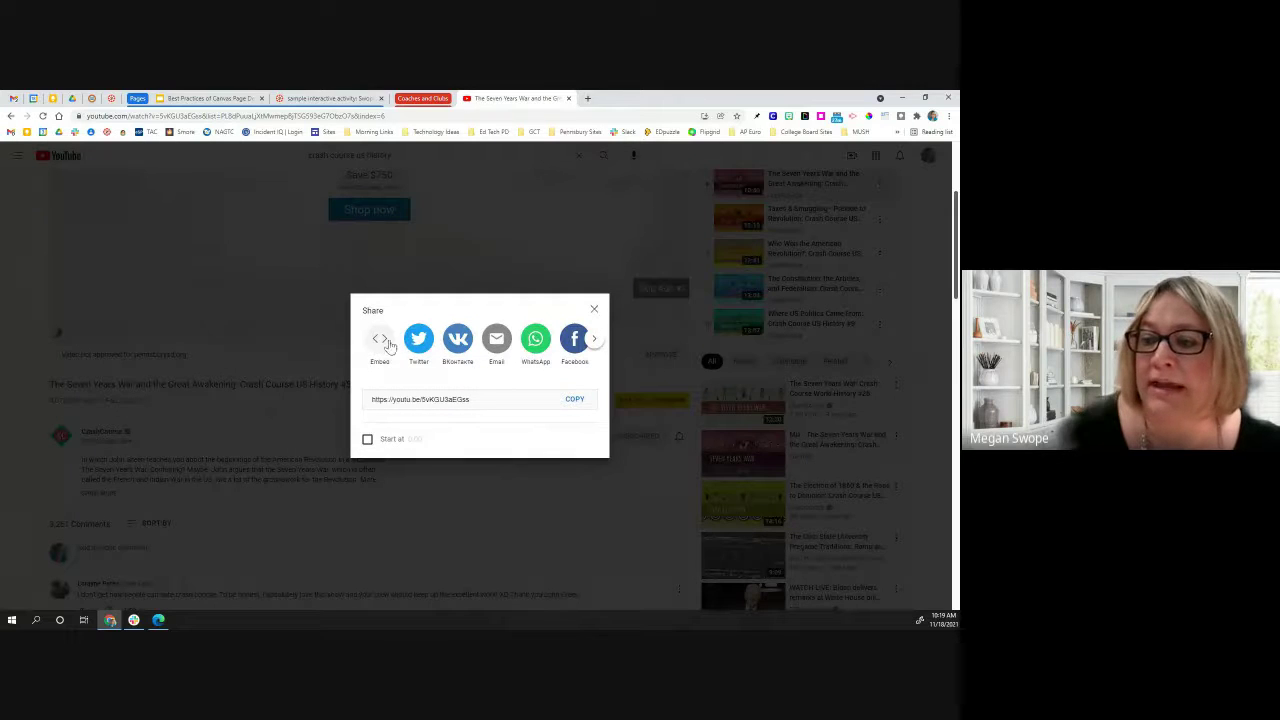
{"action": "left_click", "coordinate": [573, 400]}
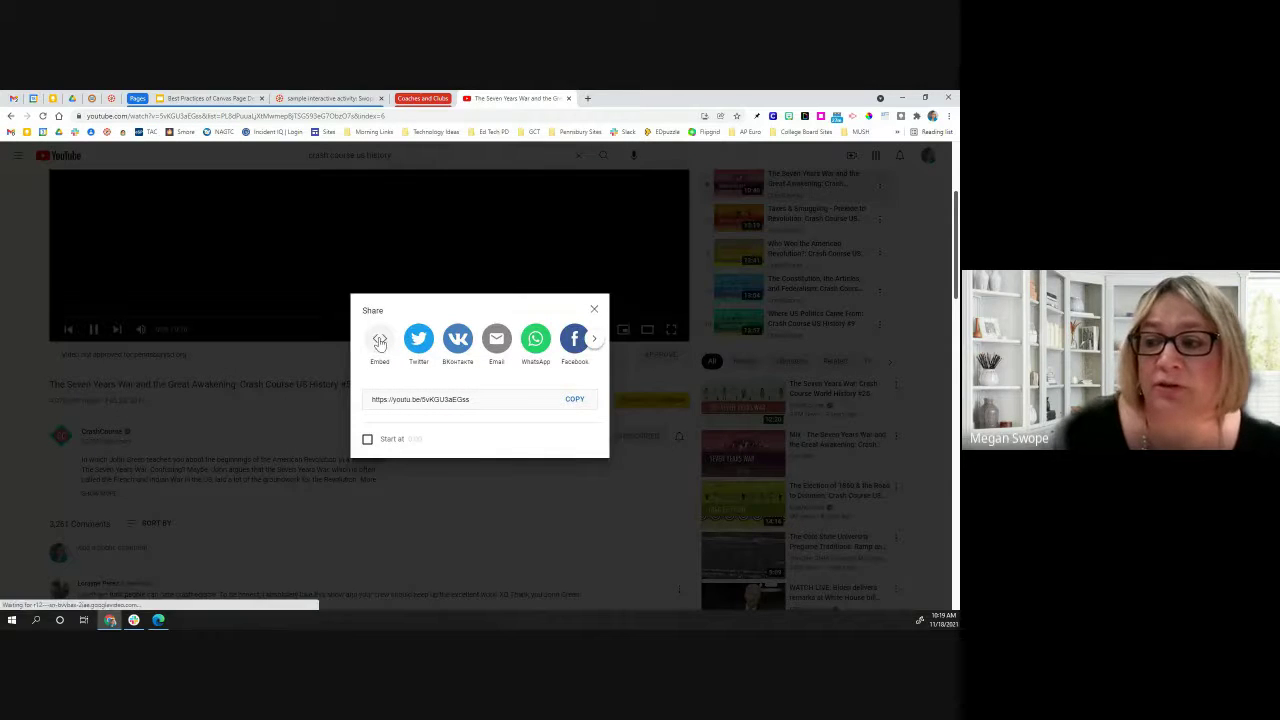
{"action": "left_click", "coordinate": [380, 342]}
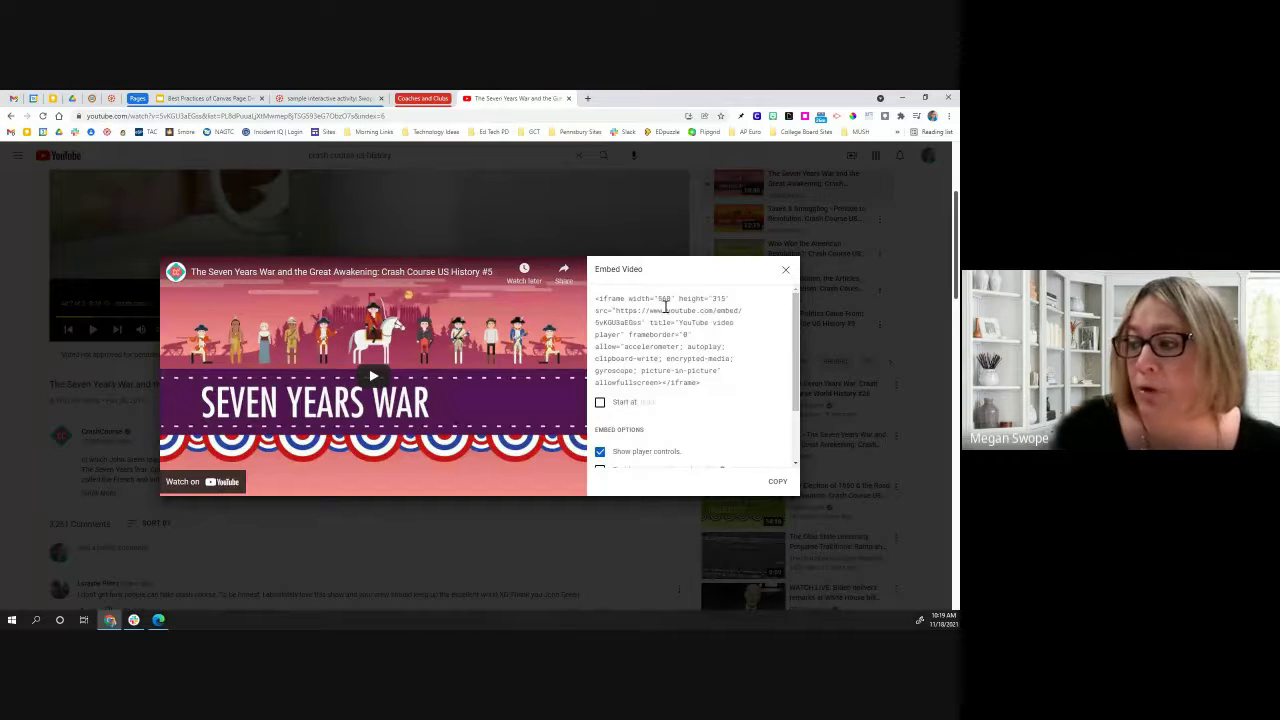
{"action": "left_click", "coordinate": [778, 485]}
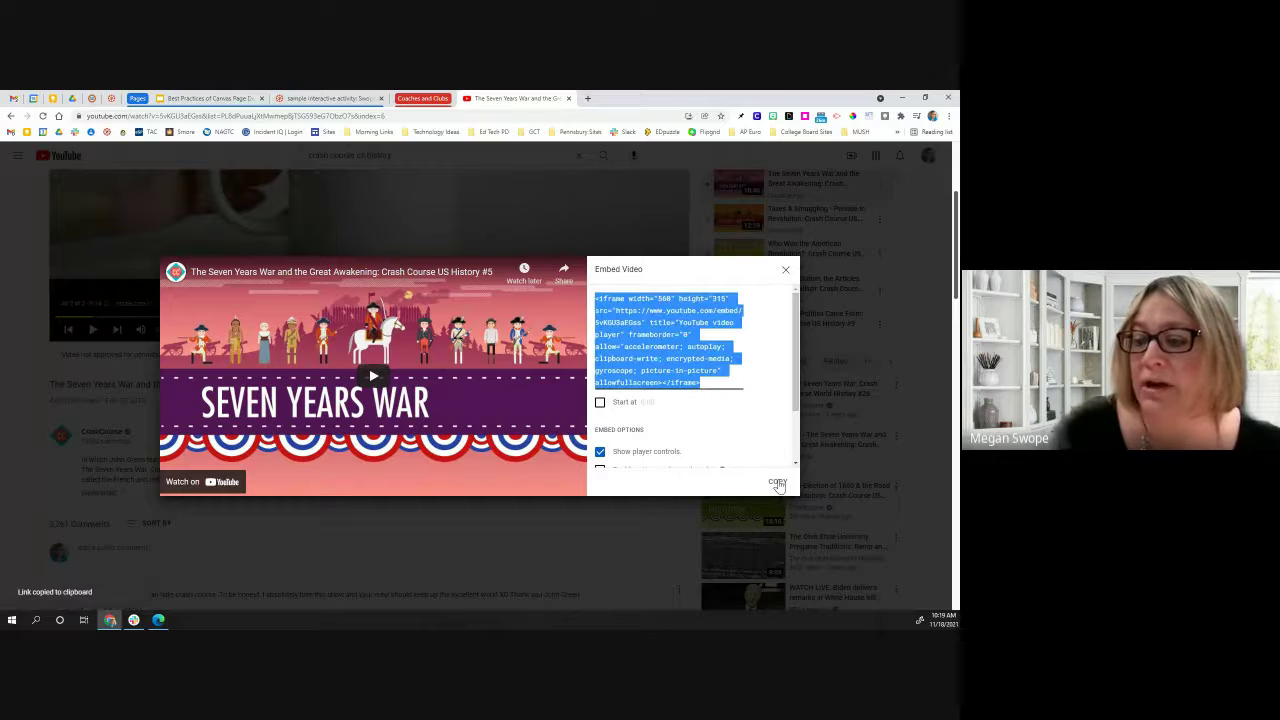
Step: Embed the copied Seven Years War video code in the sample interactive activity page in Canvas and add blank space below the video
{"action": "left_click", "coordinate": [300, 97]}
{"action": "left_click", "coordinate": [697, 253]}
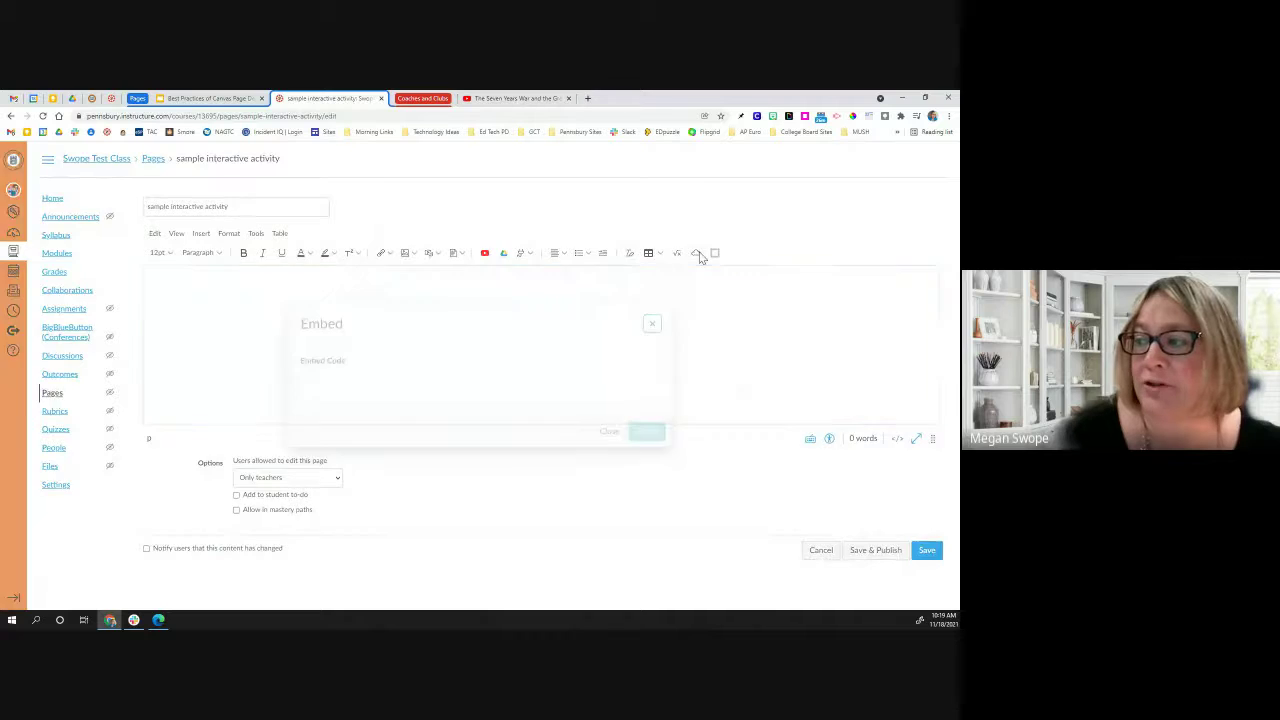
{"action": "left_click", "coordinate": [608, 431]}
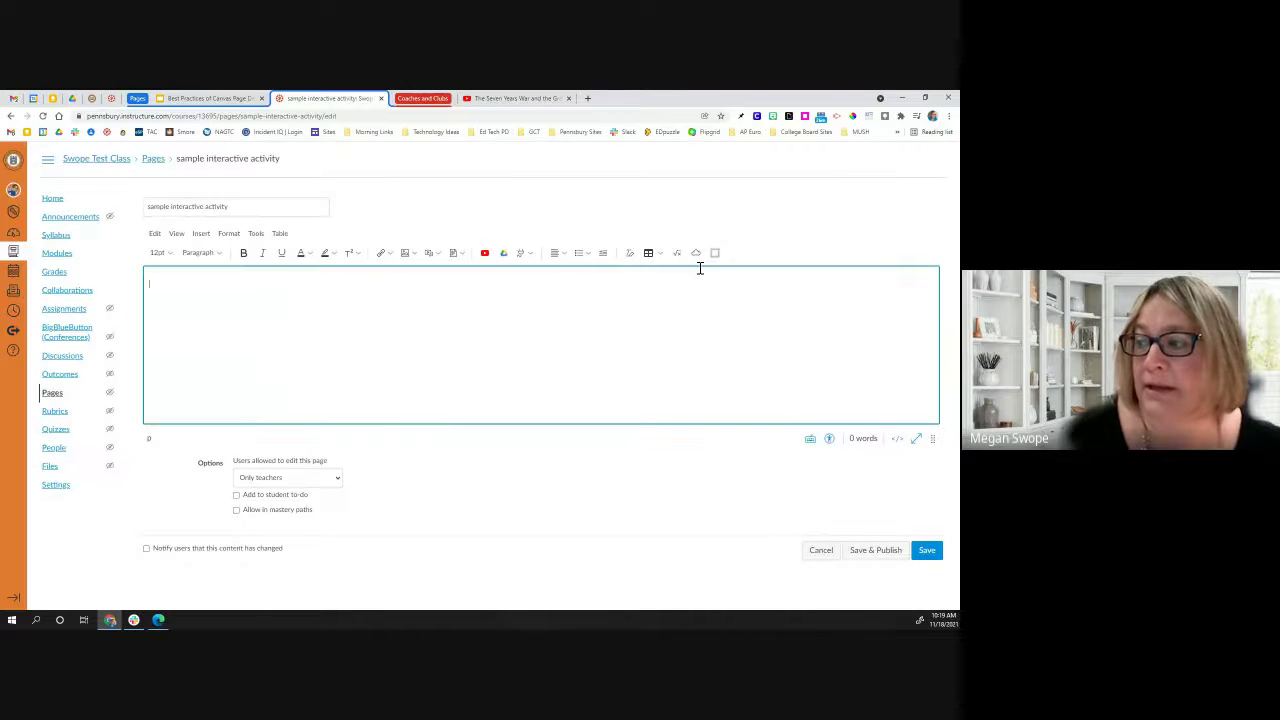
{"action": "left_click", "coordinate": [696, 252]}
{"action": "left_click", "coordinate": [340, 386]}
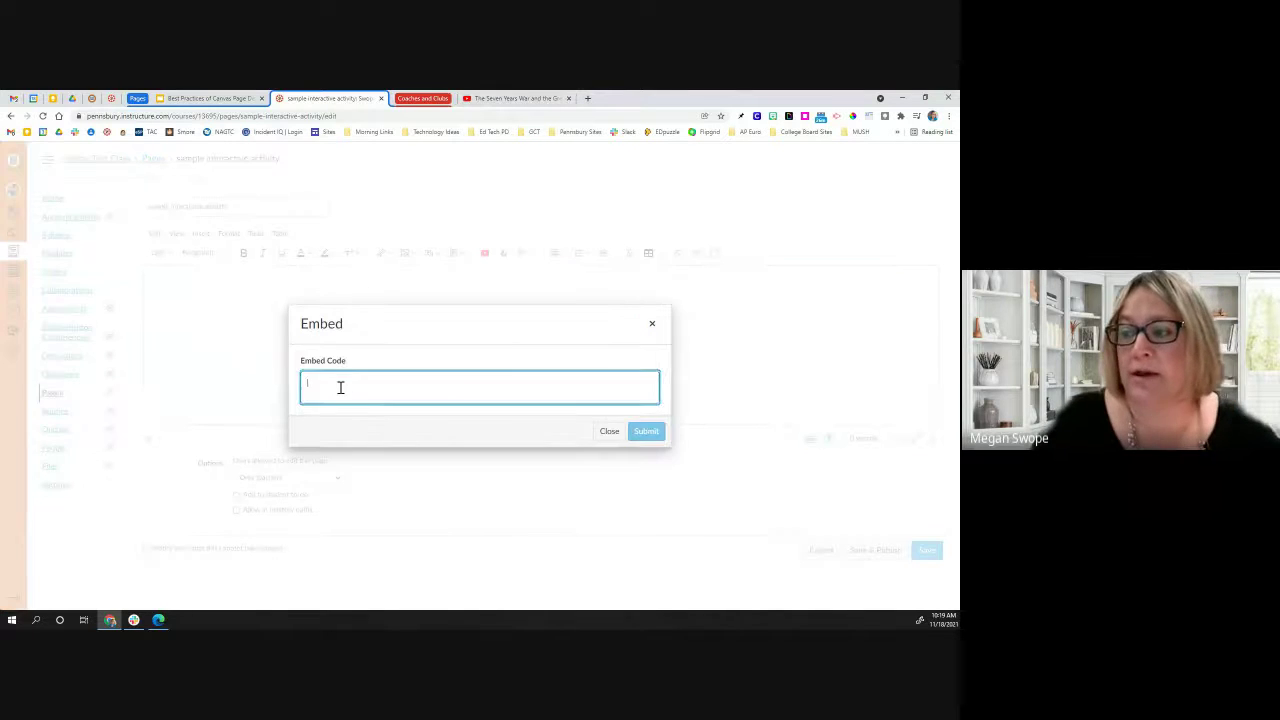
{"action": "right_click", "coordinate": [342, 386]}
{"action": "left_click", "coordinate": [367, 459]}
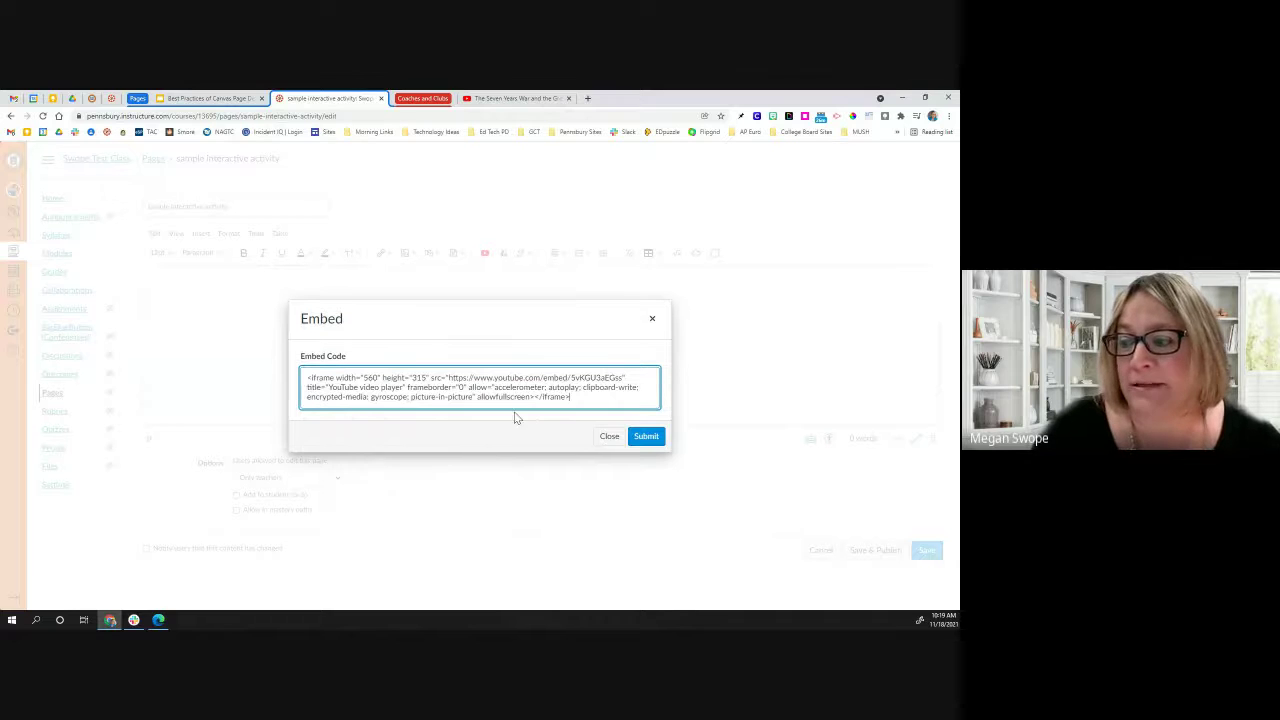
{"action": "left_click", "coordinate": [647, 437]}
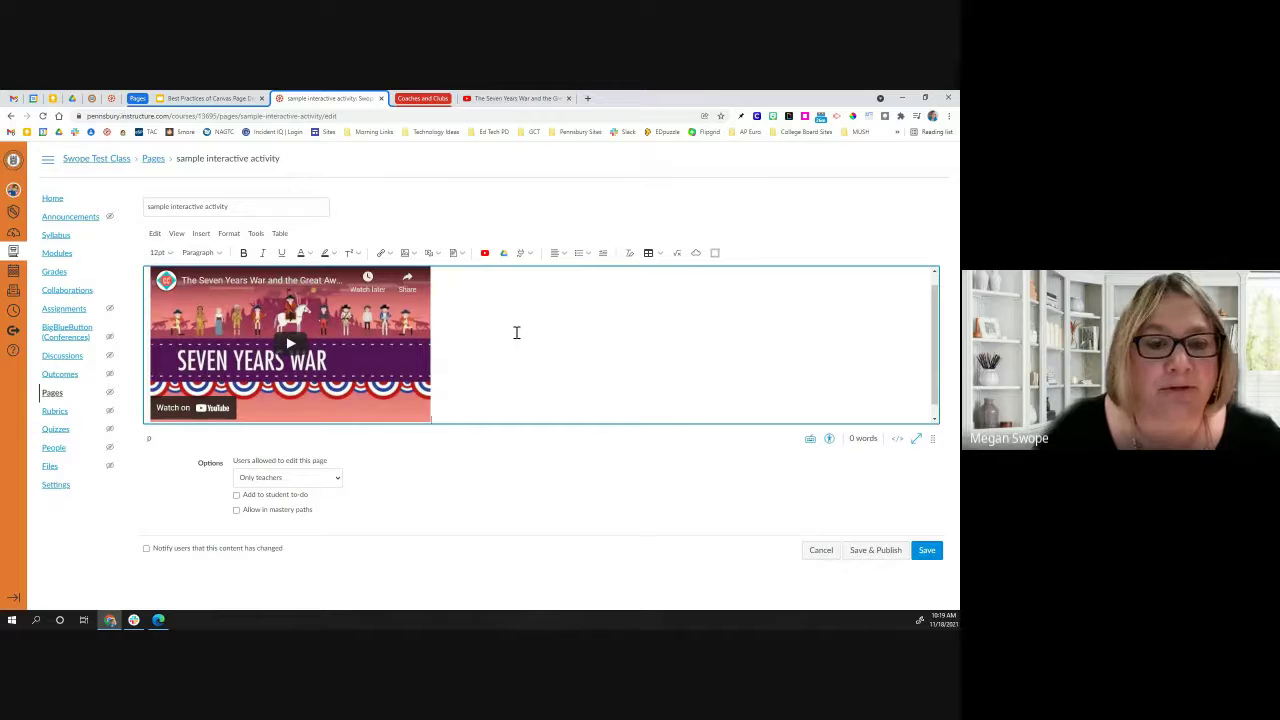
{"action": "key", "text": "Return"}
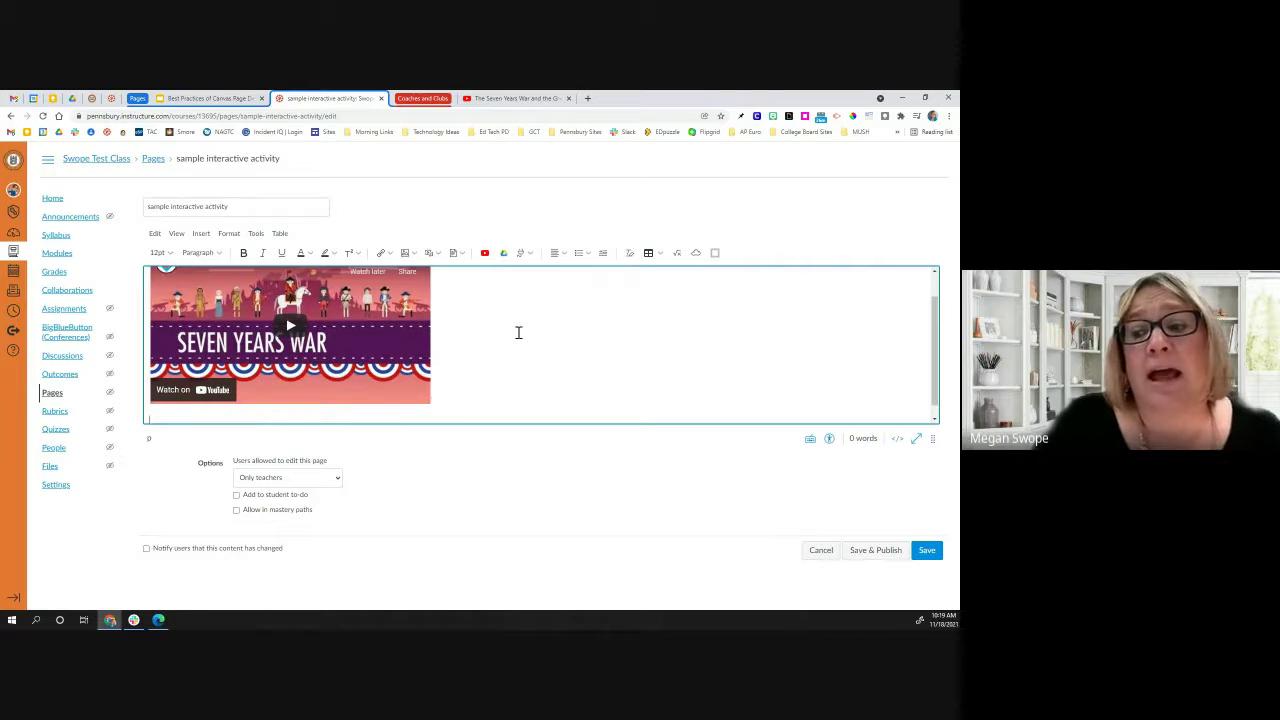
{"action": "left_click", "coordinate": [484, 252]}
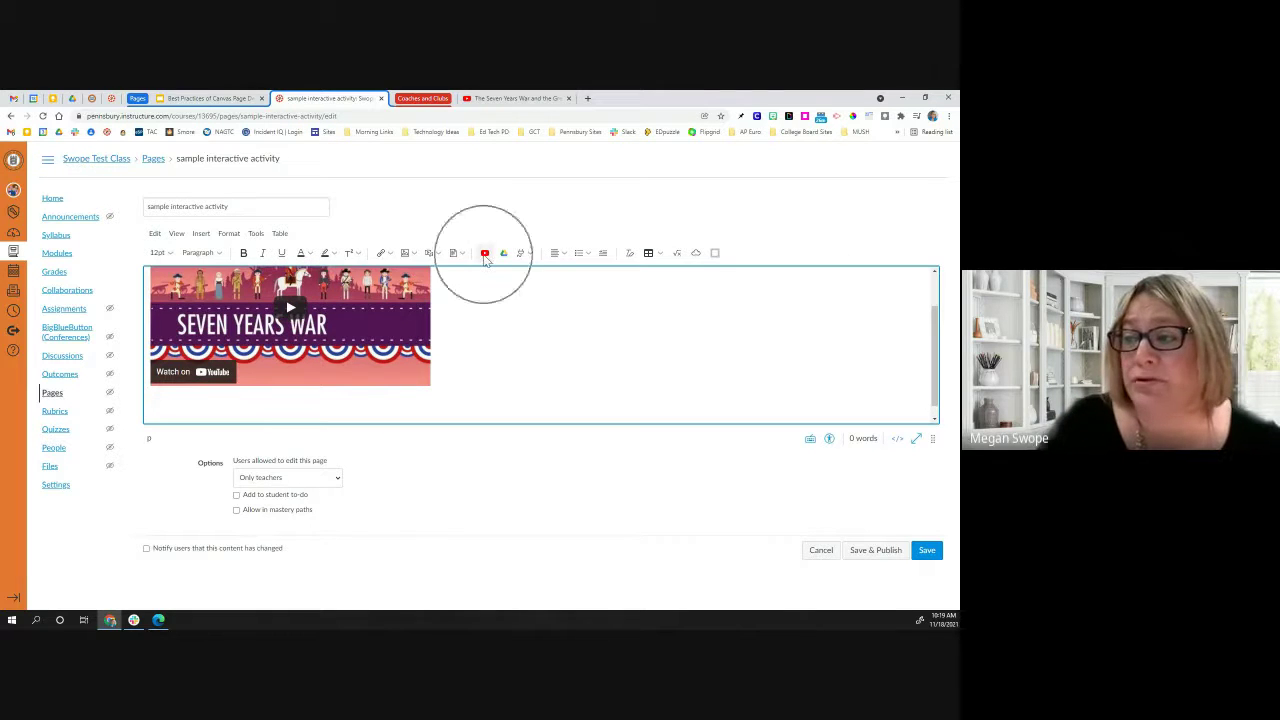
{"action": "left_click", "coordinate": [484, 252]}
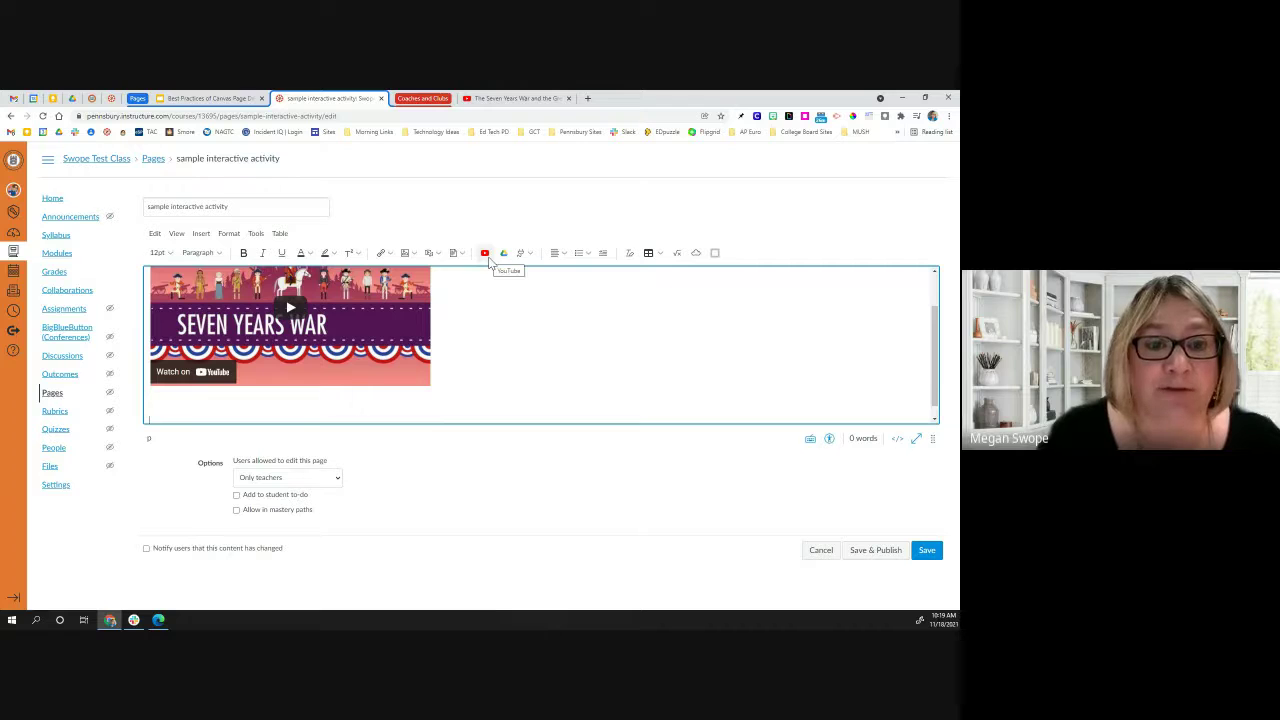
Step: Open phet.colorado.edu in a new browser tab and browse the Math simulations
{"action": "left_click", "coordinate": [589, 99]}
{"action": "type", "text": "phet.colorado.edu"}
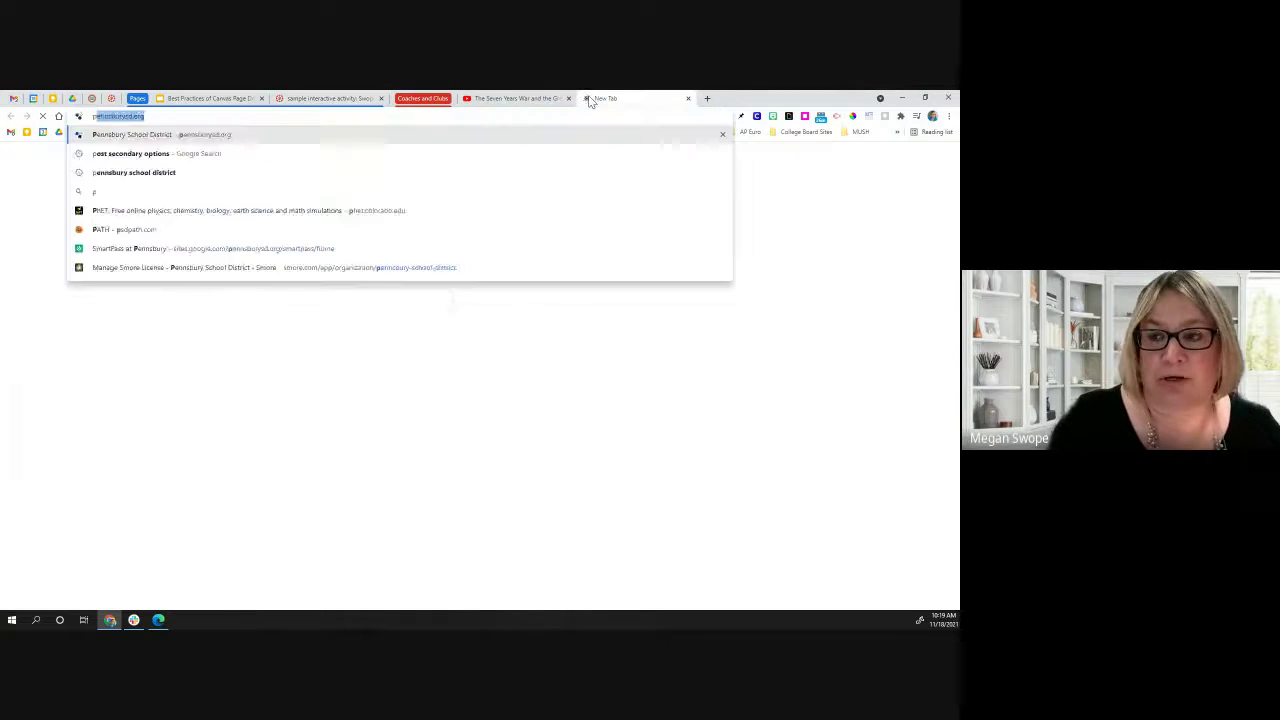
{"action": "key", "text": "Return"}
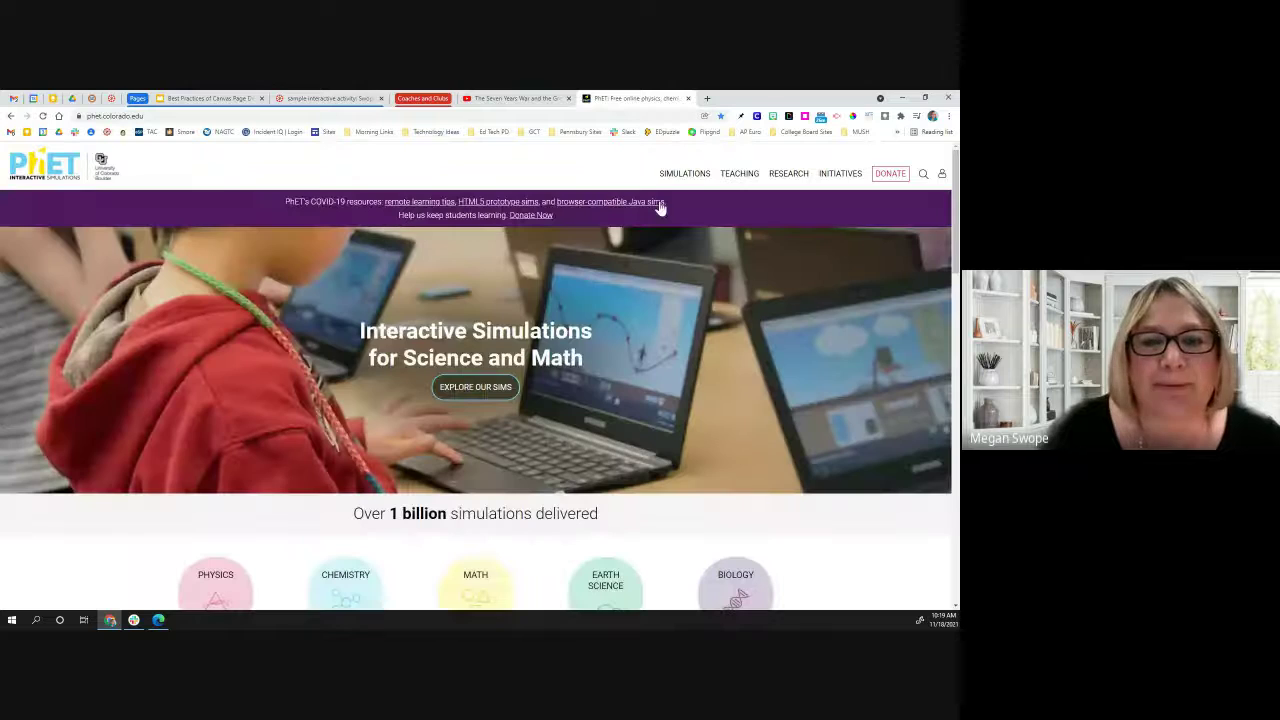
{"action": "mouse_move", "coordinate": [669, 181]}
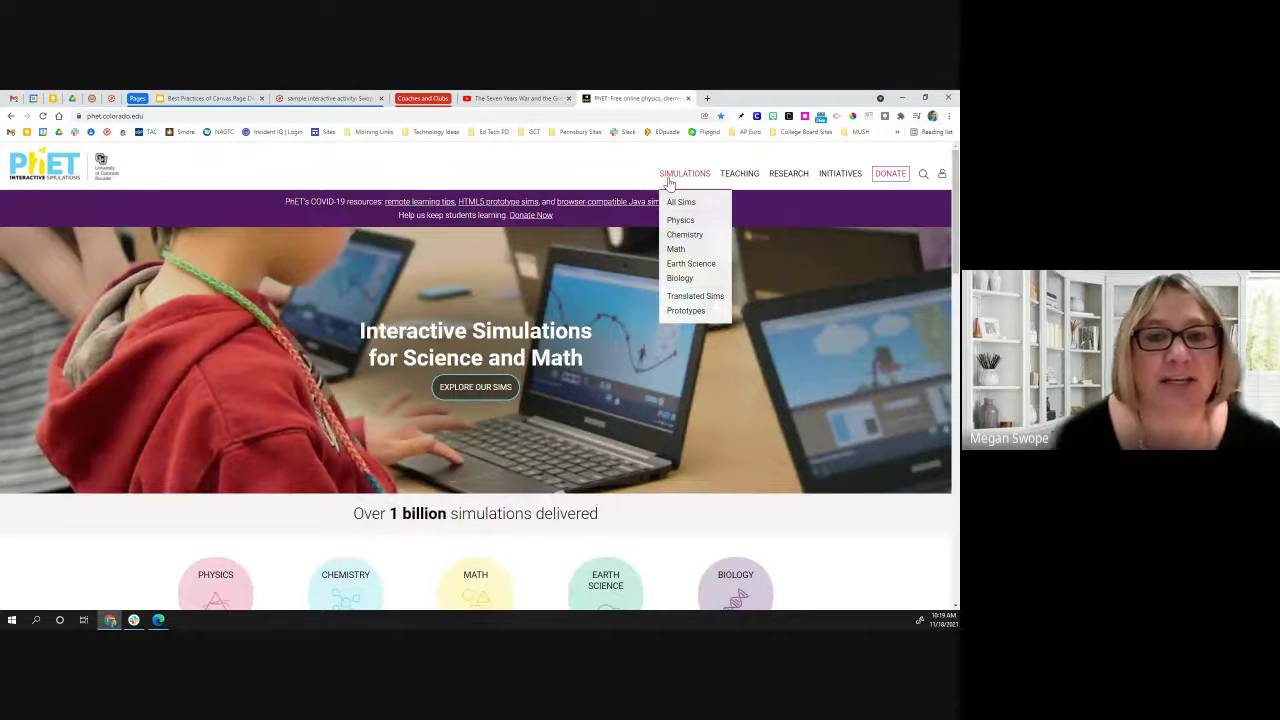
{"action": "left_click", "coordinate": [678, 250]}
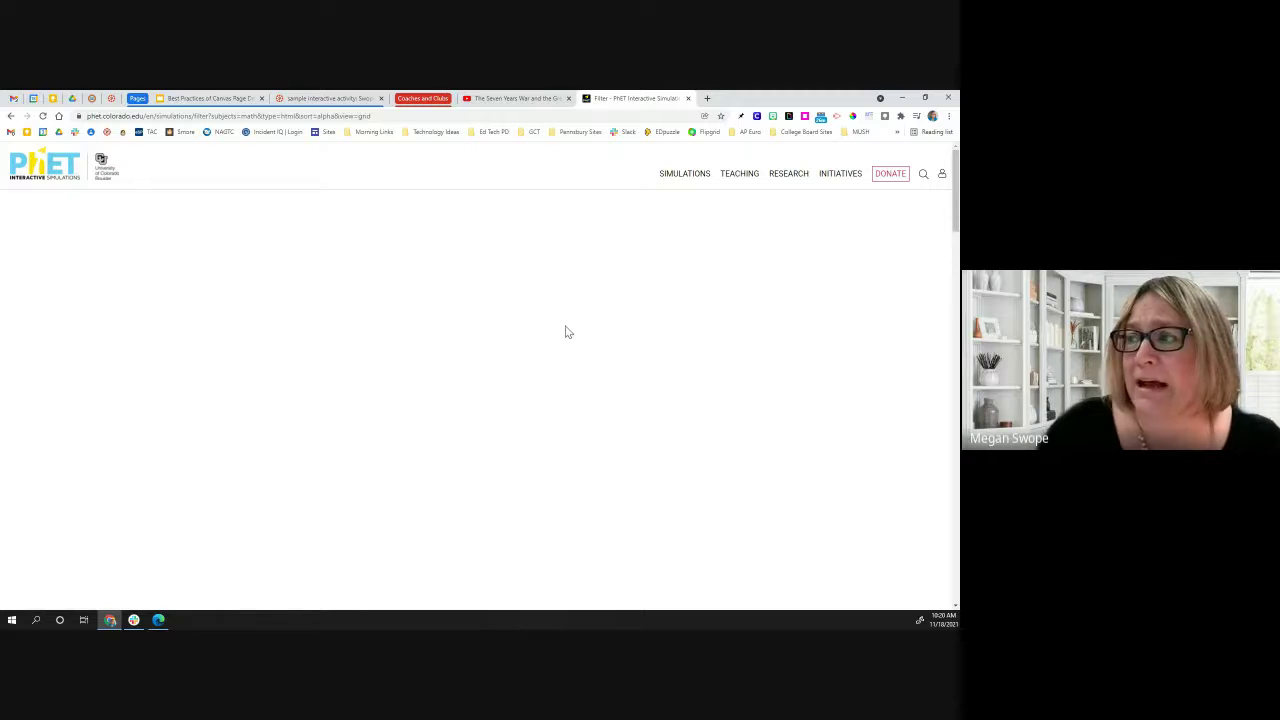
{"action": "scroll", "coordinate": [579, 329], "scroll_direction": "down", "scroll_amount": 5}
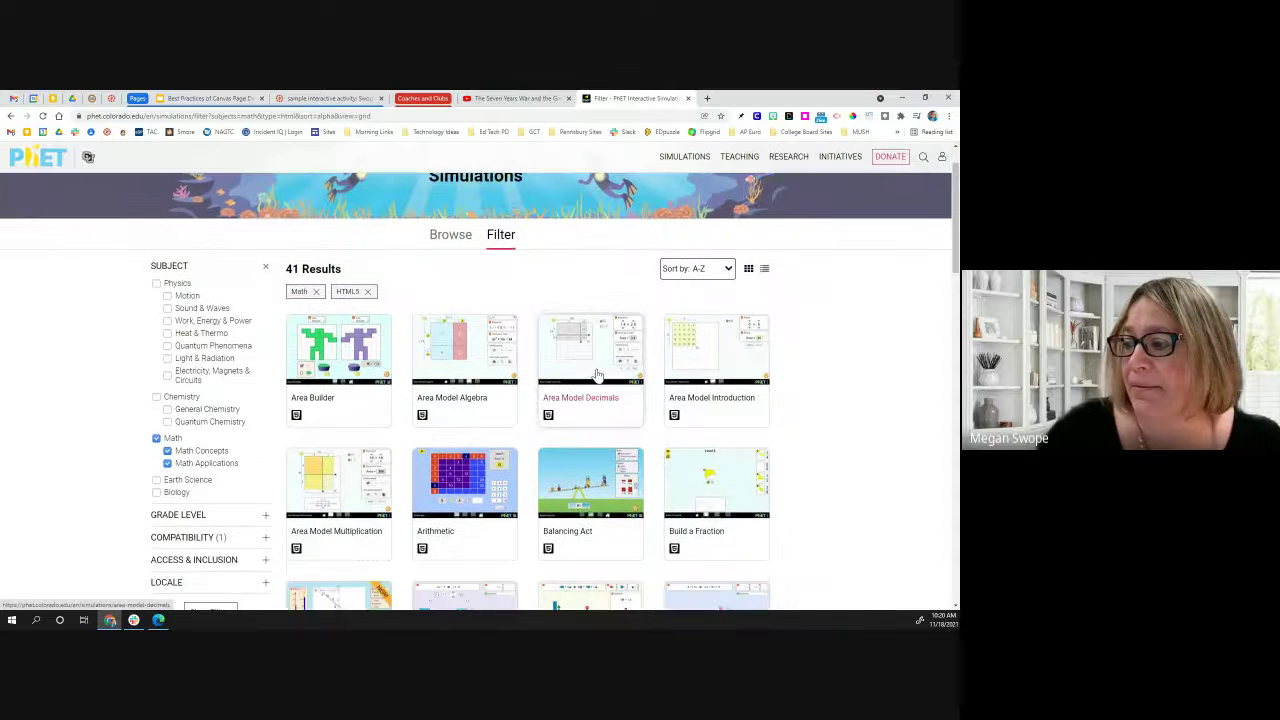
Step: Open the "Equality Explorer: Basics" simulation from the PhET Math results and copy its embed code
{"action": "scroll", "coordinate": [598, 370], "scroll_direction": "down", "scroll_amount": 2}
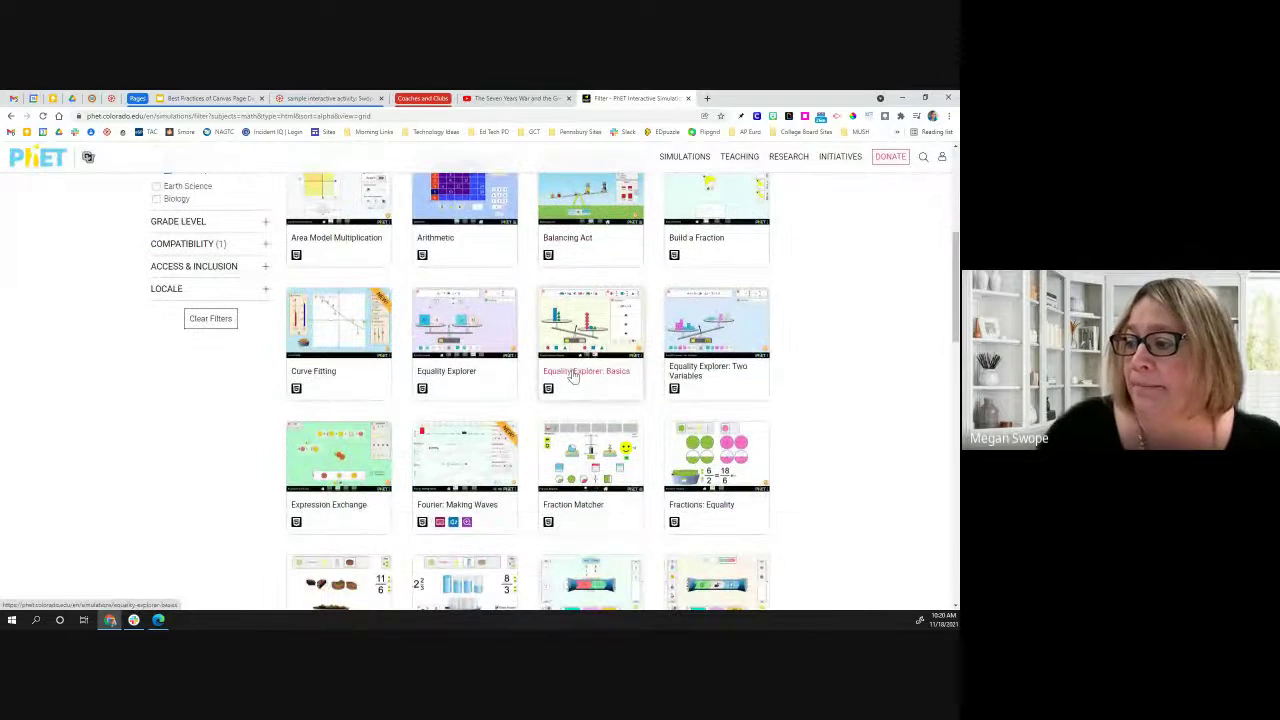
{"action": "left_click", "coordinate": [586, 372]}
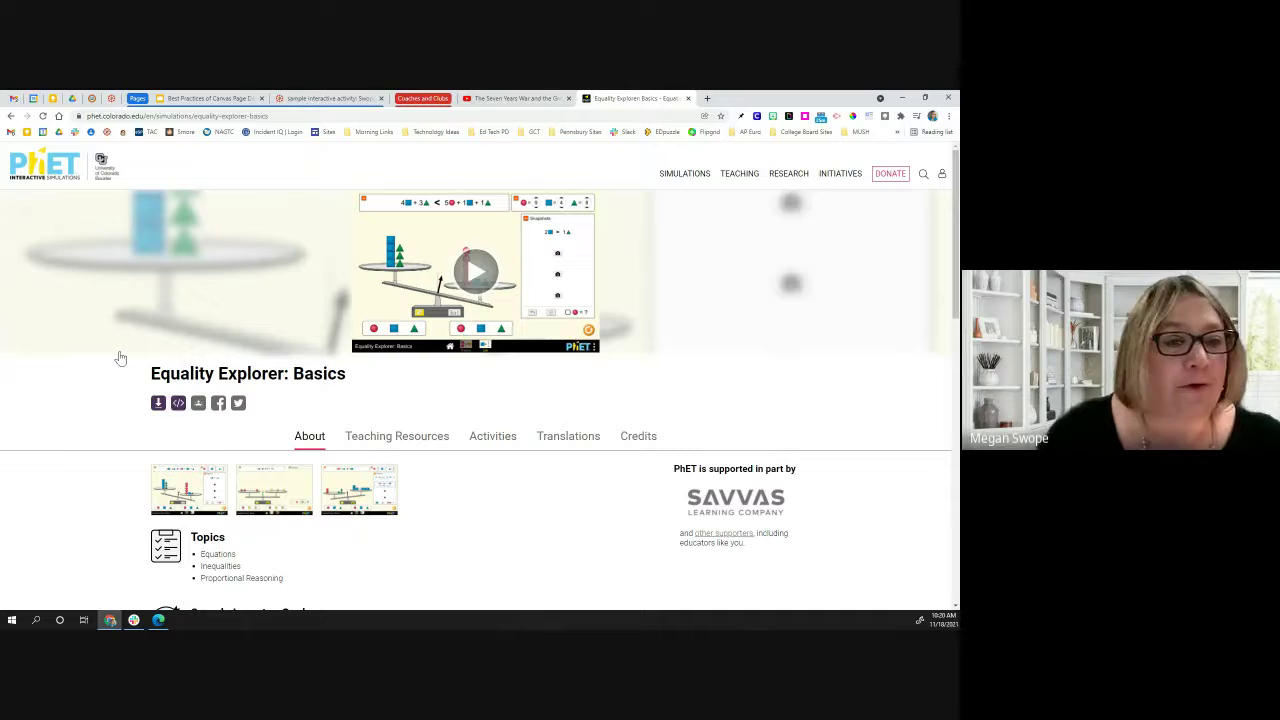
{"action": "left_click", "coordinate": [178, 405]}
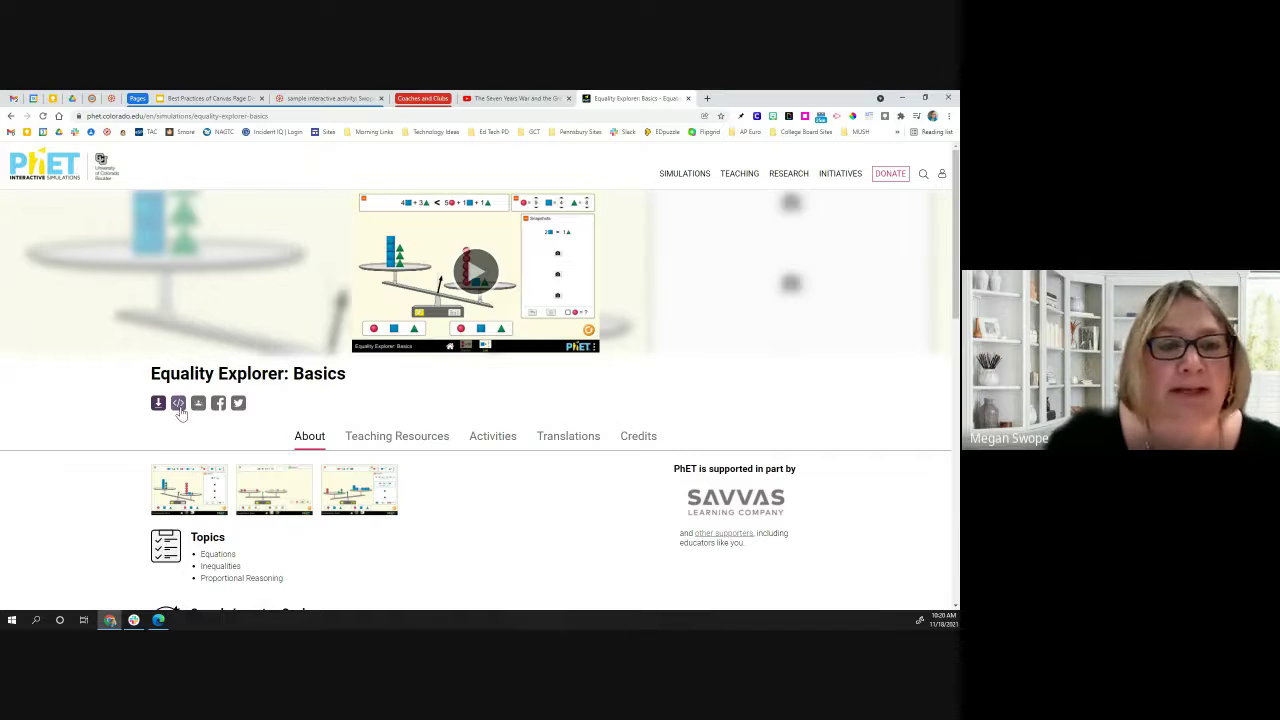
{"action": "left_click", "coordinate": [178, 405]}
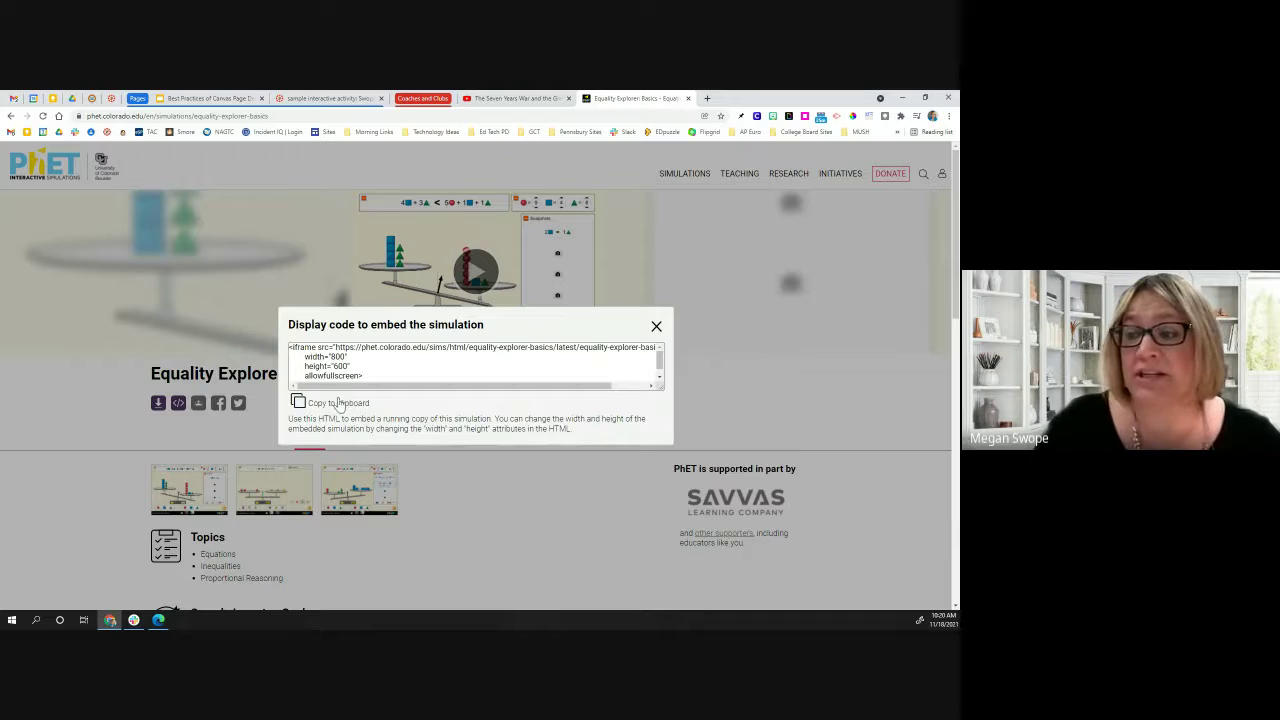
Step: Embed the copied Equality Explorer: Basics code below the video in the sample interactive activity page in Canvas and review it
{"action": "left_click", "coordinate": [330, 98]}
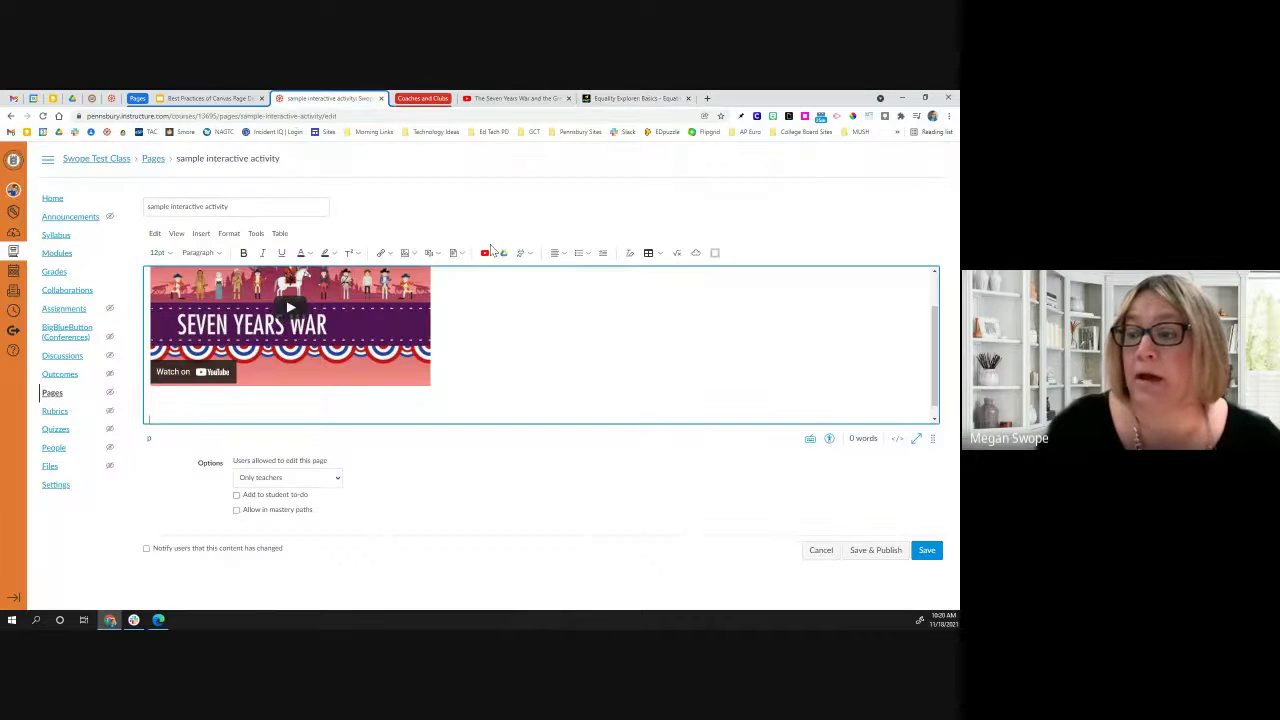
{"action": "left_click", "coordinate": [696, 252]}
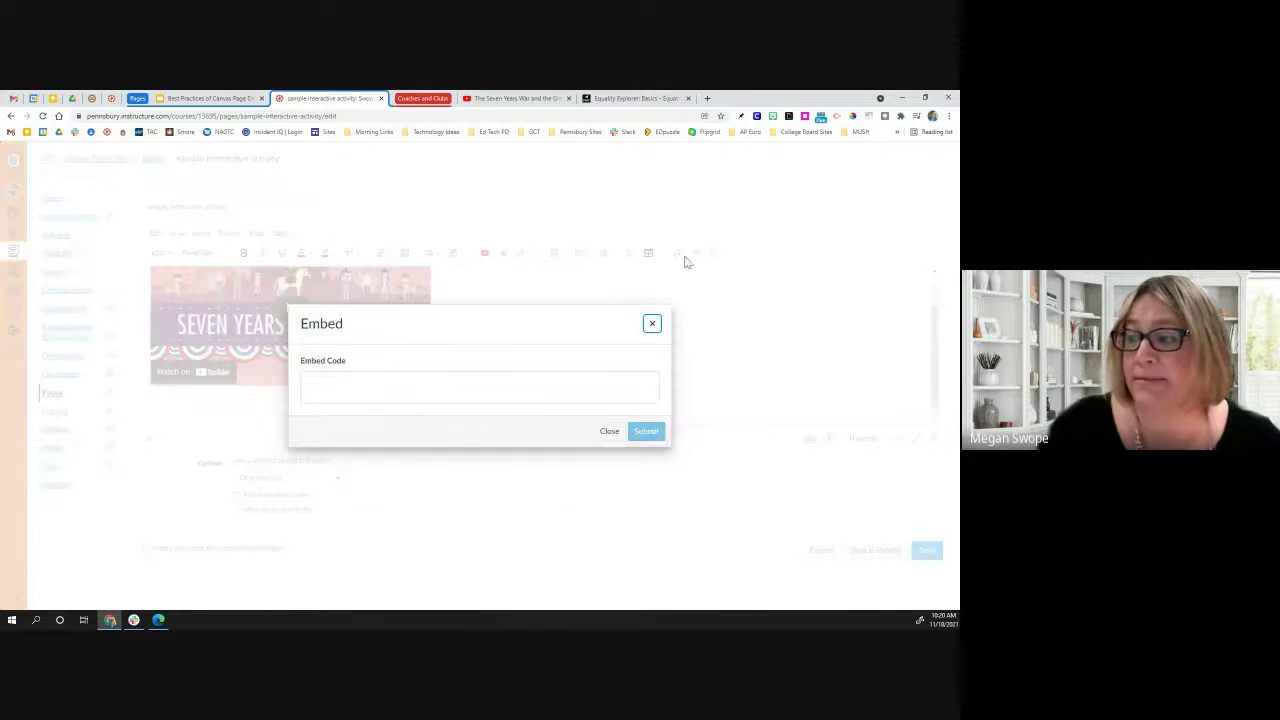
{"action": "left_click", "coordinate": [459, 382]}
{"action": "right_click", "coordinate": [455, 388]}
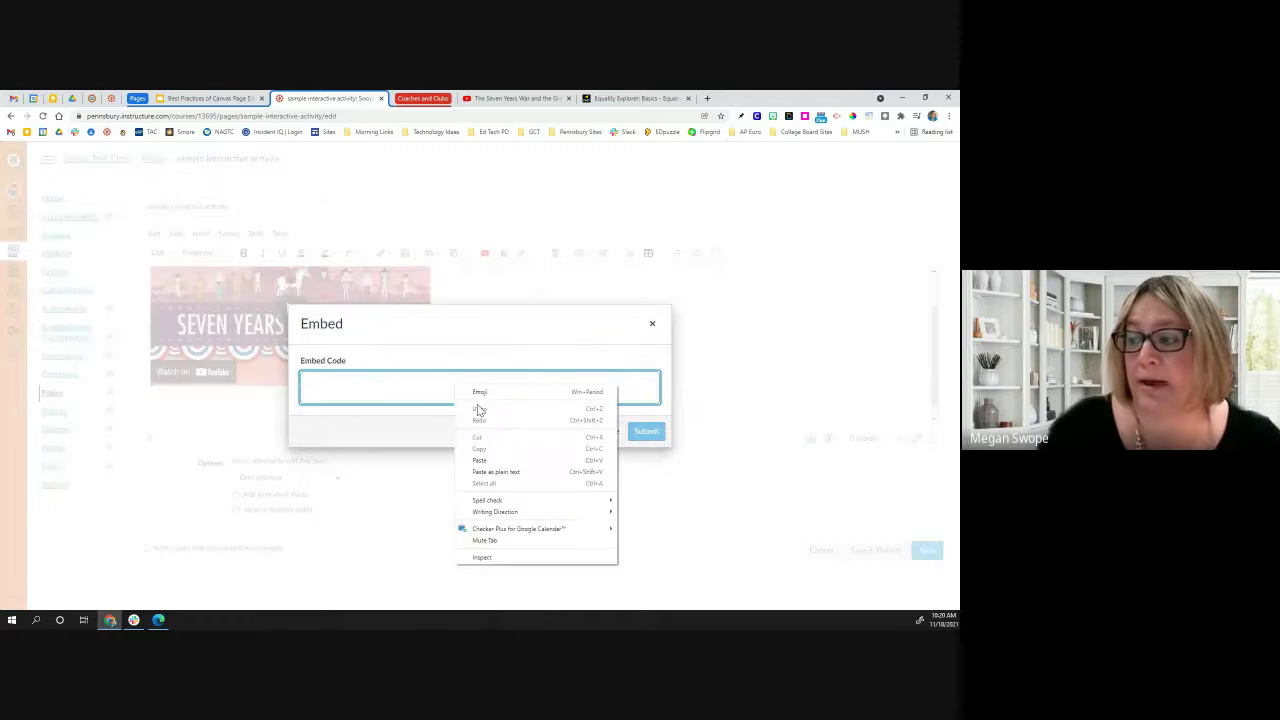
{"action": "left_click", "coordinate": [490, 459]}
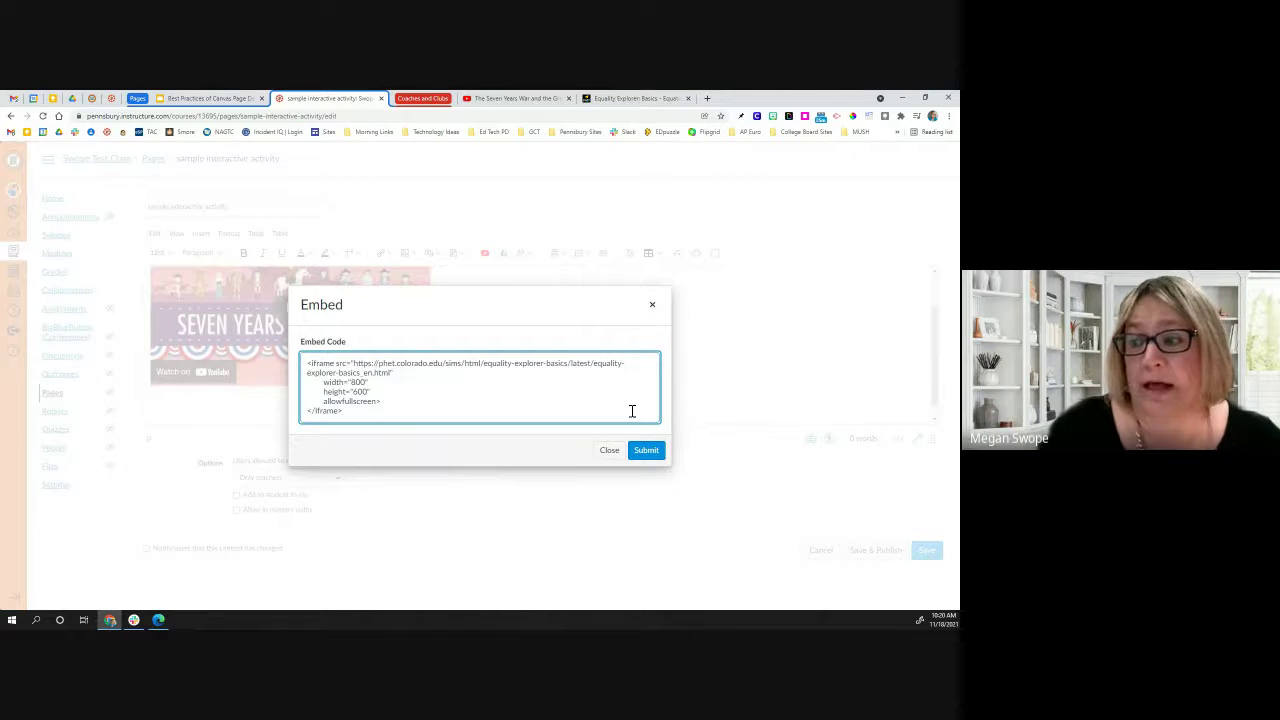
{"action": "left_click", "coordinate": [647, 451]}
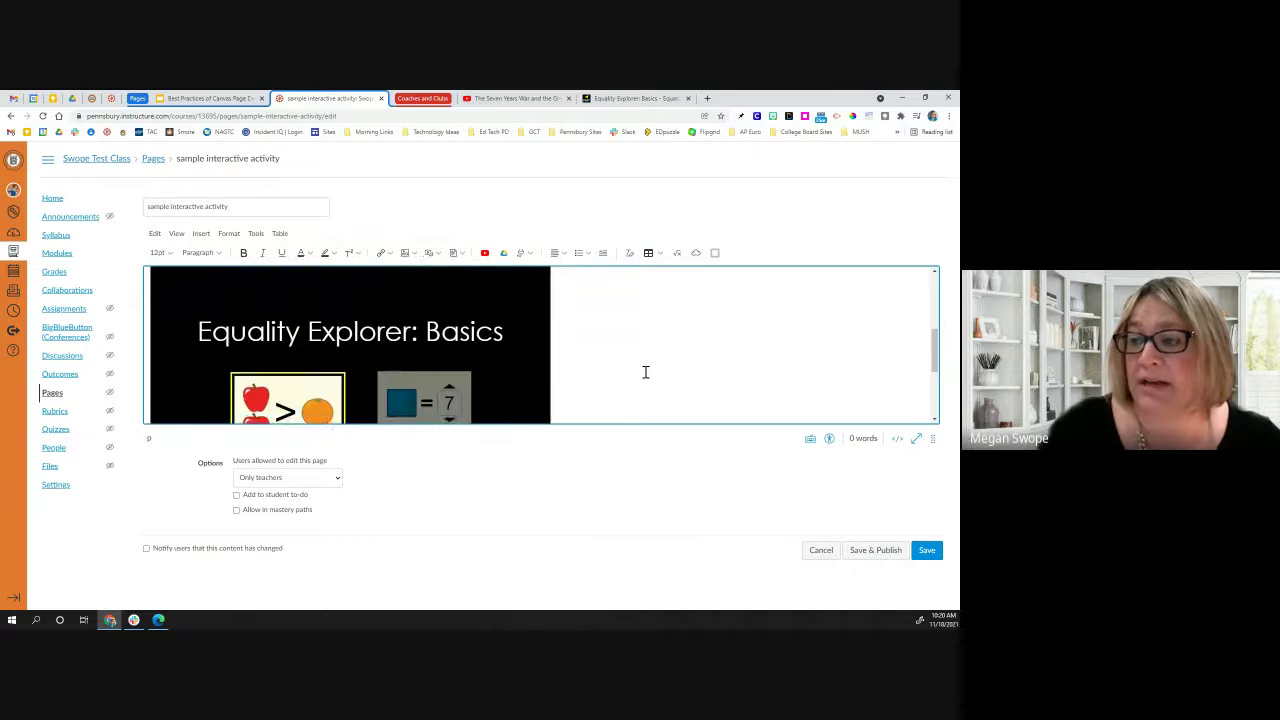
{"action": "scroll", "coordinate": [645, 370], "scroll_direction": "up", "scroll_amount": 5}
{"action": "scroll", "coordinate": [645, 367], "scroll_direction": "down", "scroll_amount": 5}
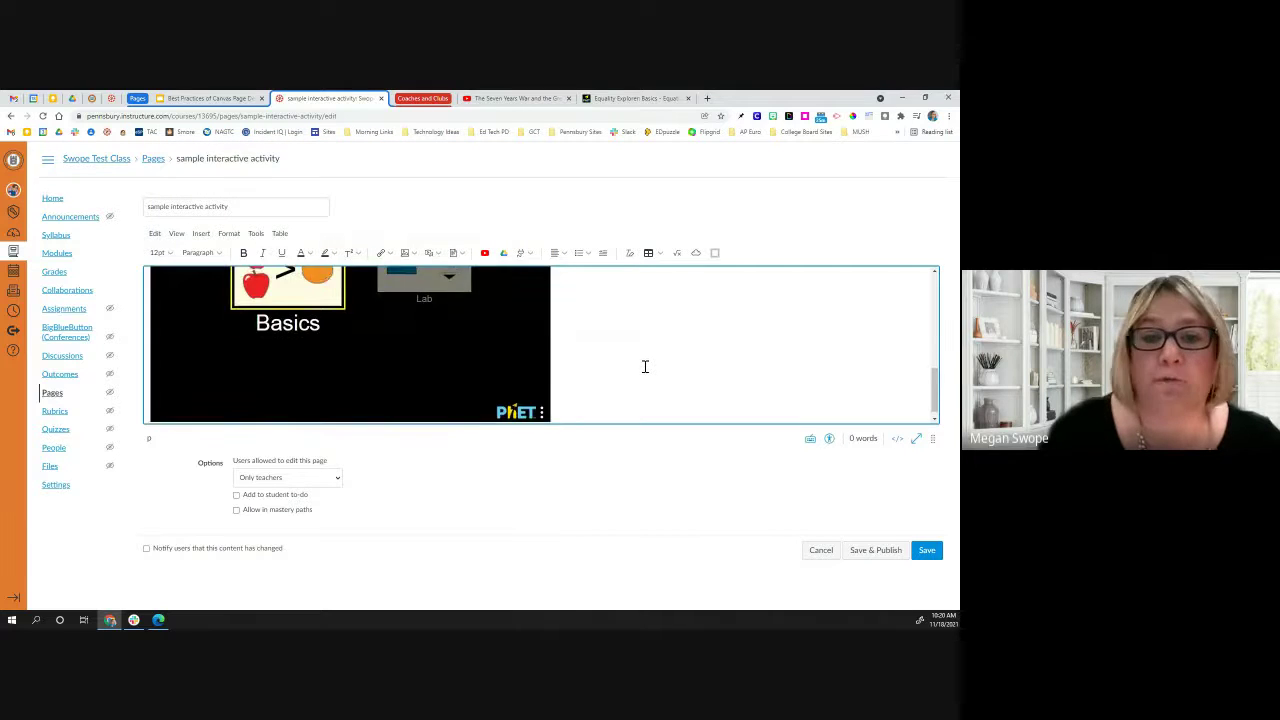
{"action": "scroll", "coordinate": [632, 370], "scroll_direction": "down", "scroll_amount": 1}
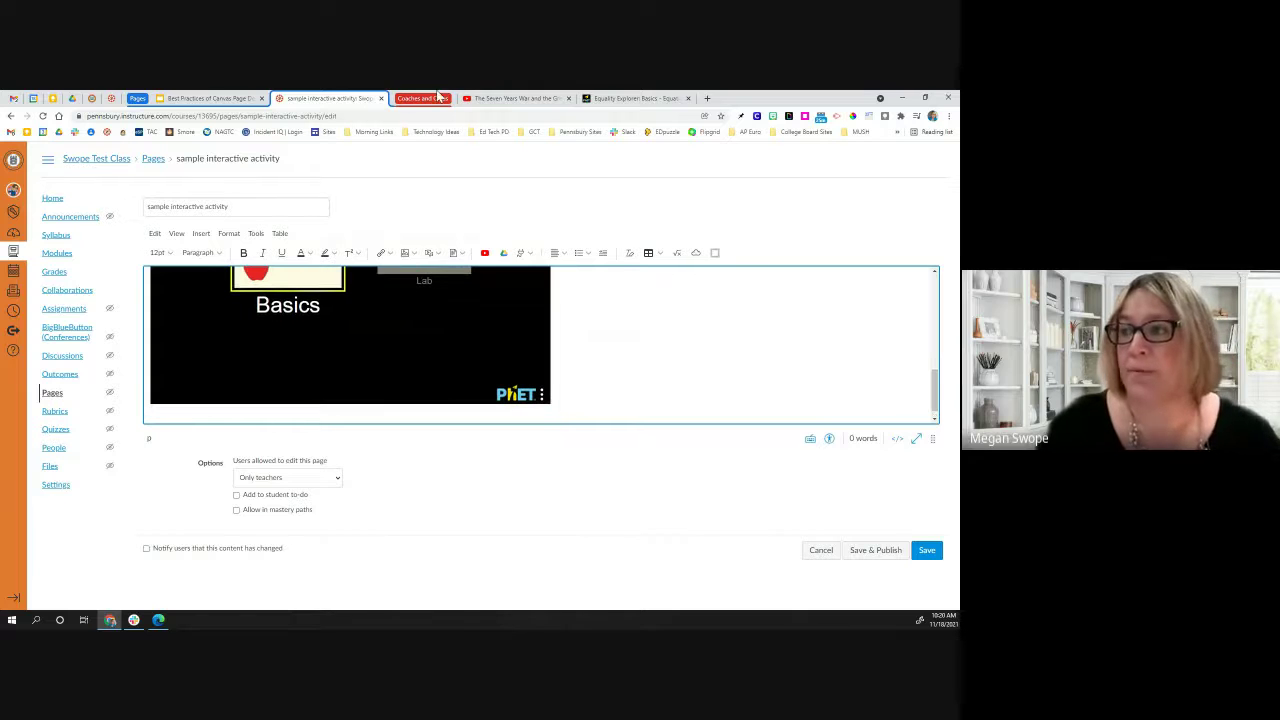
Step: Check the Creating Interactive Pages slide for the next embed source and open padlet.com in a new browser tab
{"action": "left_click", "coordinate": [253, 98]}
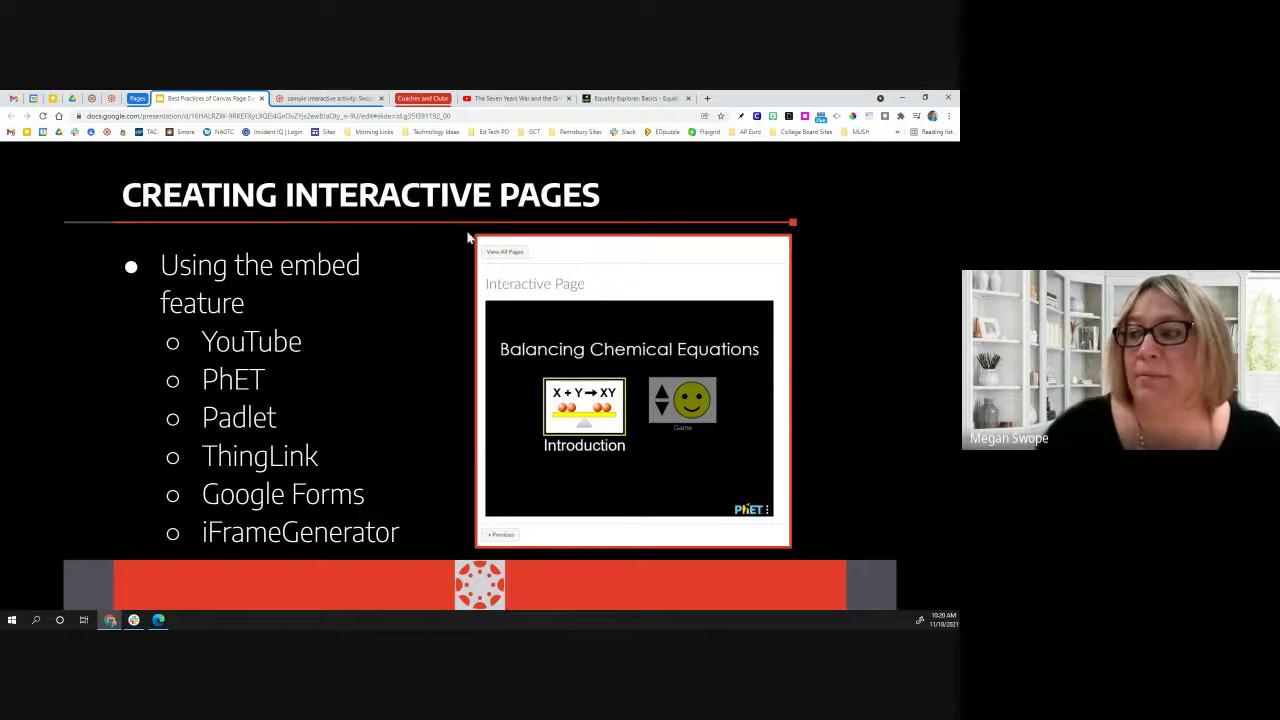
{"action": "left_click", "coordinate": [708, 98]}
{"action": "type", "text": "pad"}
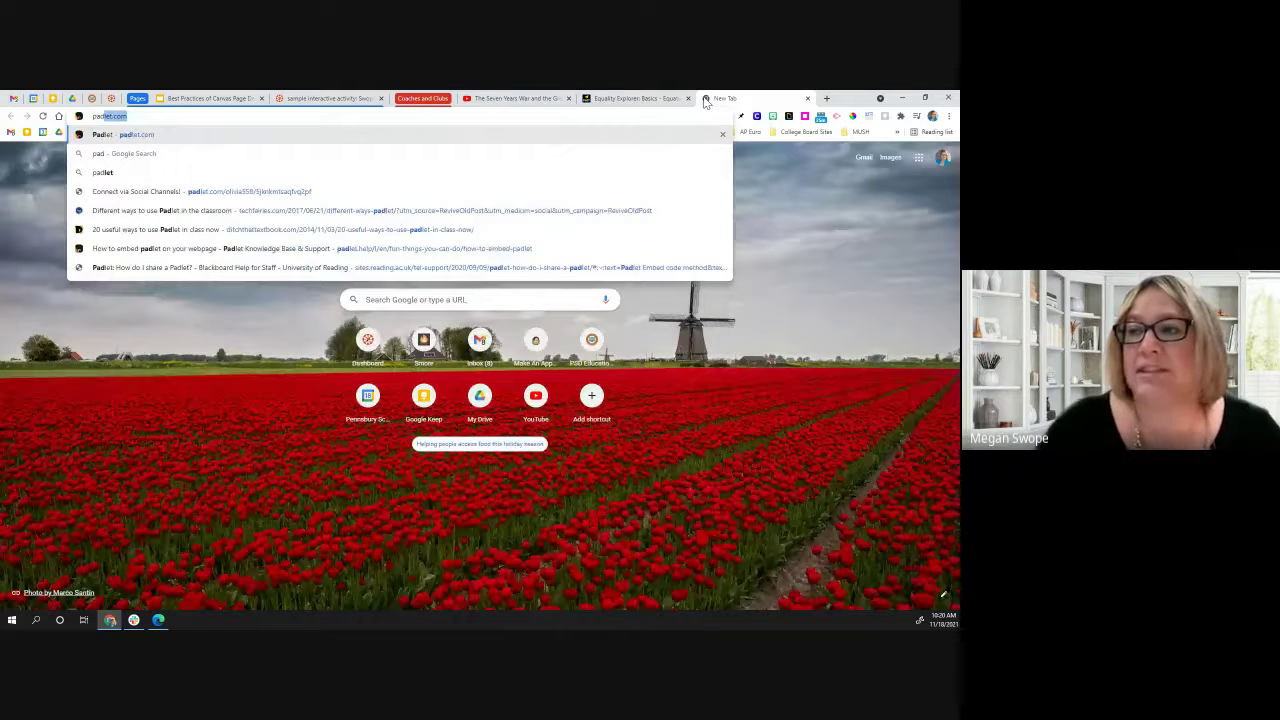
{"action": "key", "text": "Return"}
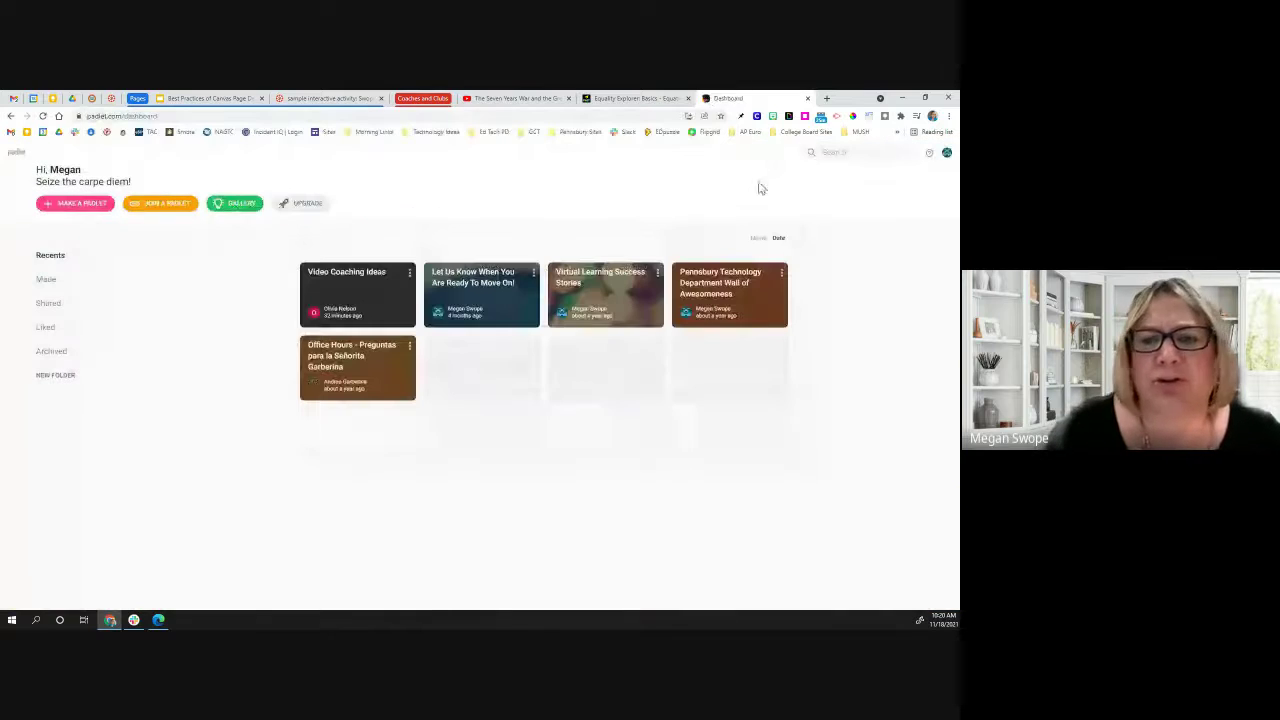
Step: Open the "Virtual Learning Success Stories" padlet and copy its full embed code for a blog or website
{"action": "left_click", "coordinate": [590, 272]}
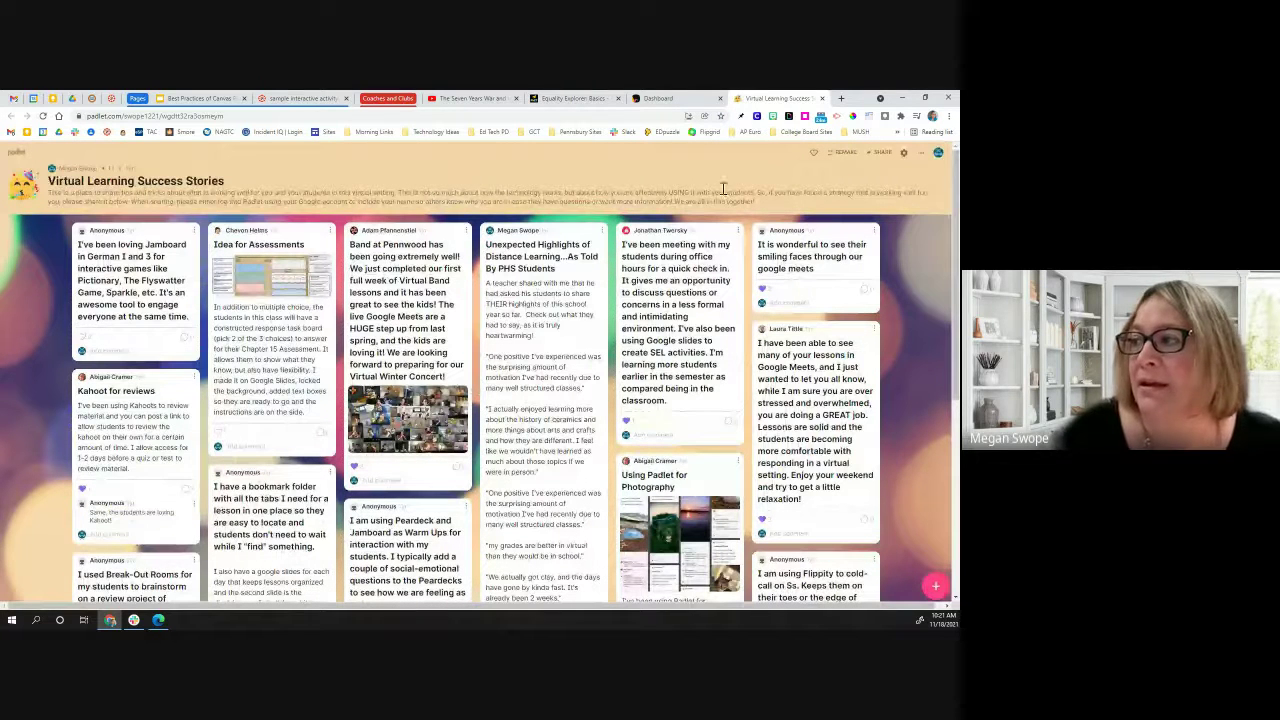
{"action": "left_click", "coordinate": [882, 156]}
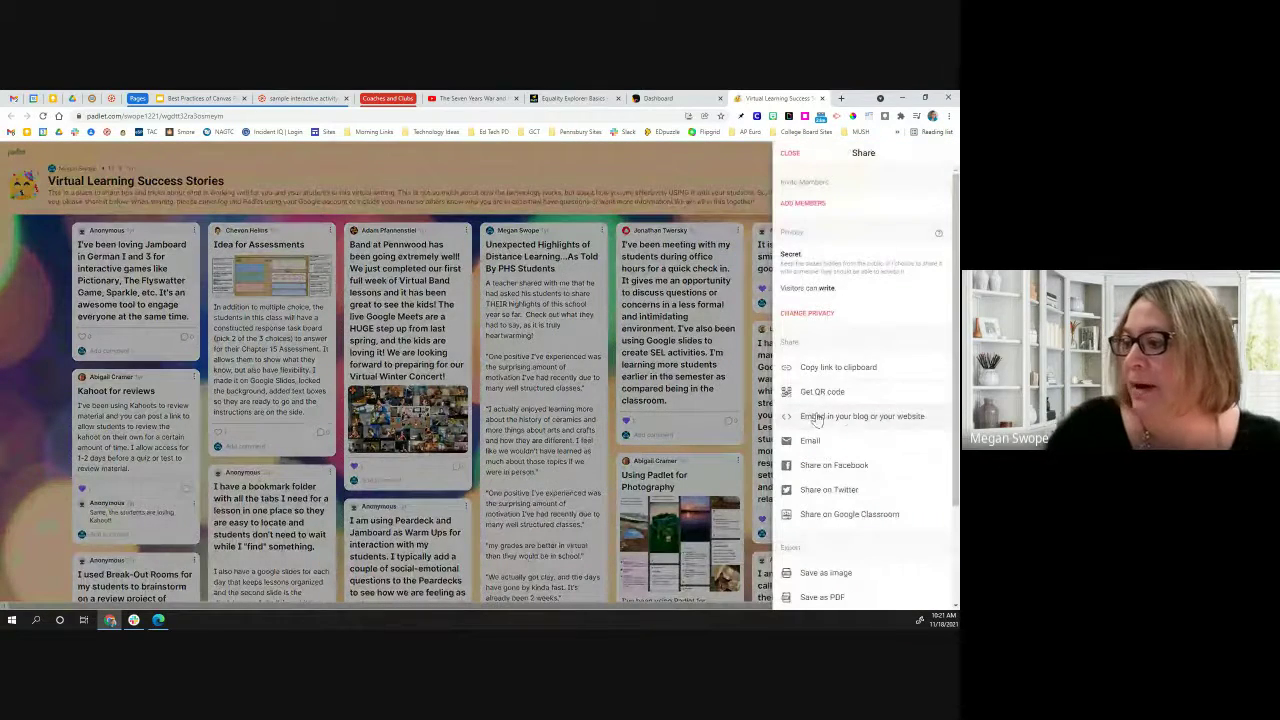
{"action": "left_click", "coordinate": [829, 418]}
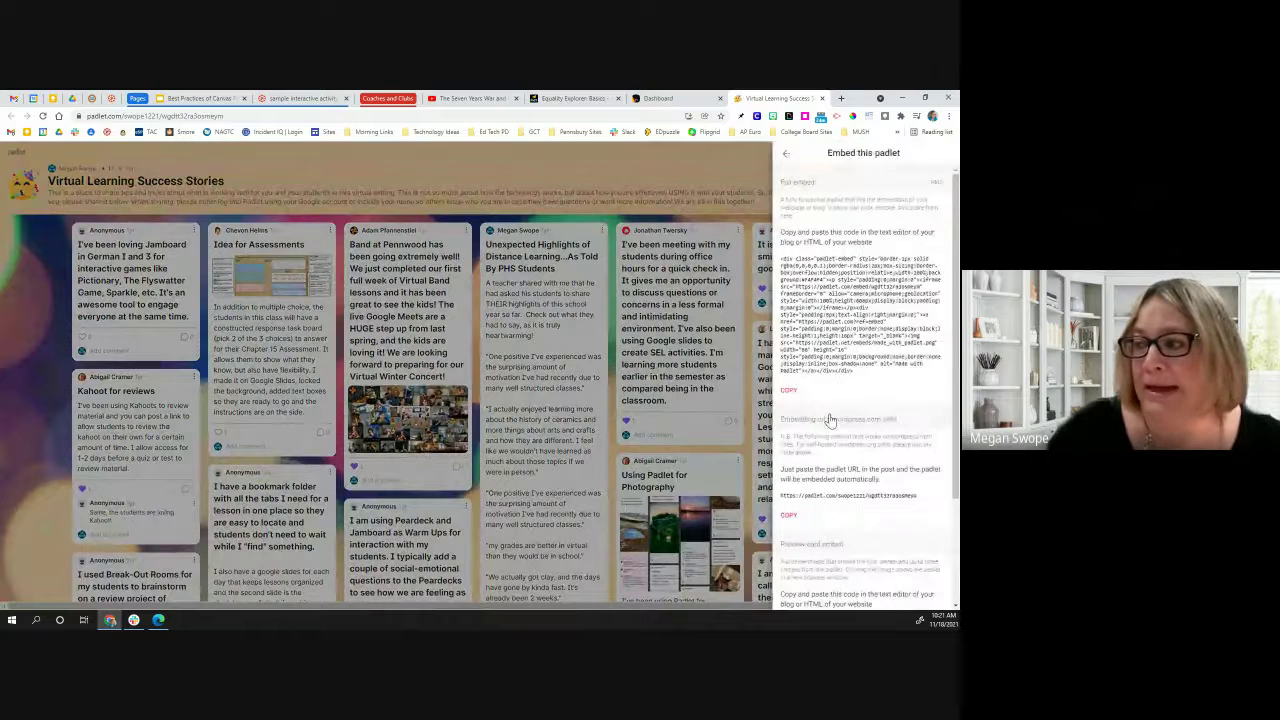
{"action": "left_click", "coordinate": [787, 393]}
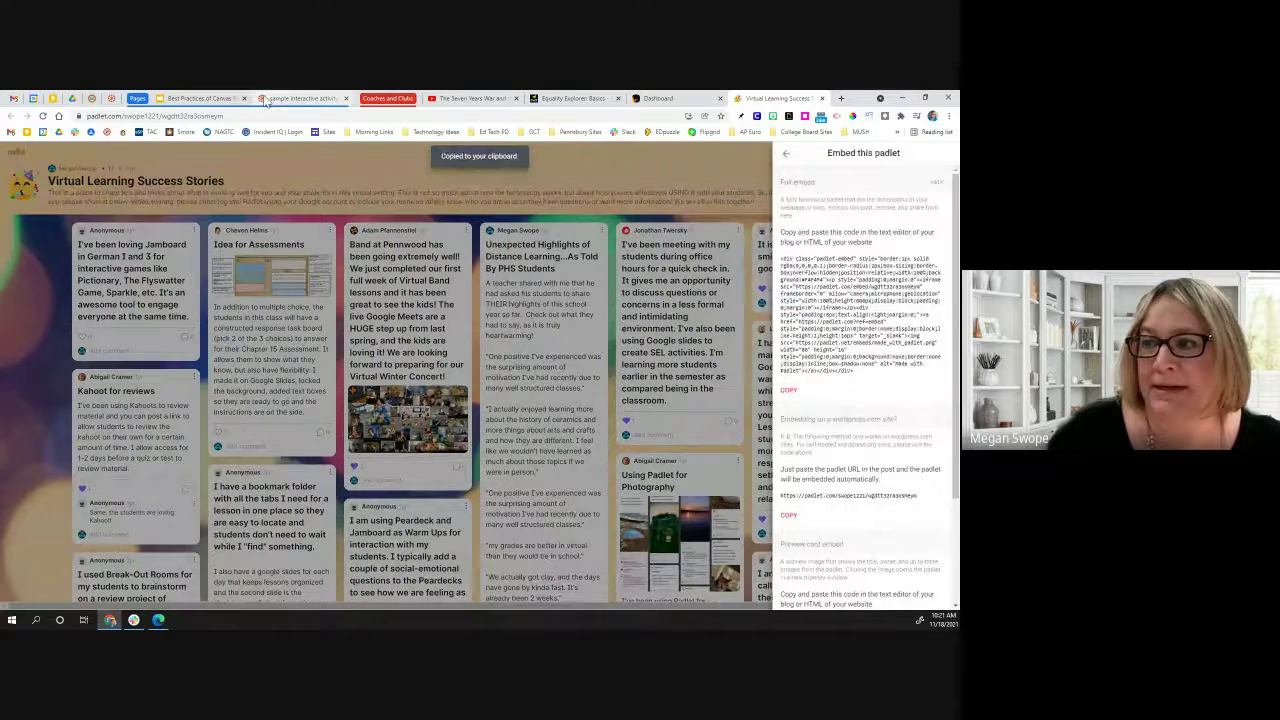
Step: Embed the copied padlet code below the PhET simulation in the sample interactive activity page in Canvas and review the embedded content
{"action": "left_click", "coordinate": [300, 98]}
{"action": "left_click", "coordinate": [696, 253]}
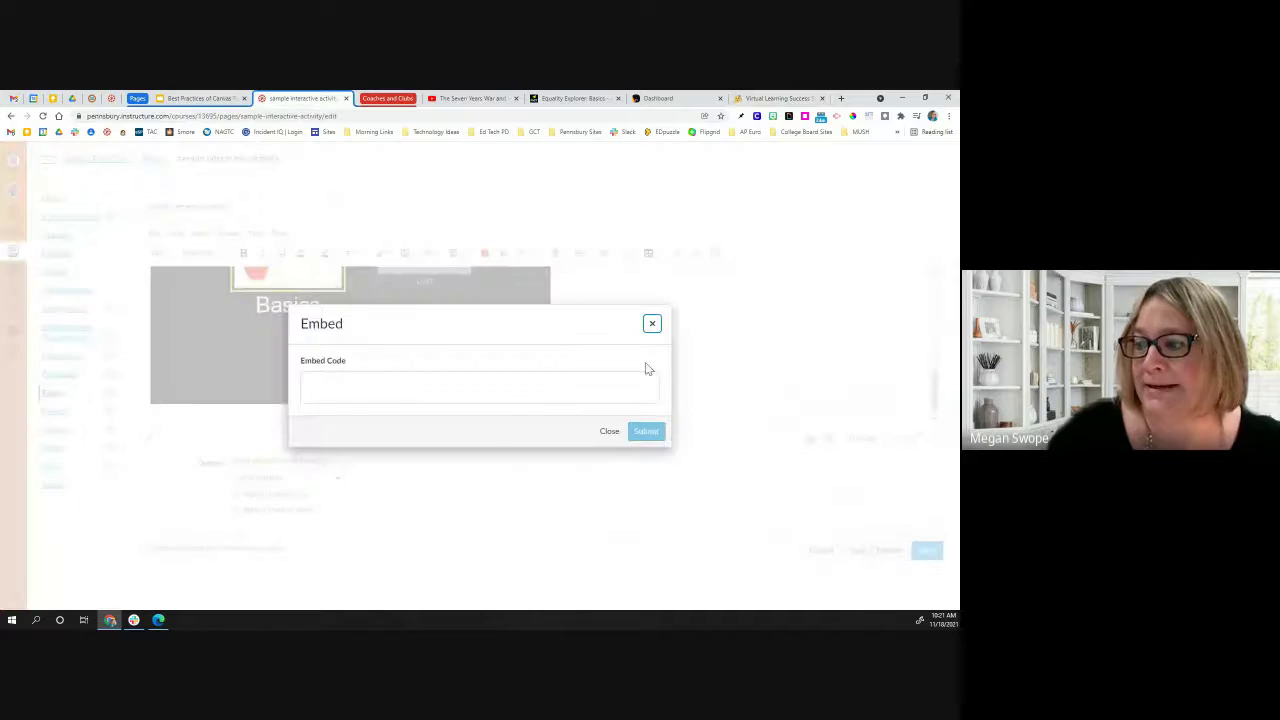
{"action": "left_click", "coordinate": [394, 392]}
{"action": "right_click", "coordinate": [399, 387]}
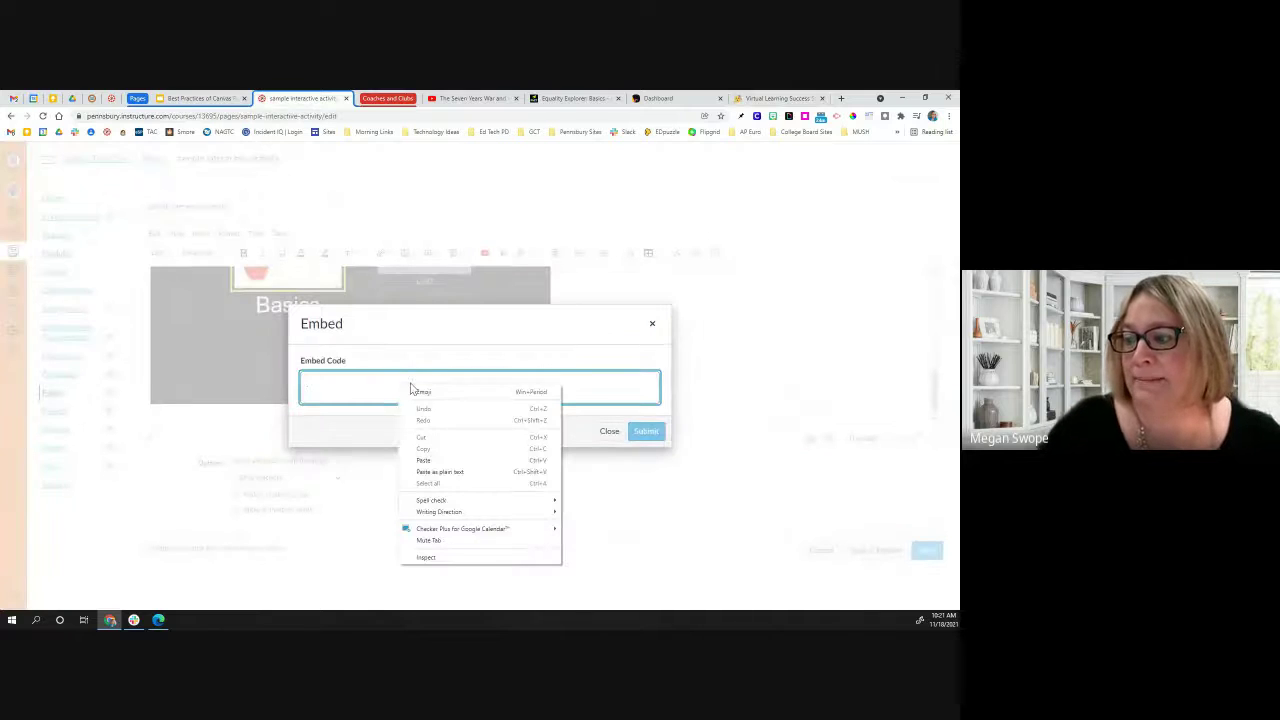
{"action": "left_click", "coordinate": [445, 459]}
{"action": "left_click", "coordinate": [646, 431]}
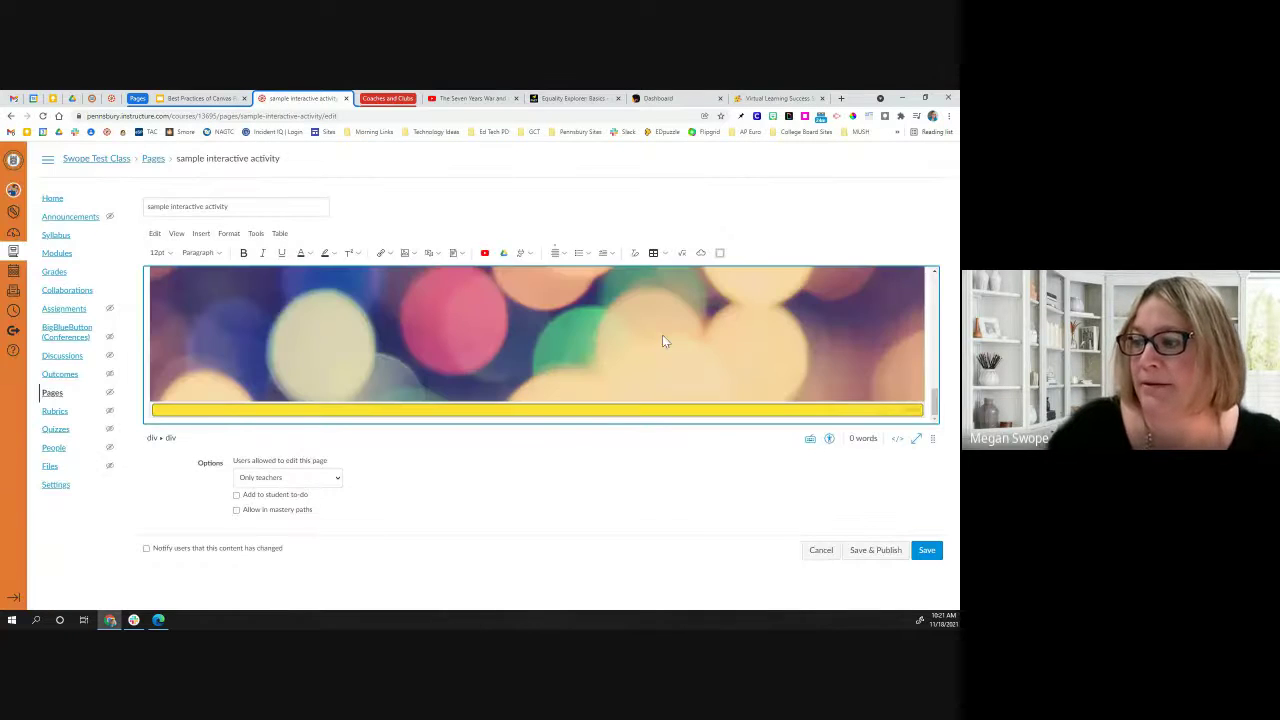
{"action": "scroll", "coordinate": [664, 343], "scroll_direction": "up", "scroll_amount": 3}
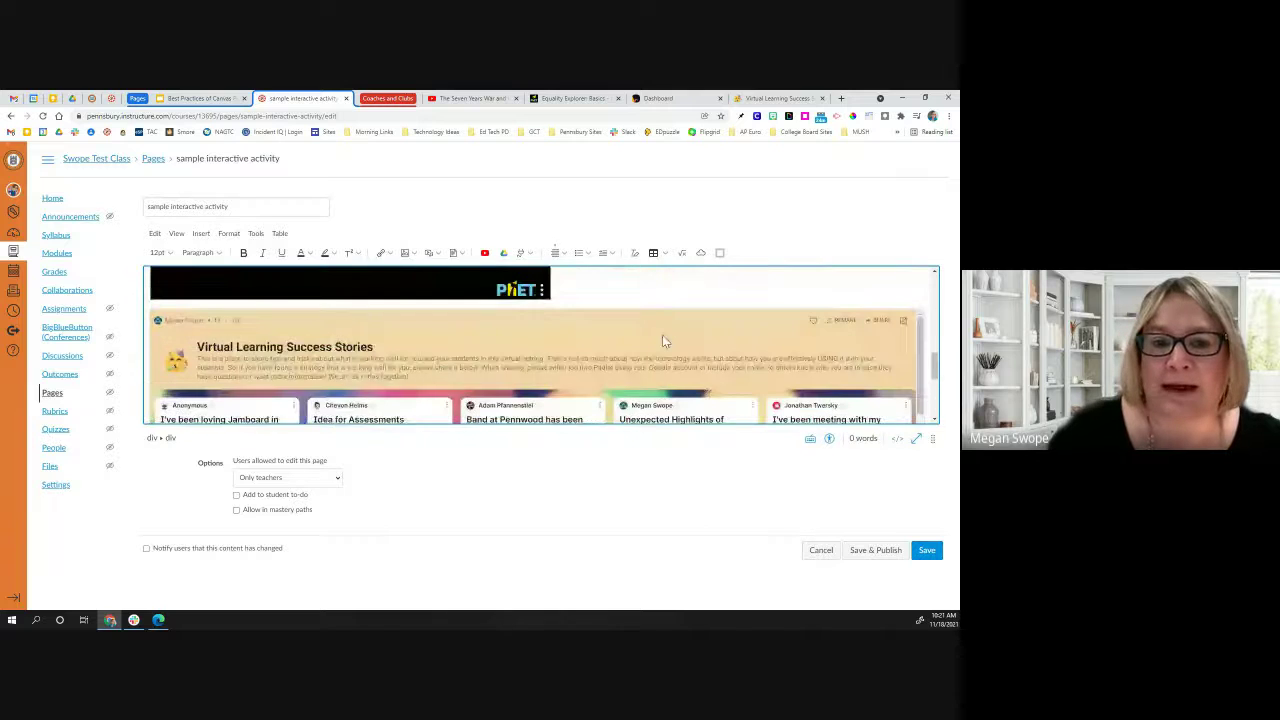
{"action": "scroll", "coordinate": [664, 336], "scroll_direction": "up", "scroll_amount": 5}
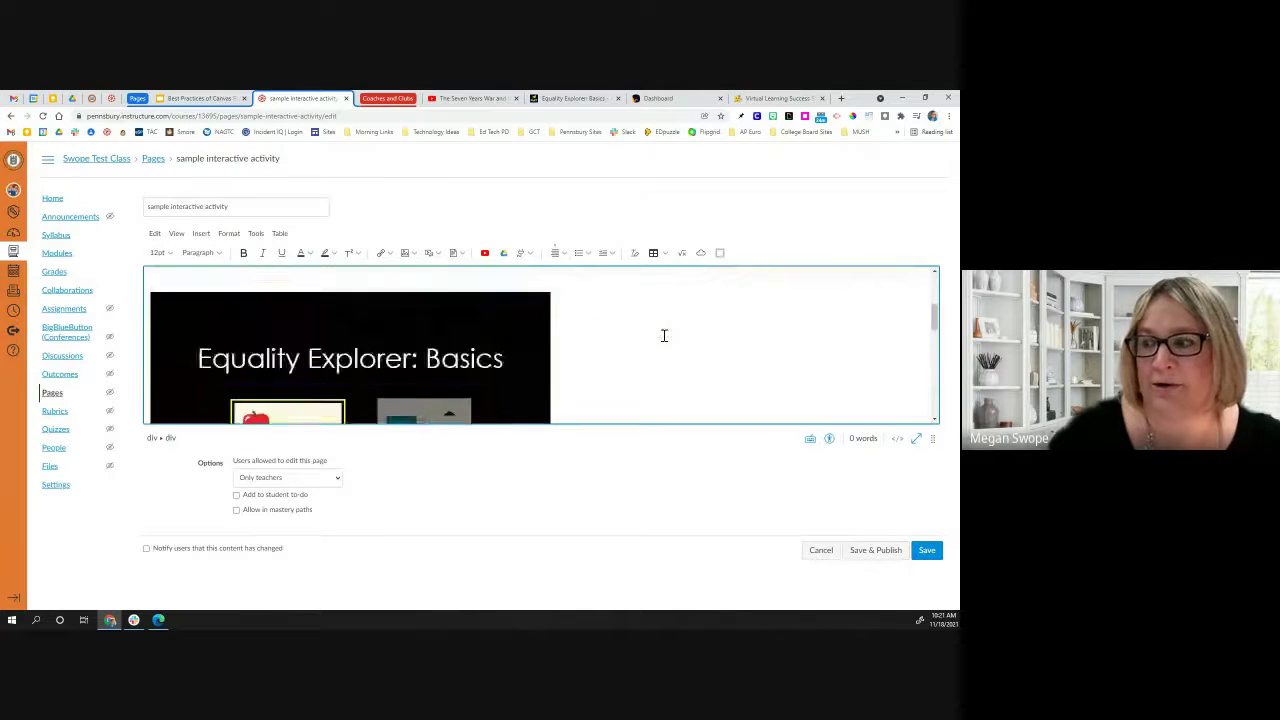
Step: Revisit the Creating Interactive Pages slide and open forms.google.com in a new browser tab
{"action": "left_click", "coordinate": [200, 98]}
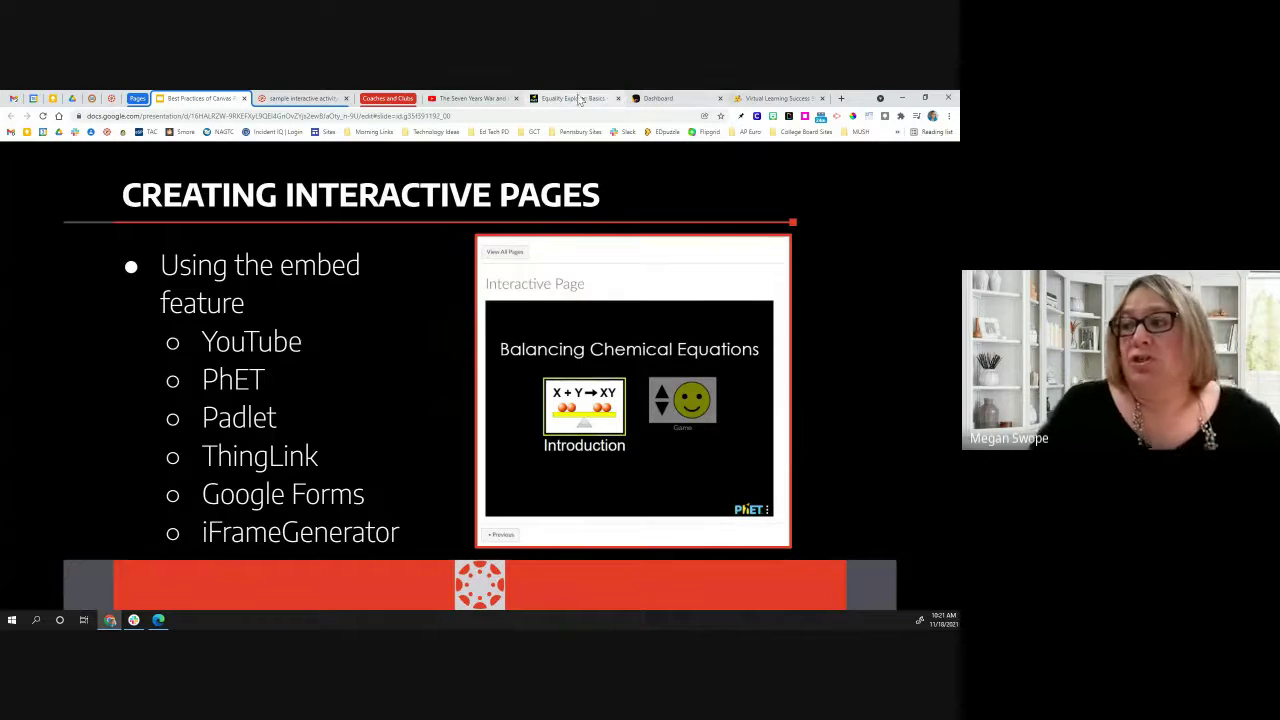
{"action": "left_click", "coordinate": [841, 98]}
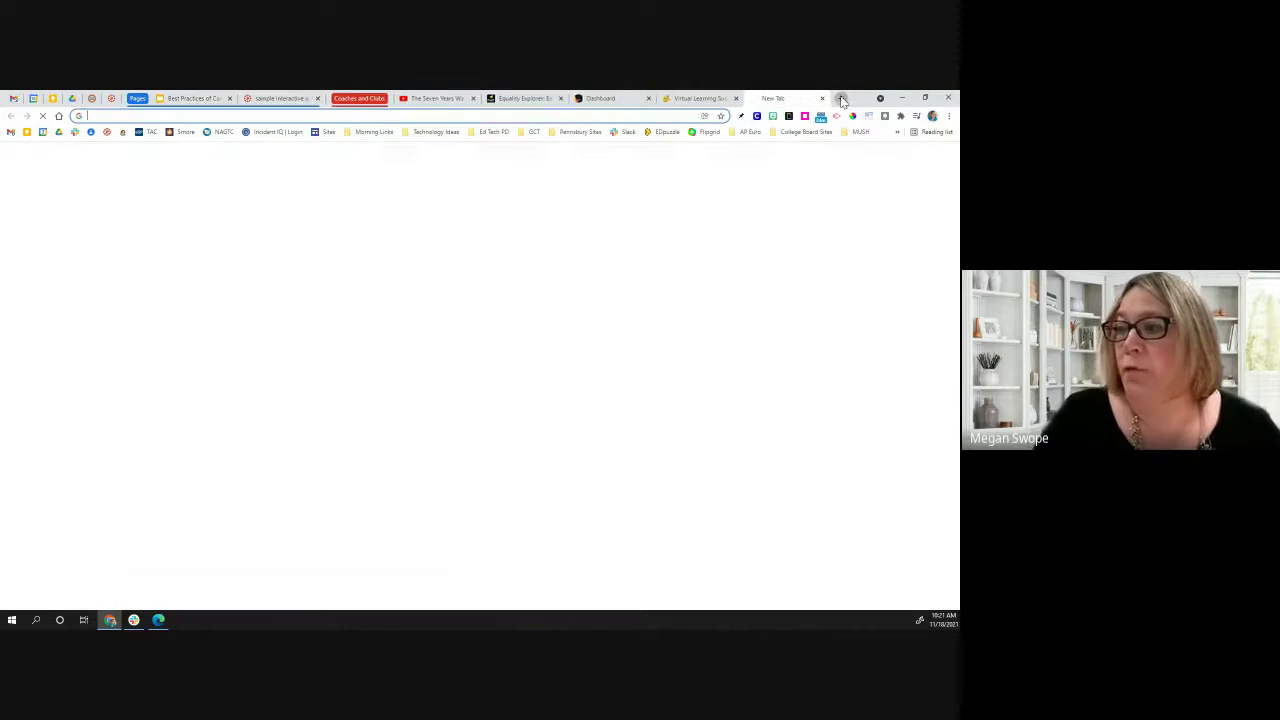
{"action": "type", "text": "fo"}
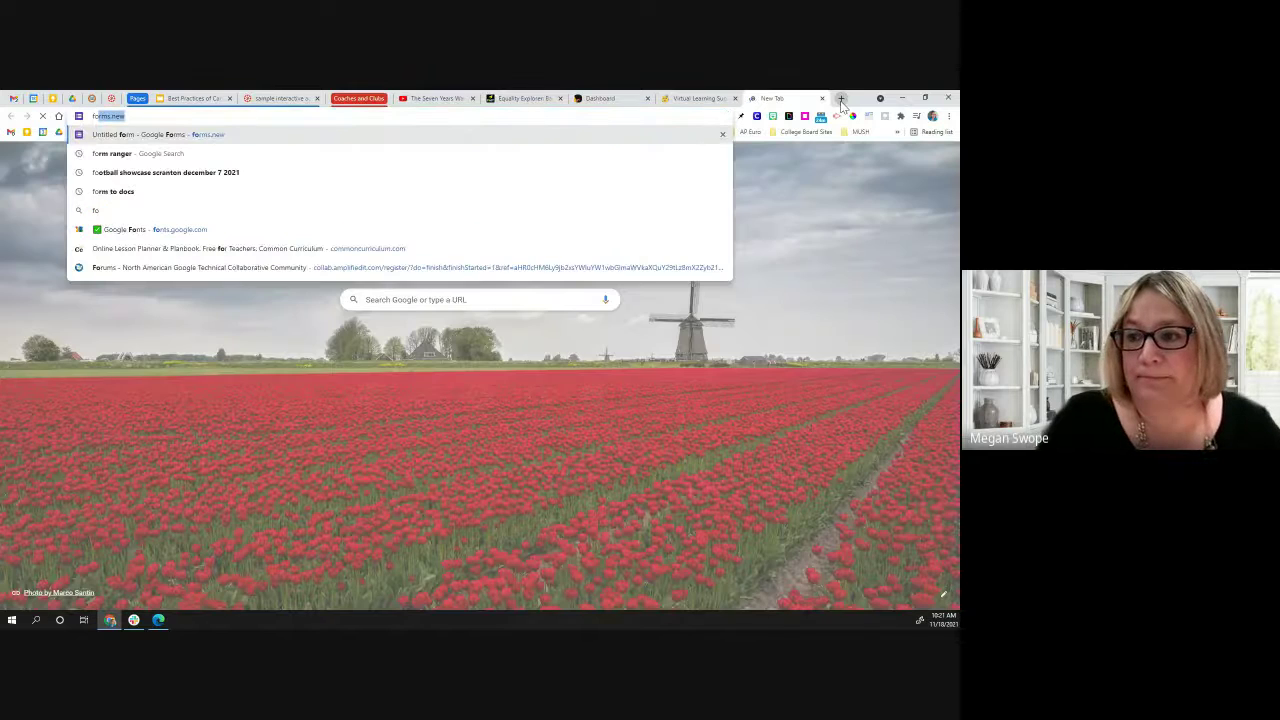
{"action": "type", "text": "rms.go"}
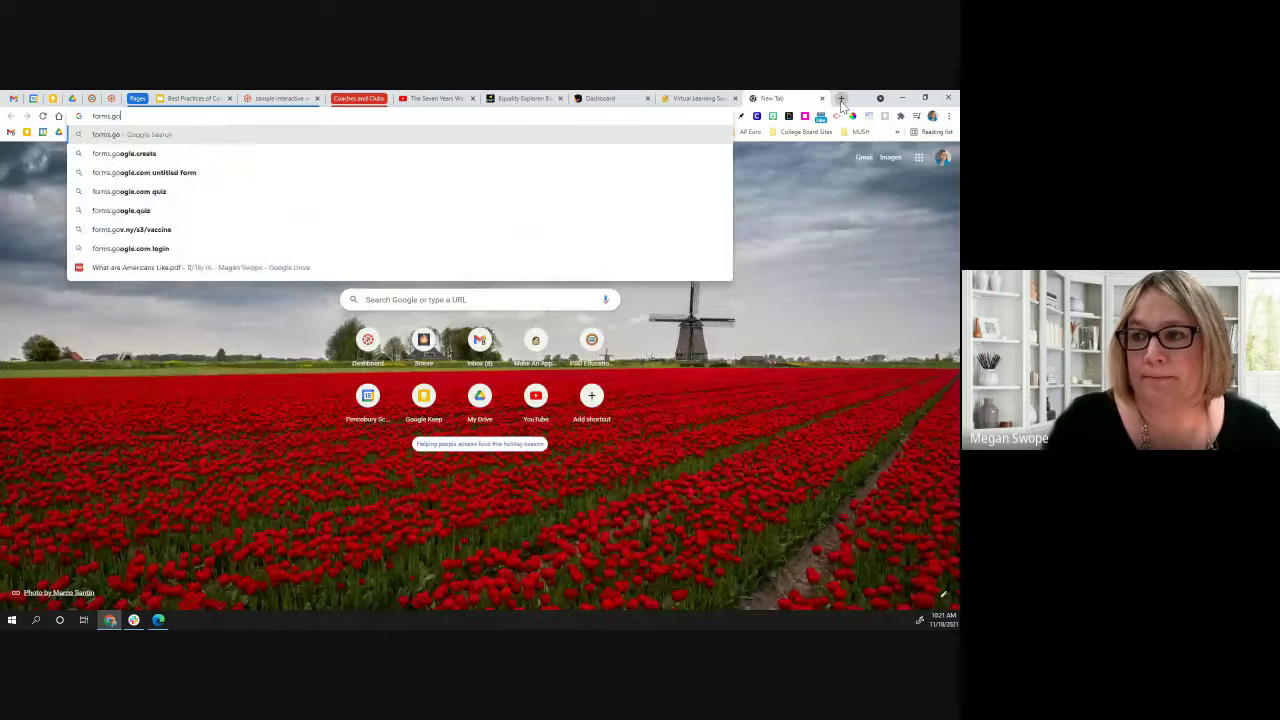
{"action": "type", "text": "ogle.com"}
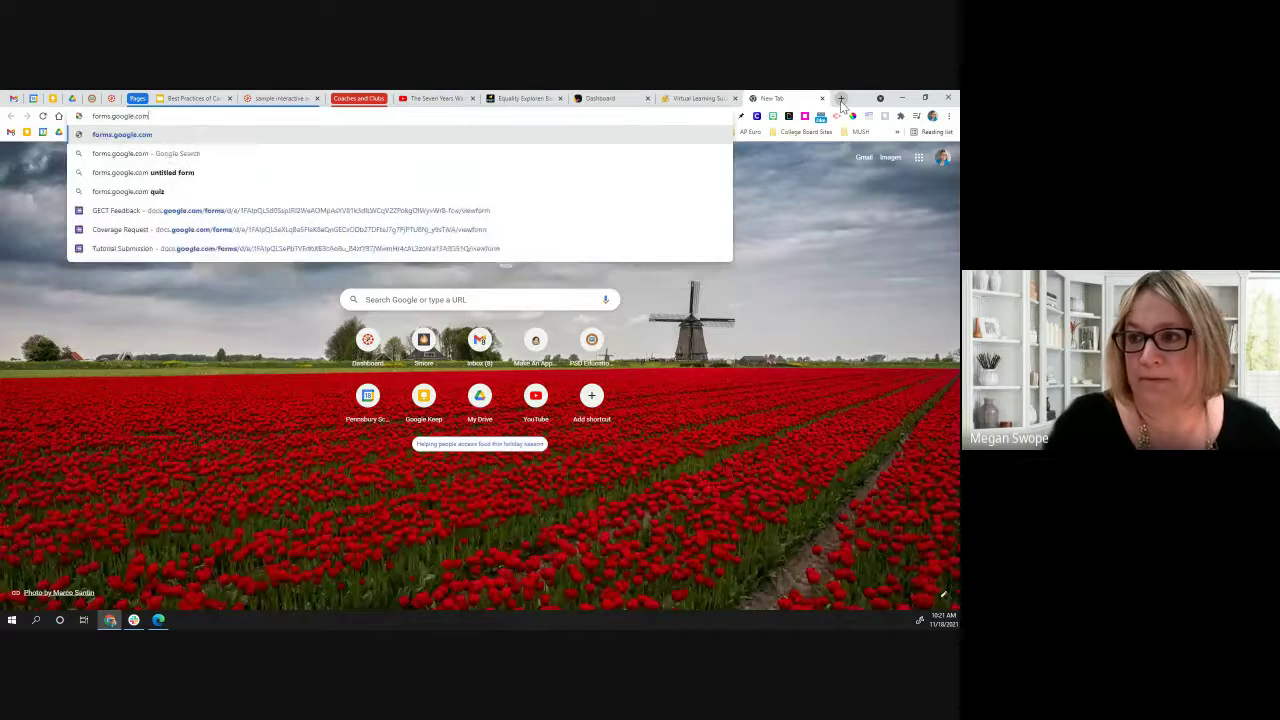
{"action": "key", "text": "Return"}
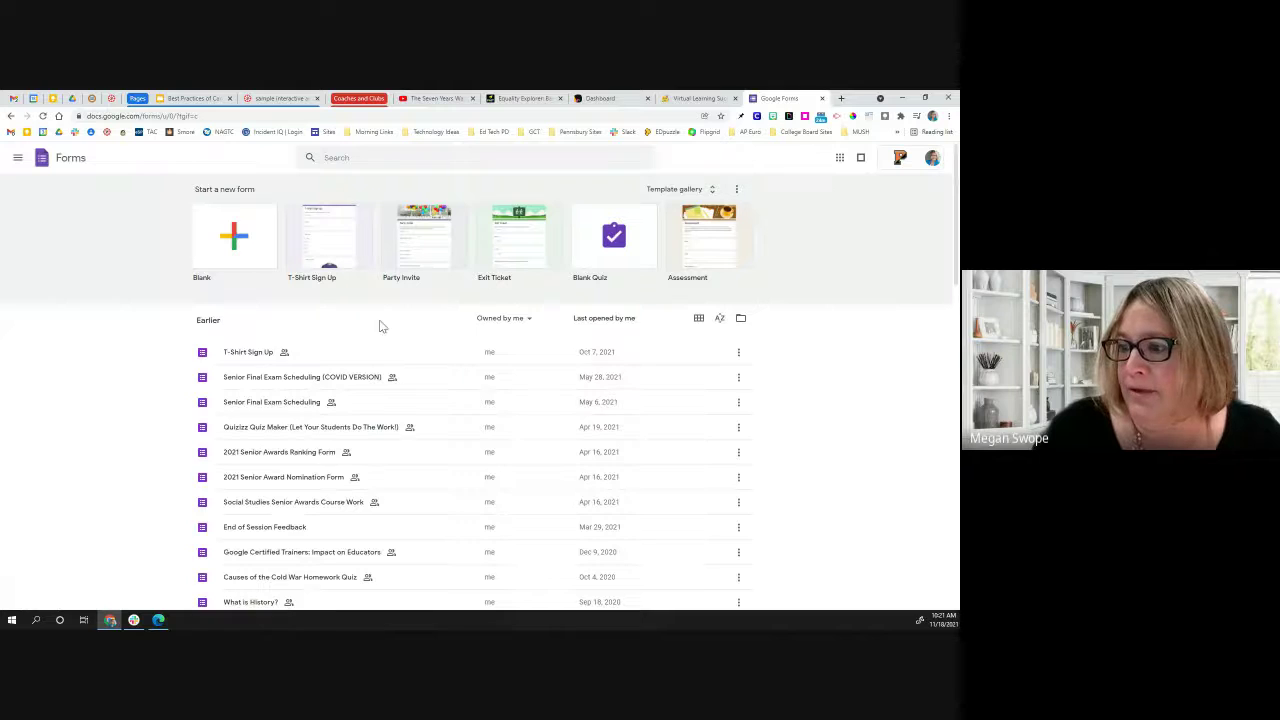
Step: Open the "T-Shirt Sign Up" form and copy its embed HTML from the send options
{"action": "left_click", "coordinate": [250, 352]}
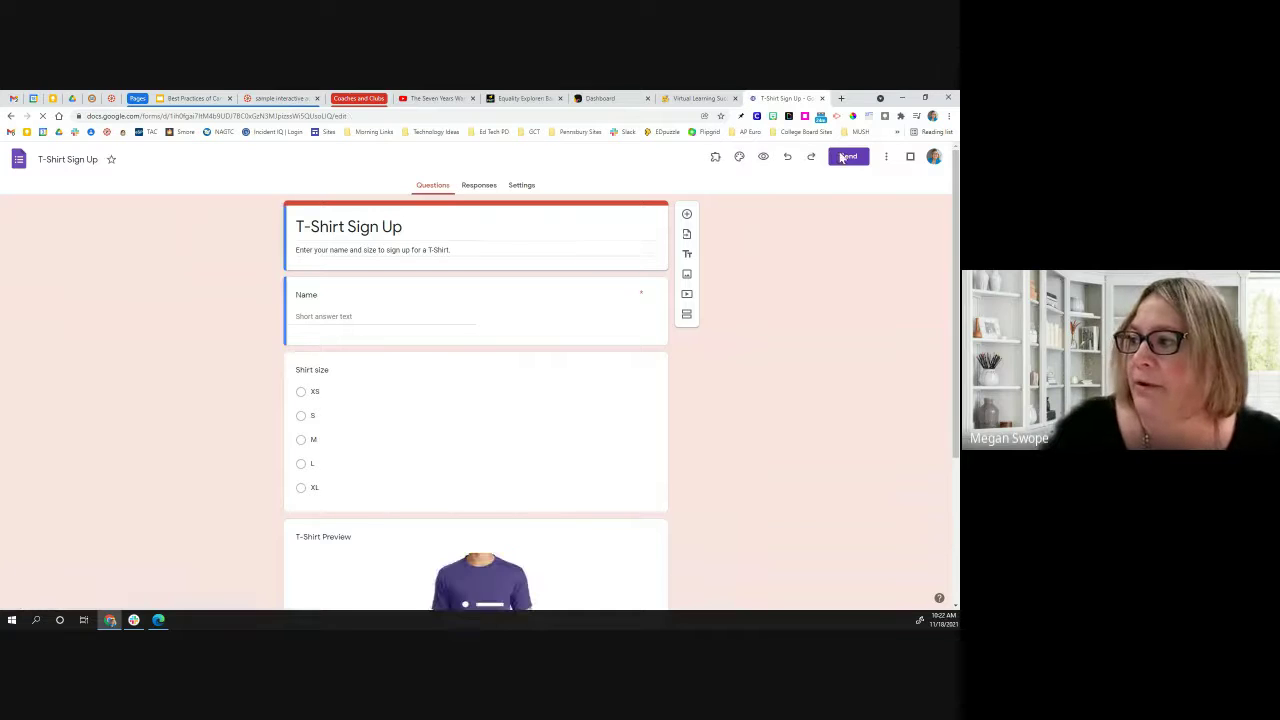
{"action": "left_click", "coordinate": [853, 158]}
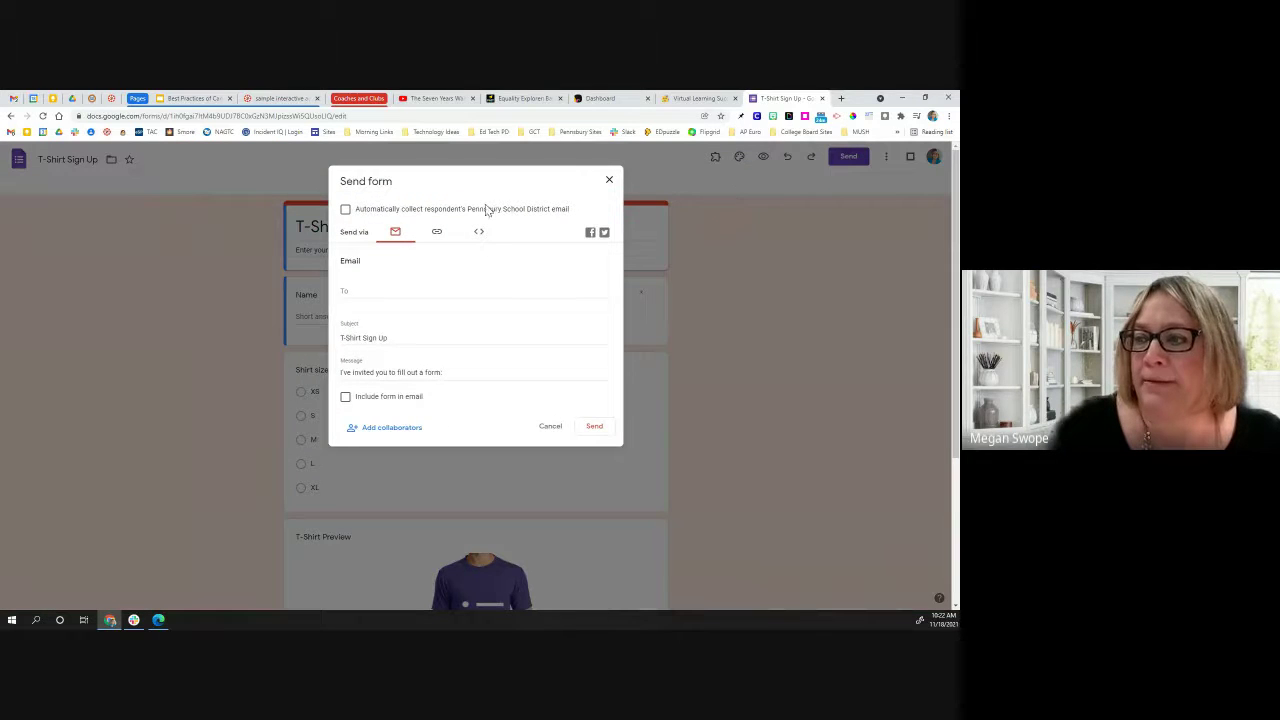
{"action": "left_click", "coordinate": [479, 234]}
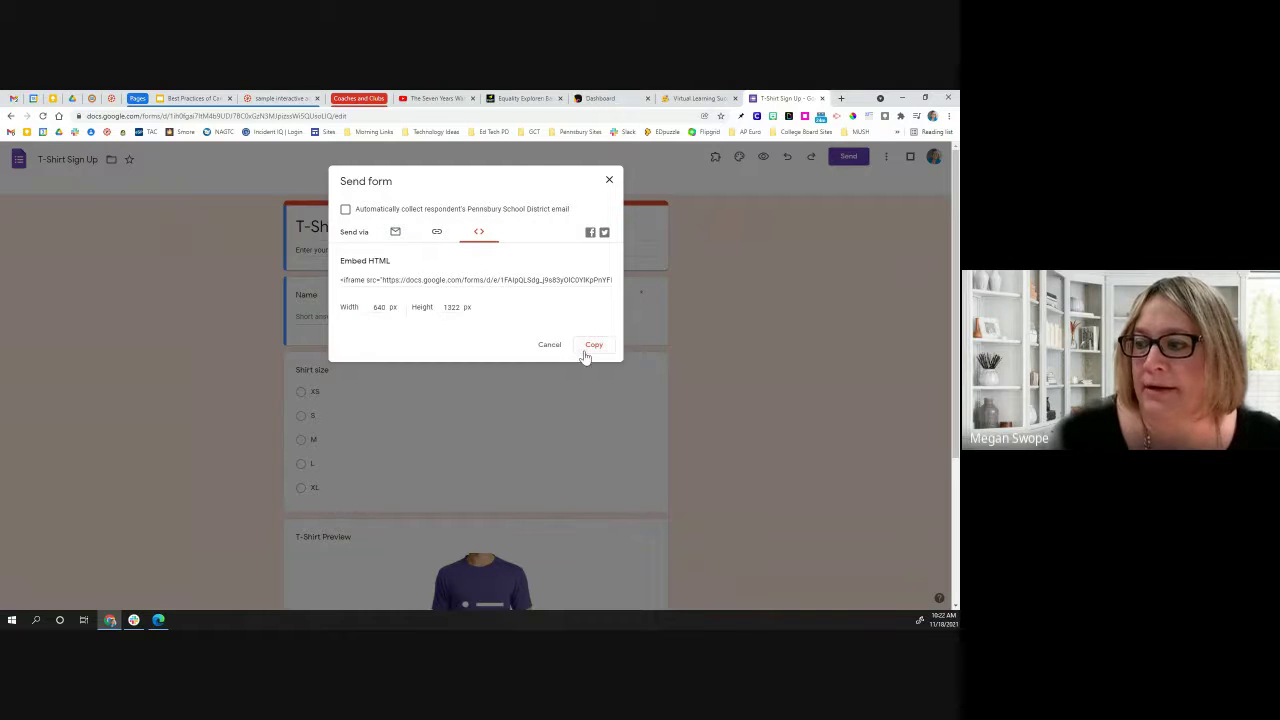
{"action": "left_click", "coordinate": [588, 350]}
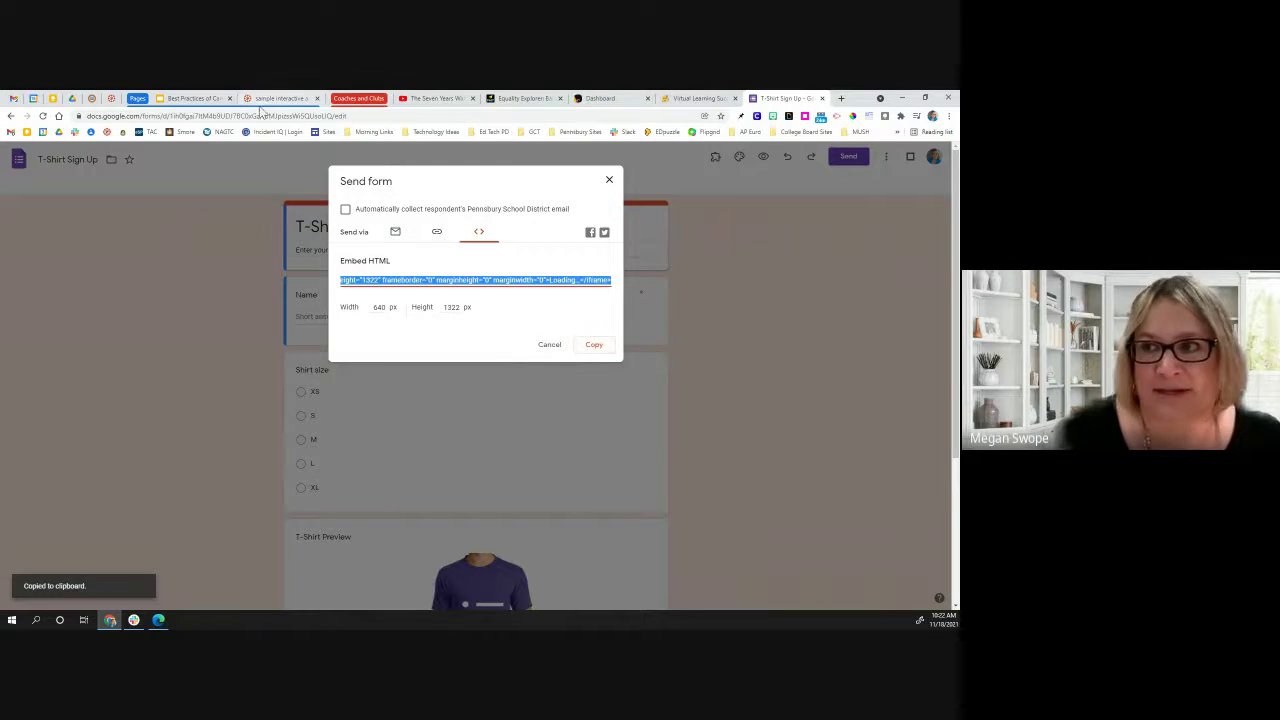
Step: Embed the copied T-Shirt Sign Up form code in the sample interactive activity page in Canvas and review the embedded form
{"action": "left_click", "coordinate": [285, 98]}
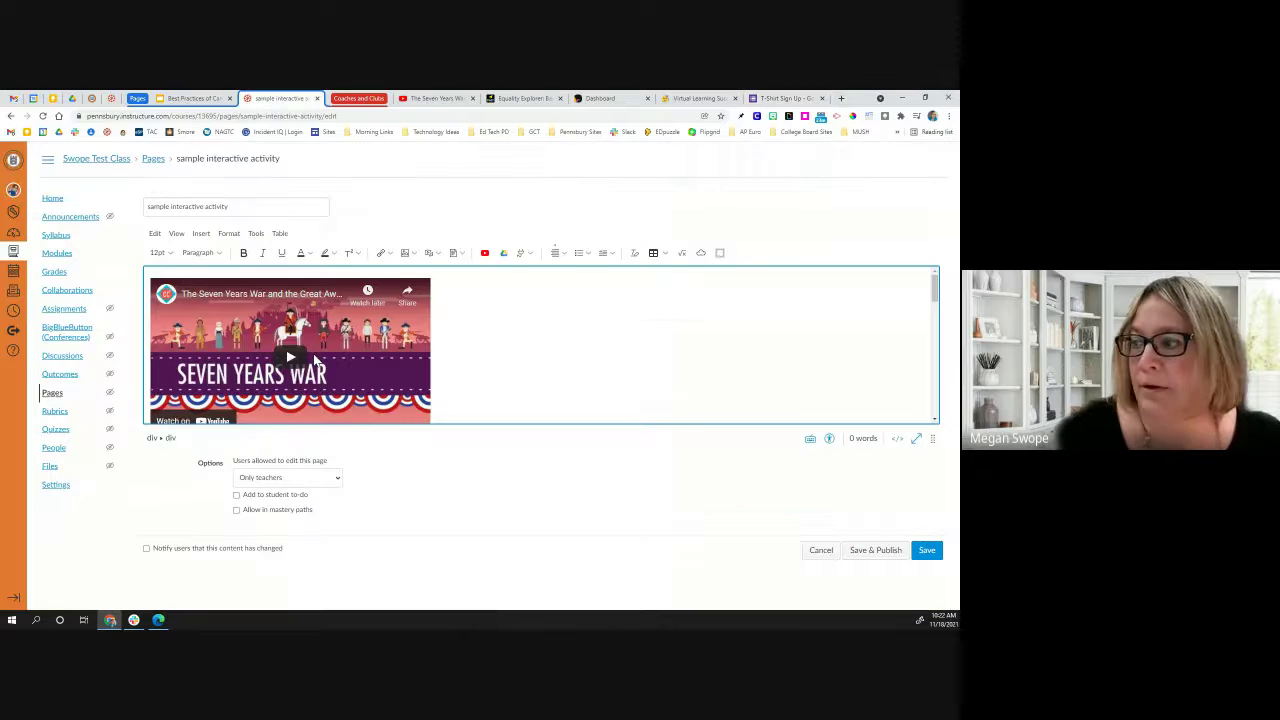
{"action": "left_click", "coordinate": [701, 252]}
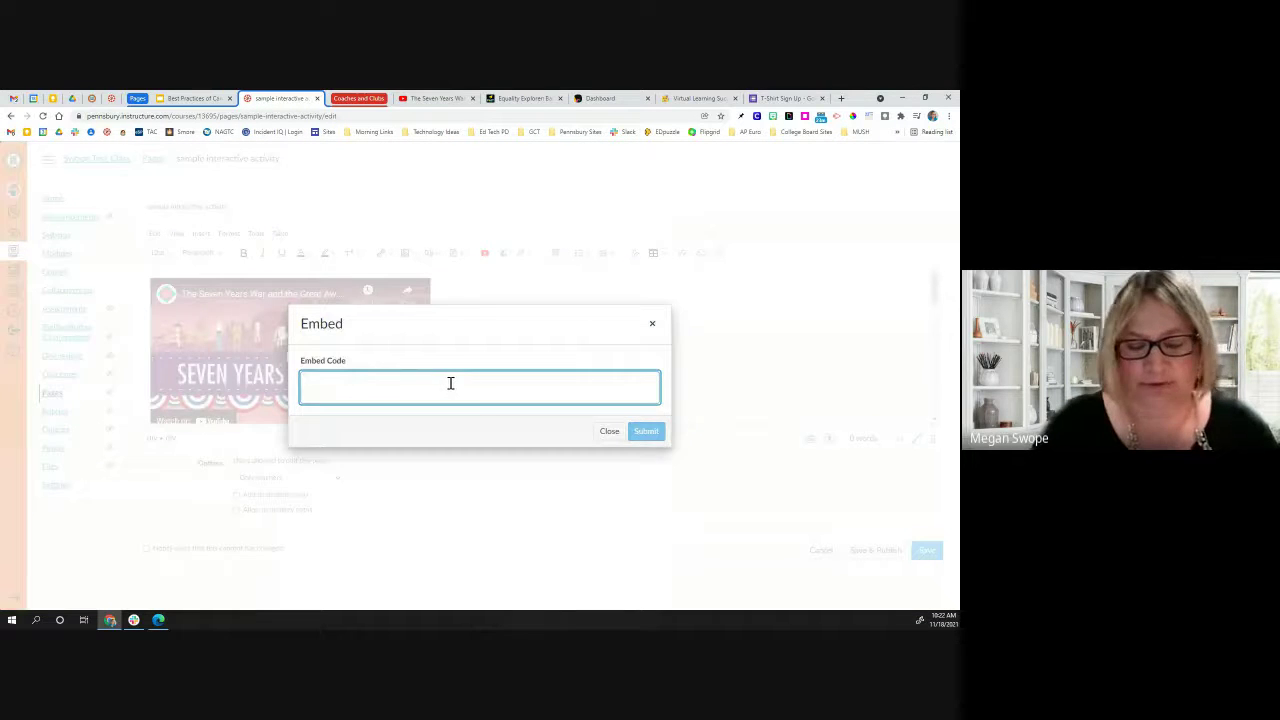
{"action": "key", "text": "ctrl+v"}
{"action": "left_click", "coordinate": [646, 431]}
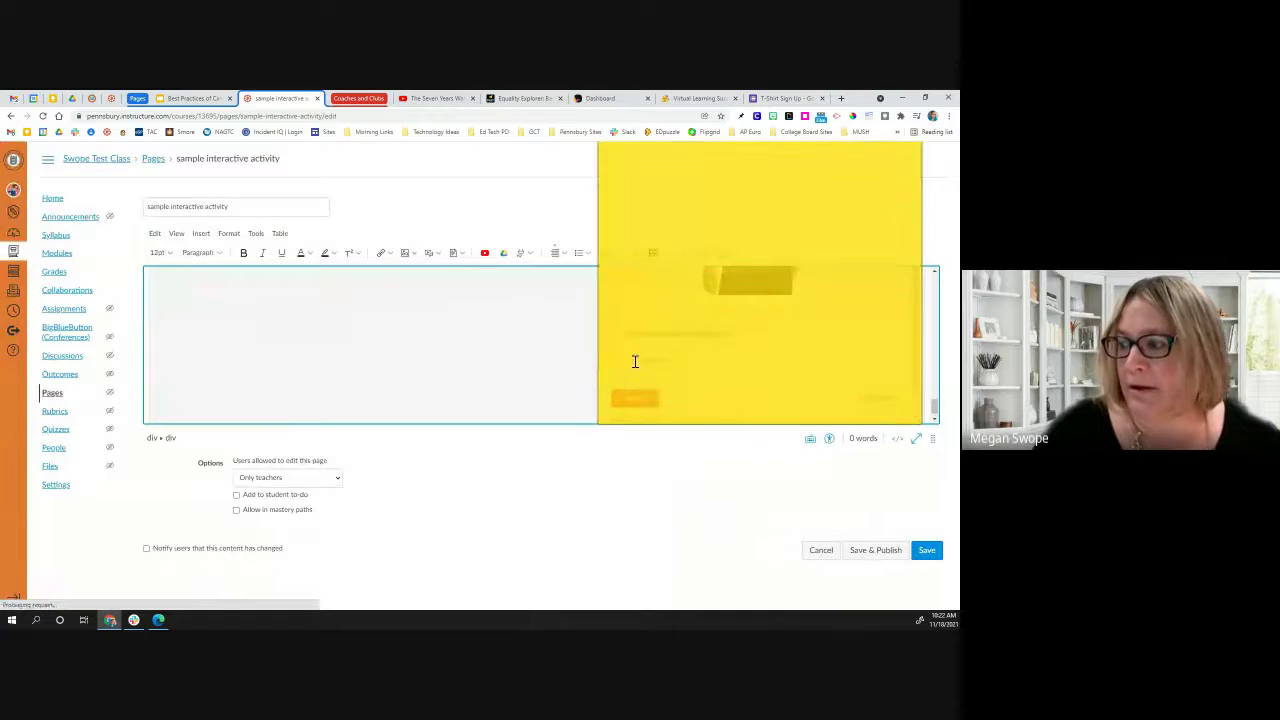
{"action": "scroll", "coordinate": [660, 368], "scroll_direction": "up", "scroll_amount": 5}
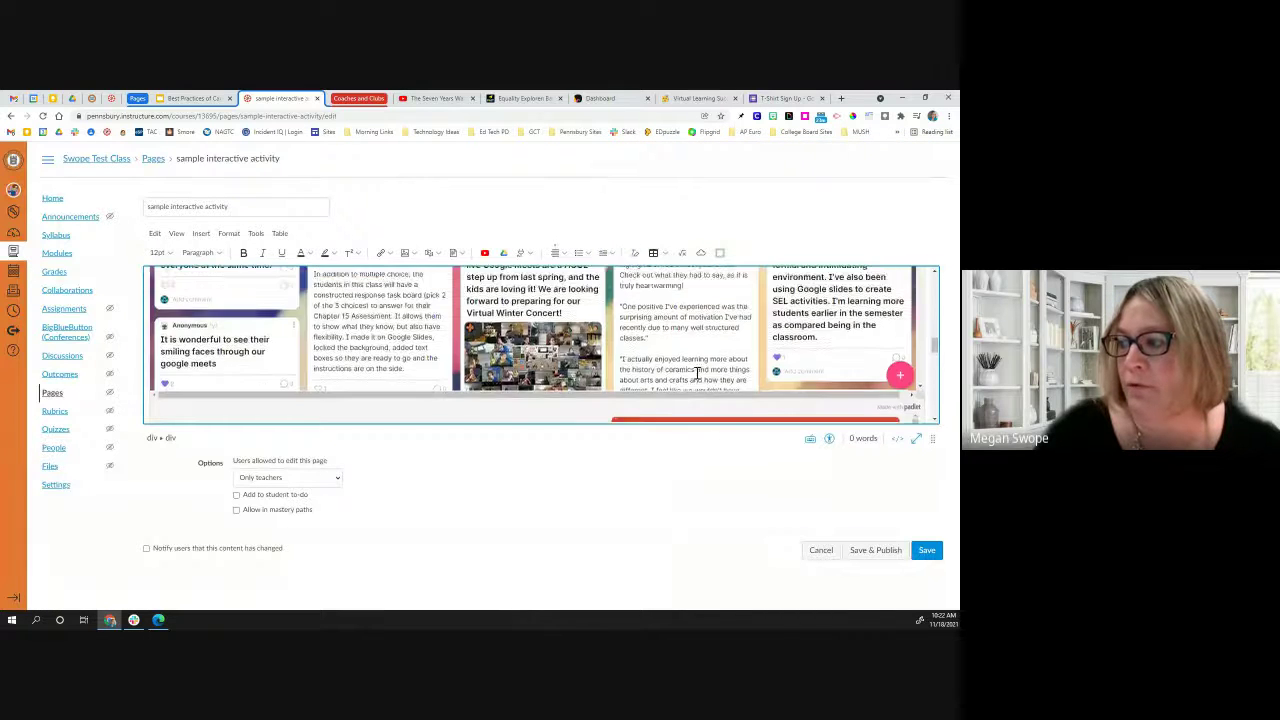
{"action": "scroll", "coordinate": [697, 372], "scroll_direction": "down", "scroll_amount": 5}
{"action": "scroll", "coordinate": [695, 370], "scroll_direction": "up", "scroll_amount": 2}
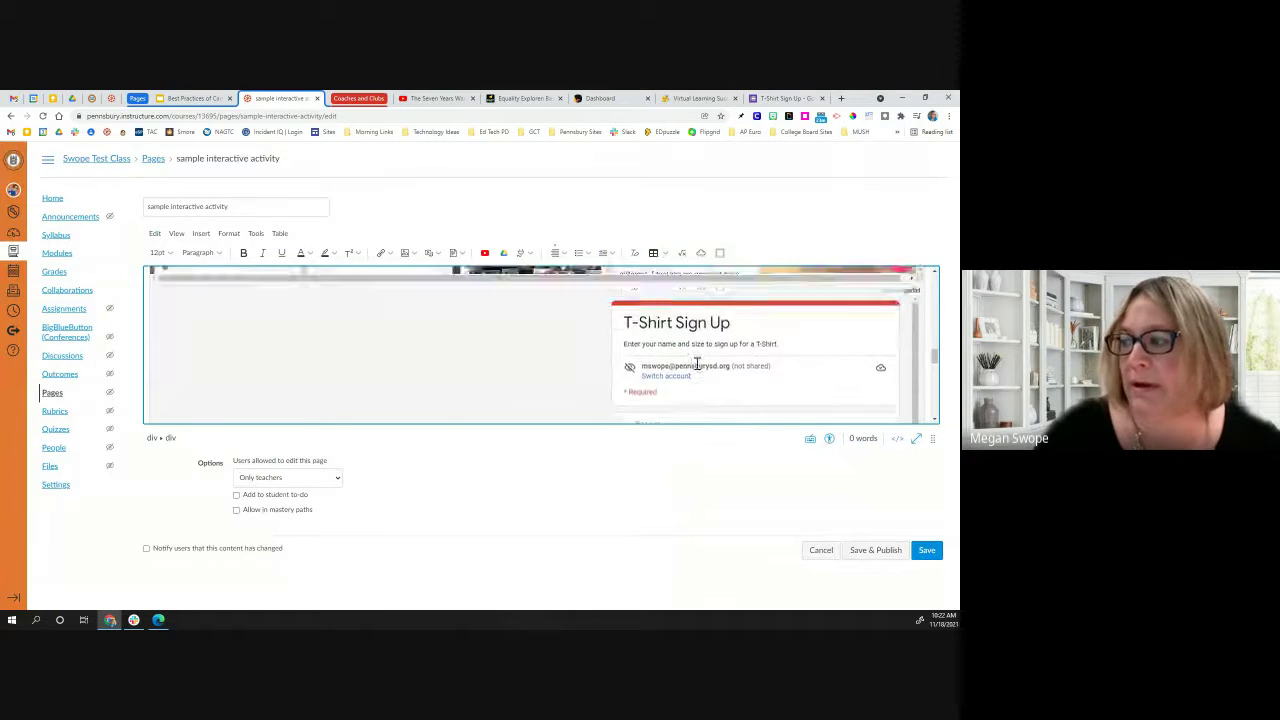
Step: Delete the embedded Seven Years War YouTube video above the Equality Explorer simulation
{"action": "scroll", "coordinate": [697, 363], "scroll_direction": "up", "scroll_amount": 6}
{"action": "scroll", "coordinate": [737, 400], "scroll_direction": "up", "scroll_amount": 3}
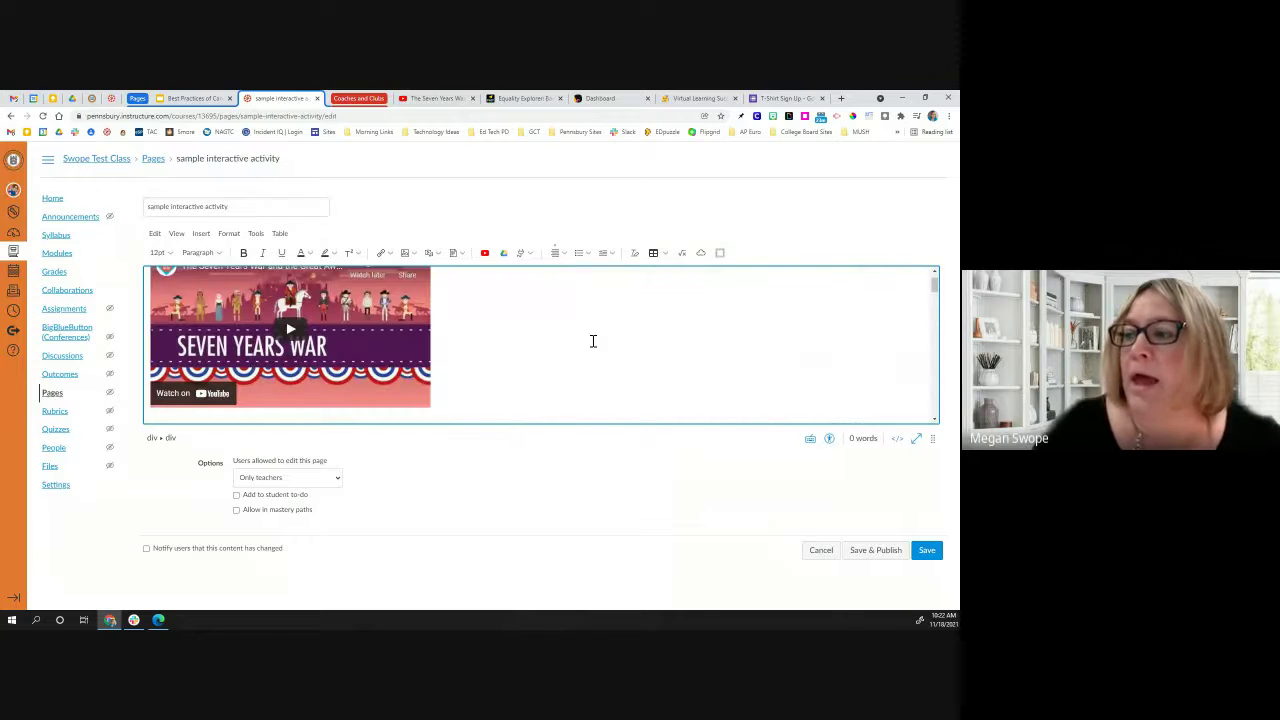
{"action": "scroll", "coordinate": [489, 340], "scroll_direction": "up", "scroll_amount": 1}
{"action": "left_click", "coordinate": [489, 339]}
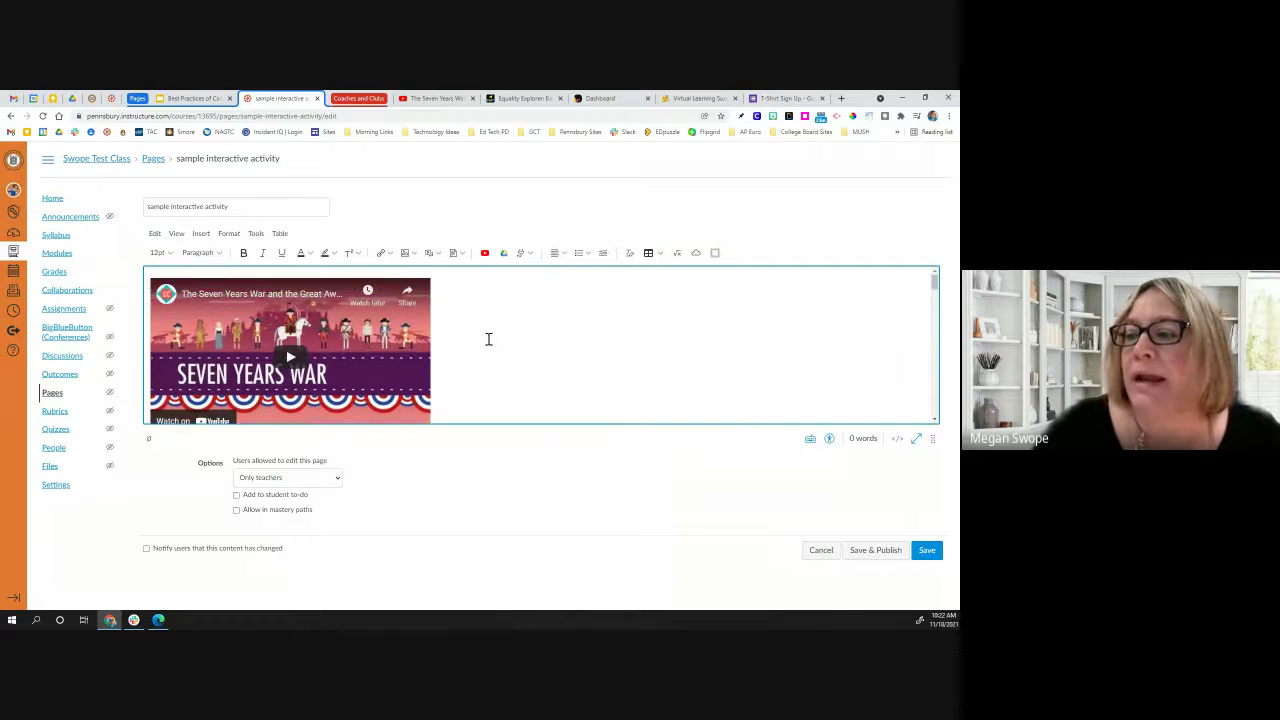
{"action": "left_click", "coordinate": [256, 298]}
{"action": "key", "text": "Delete"}
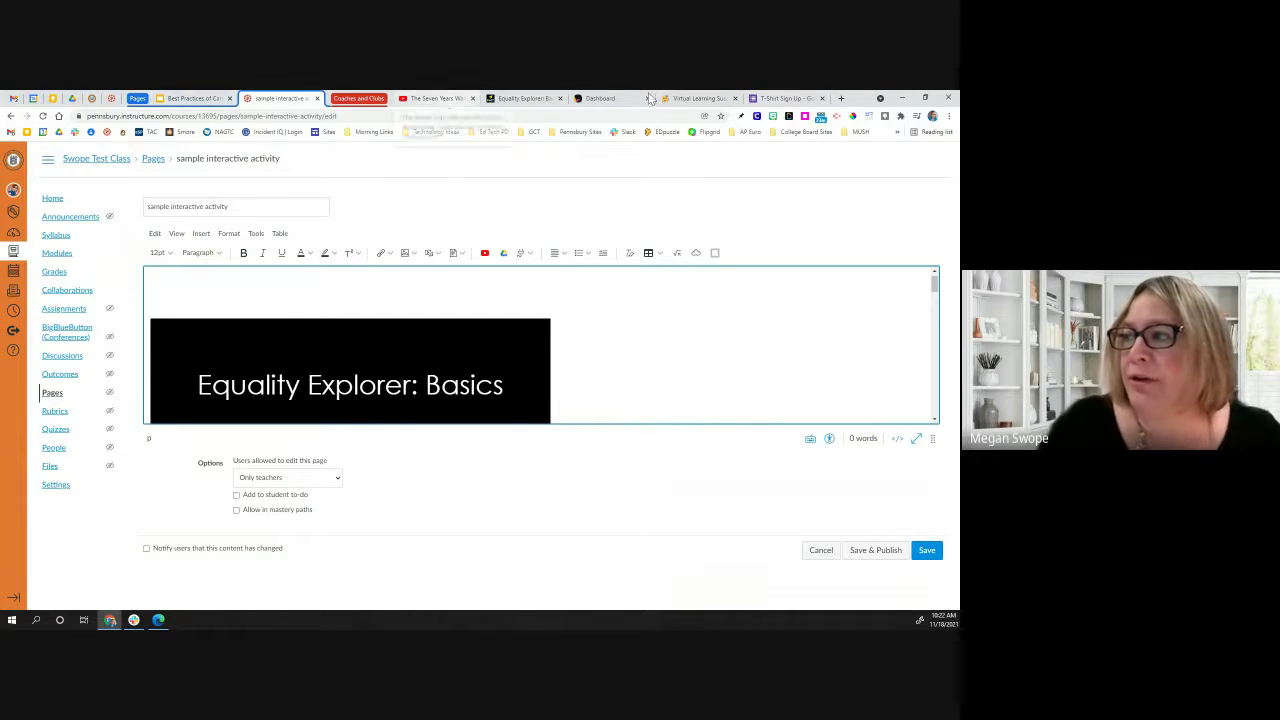
Step: Open iframe-generator.com in a new browser tab
{"action": "left_click", "coordinate": [841, 98]}
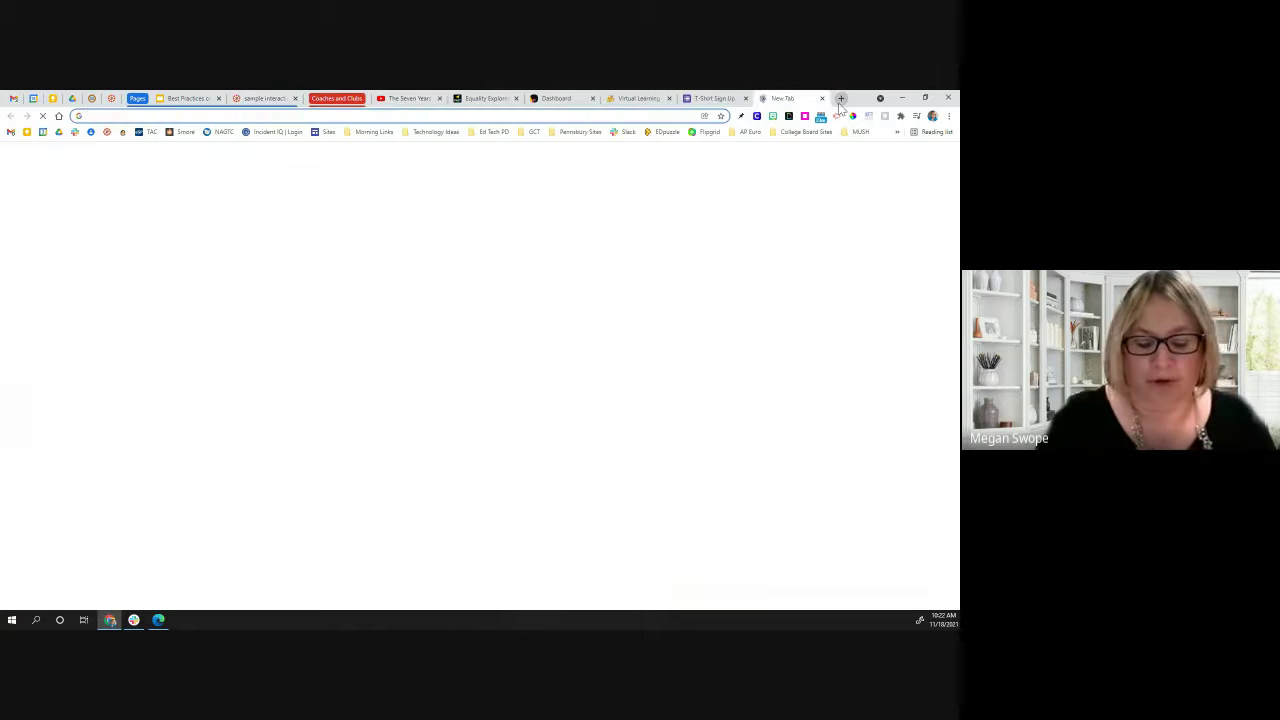
{"action": "type", "text": "iframe-generator.com"}
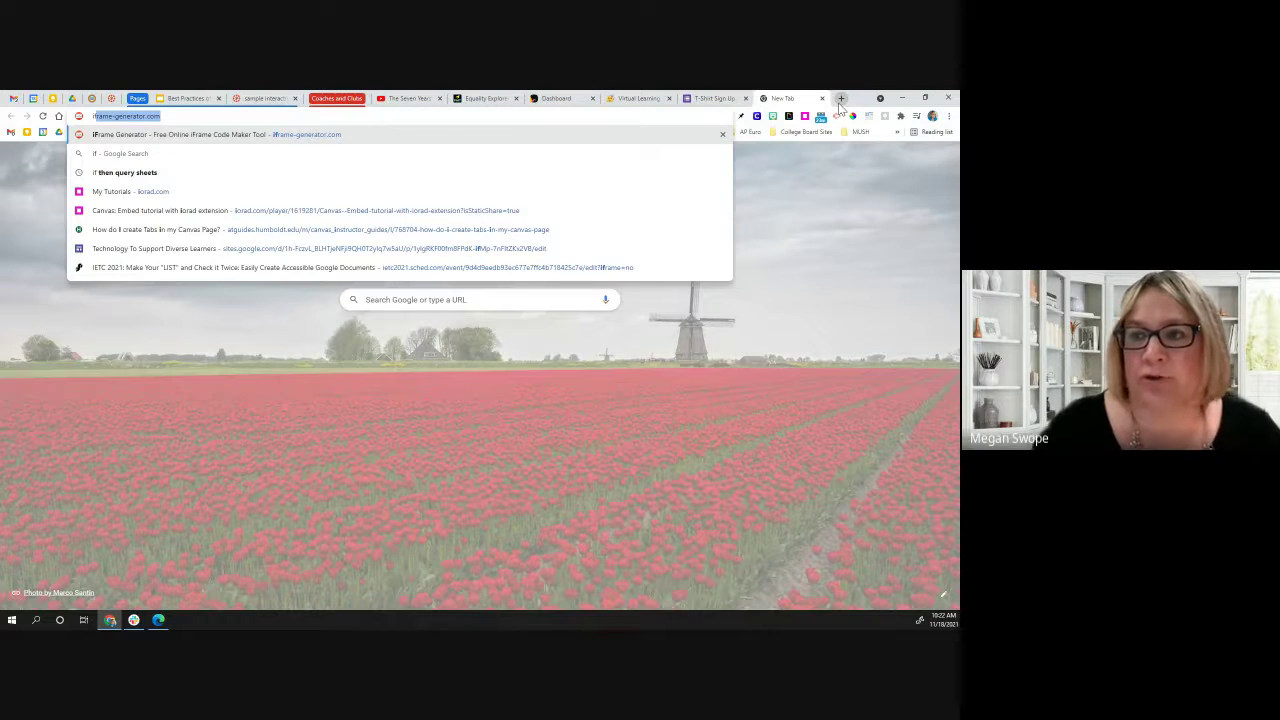
{"action": "key", "text": "Return"}
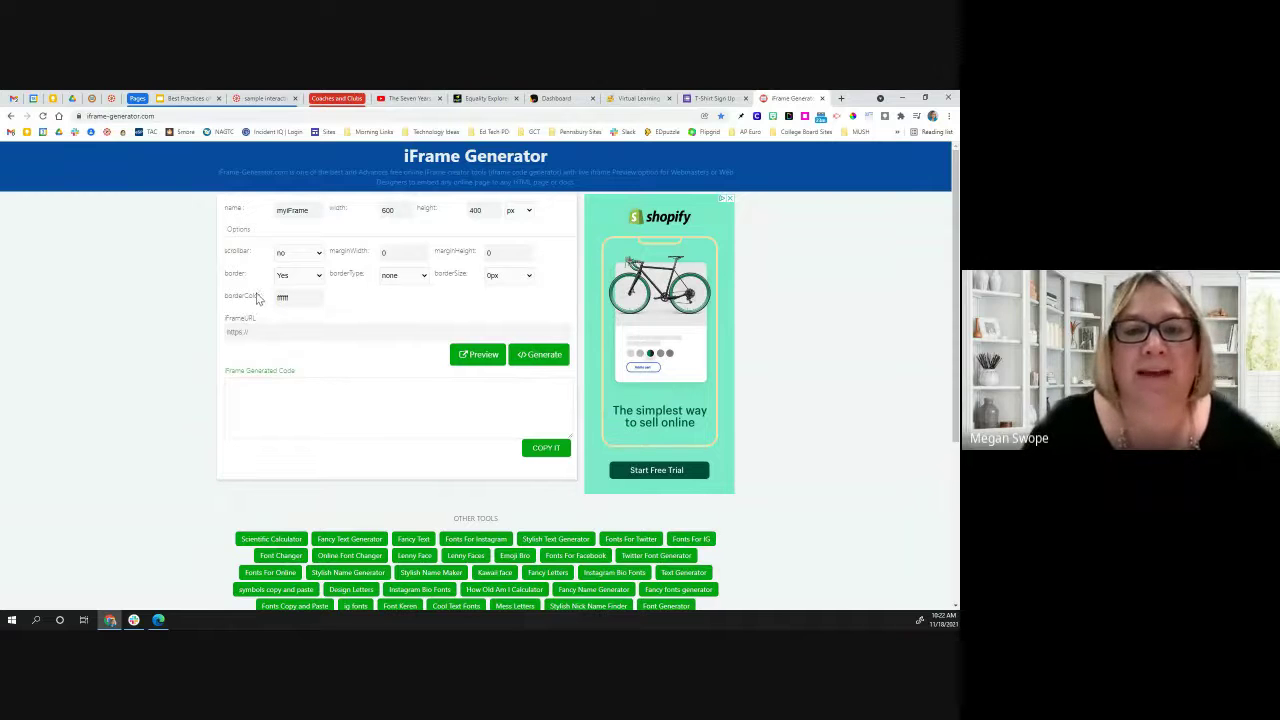
Step: Search Google for "google autodraw" in a new browser tab and open the AutoDraw site
{"action": "left_click", "coordinate": [842, 99]}
{"action": "type", "text": "goo"}
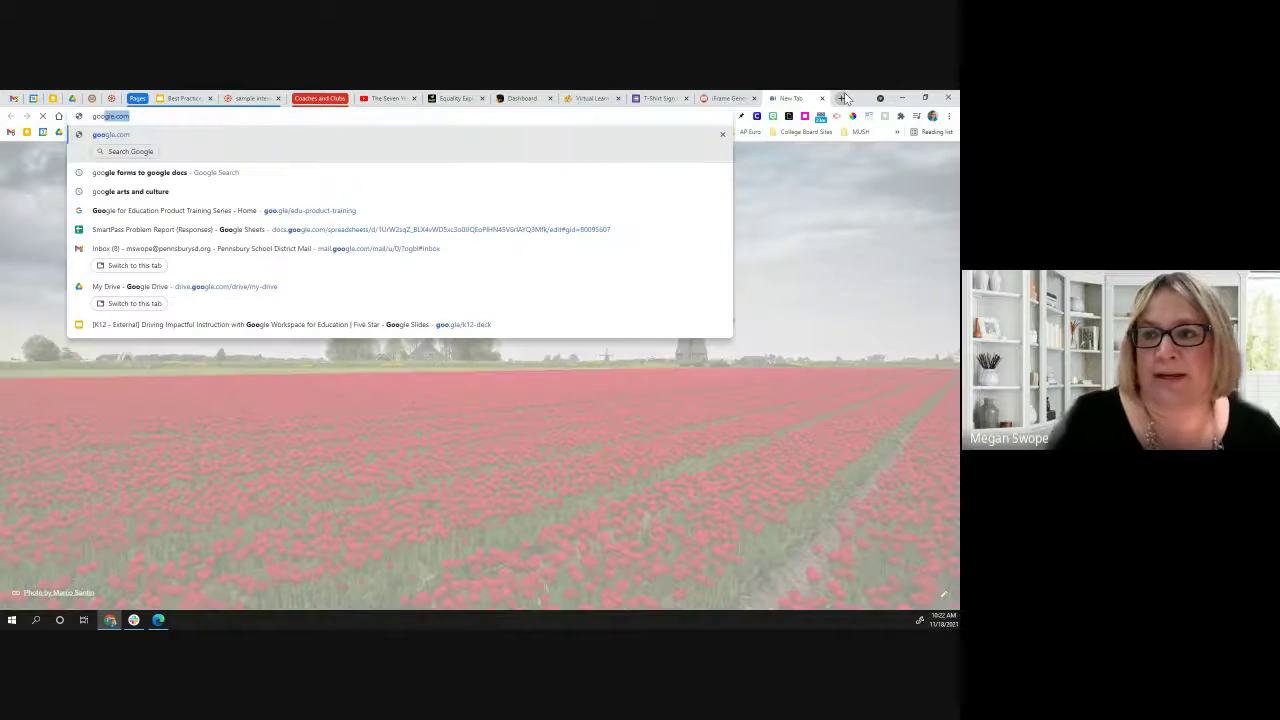
{"action": "type", "text": "gle"}
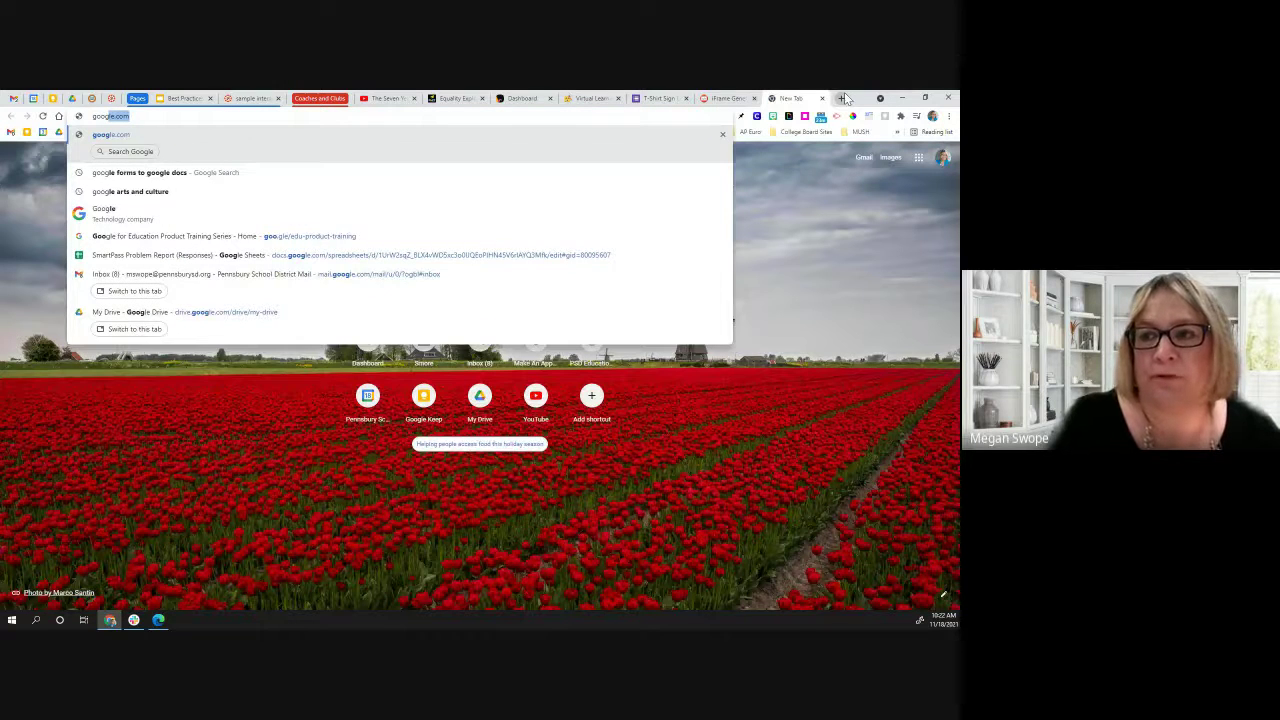
{"action": "type", "text": " autoda"}
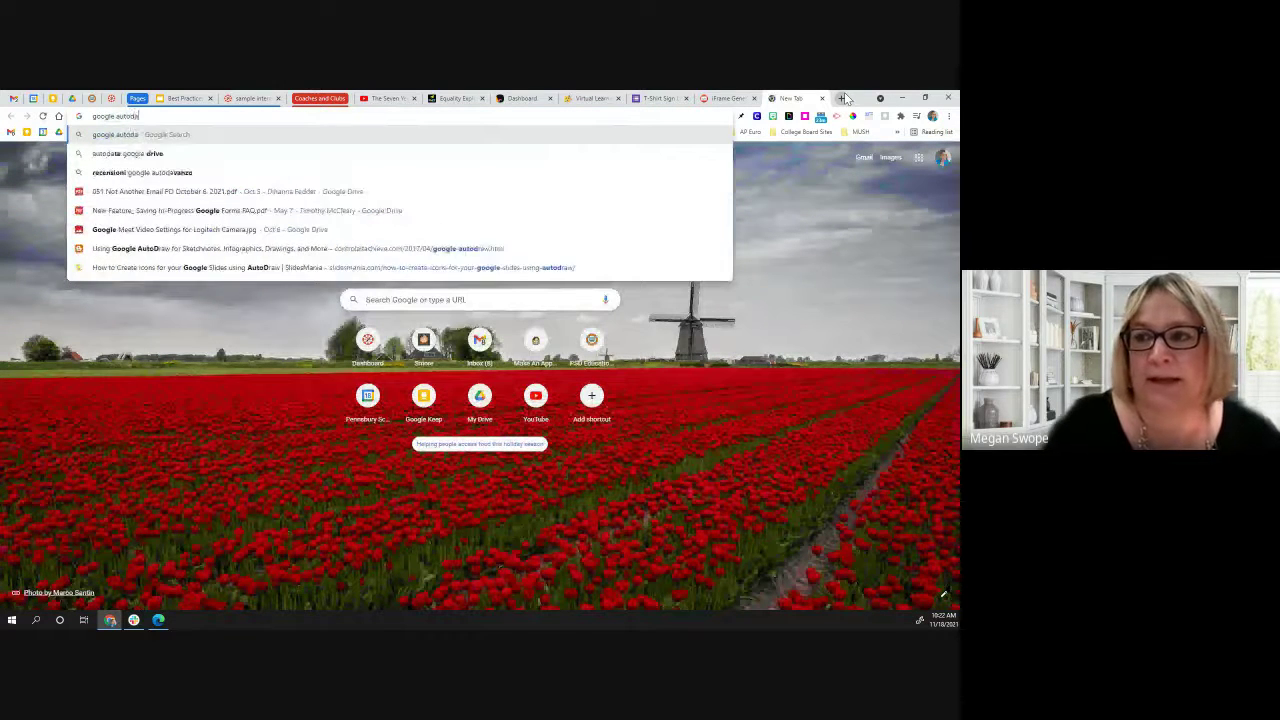
{"action": "key", "text": "BackSpace"}
{"action": "type", "text": "raw"}
{"action": "key", "text": "Return"}
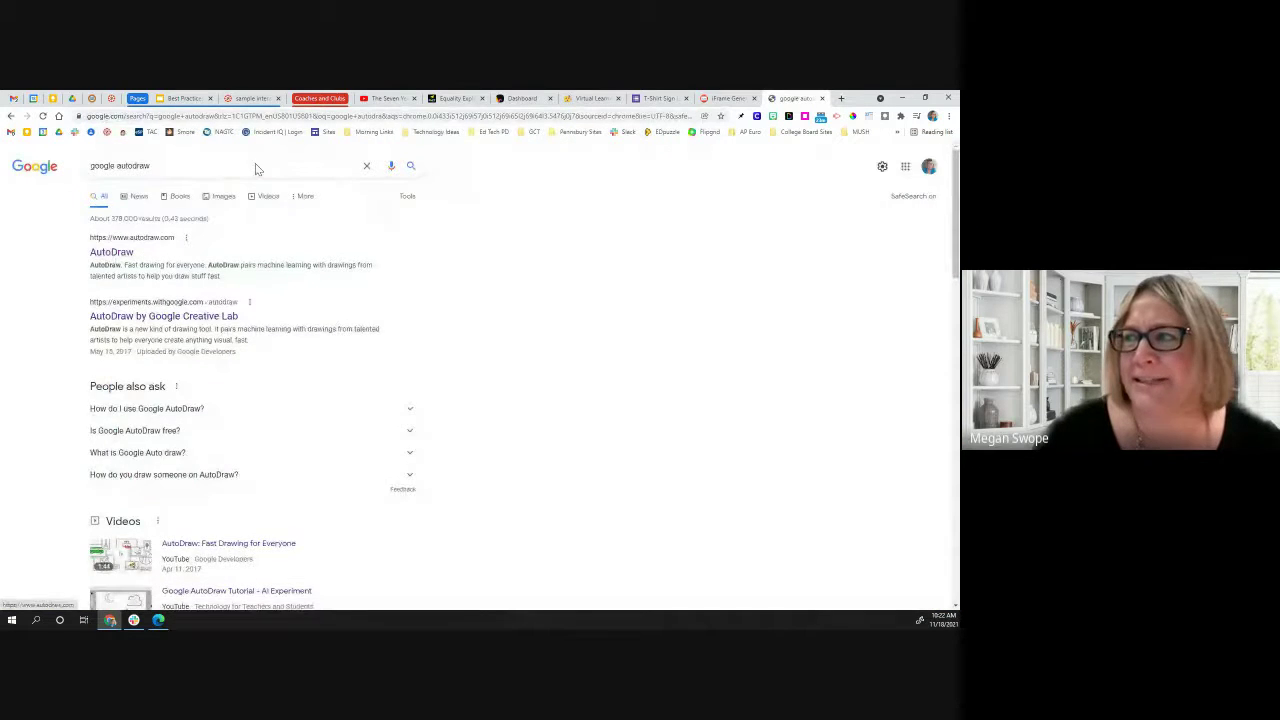
{"action": "left_click", "coordinate": [111, 252]}
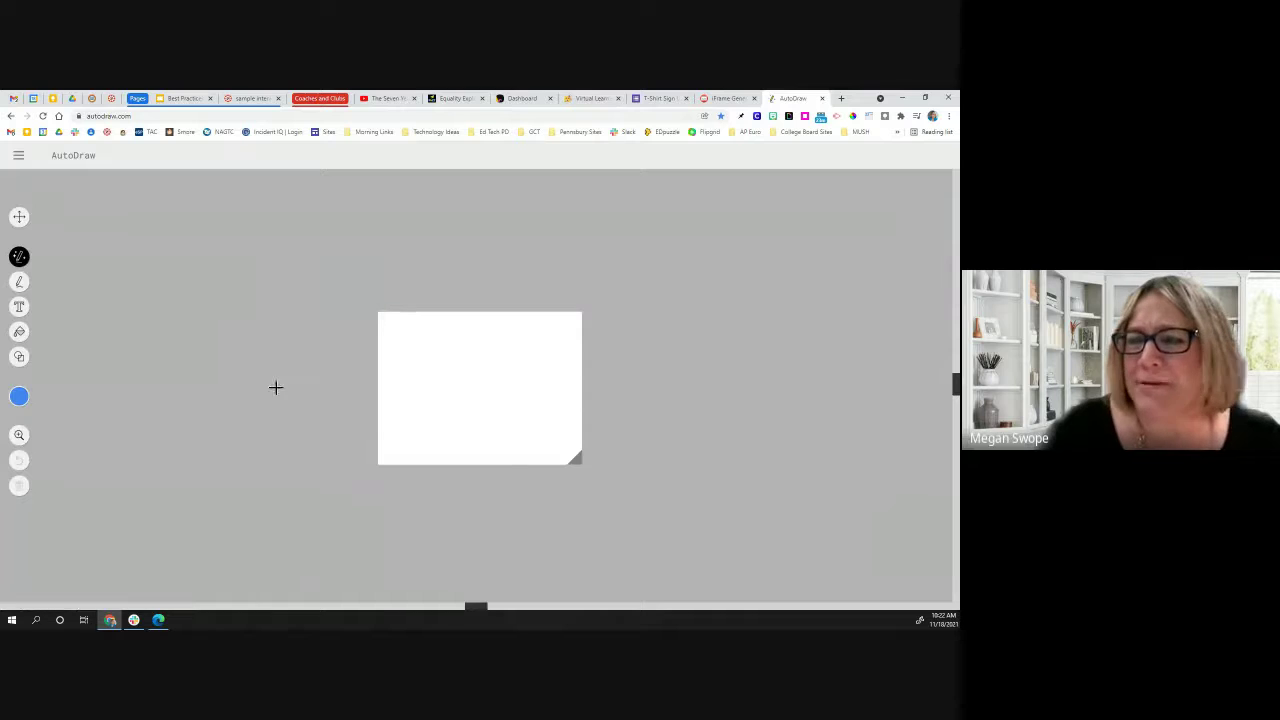
Step: Sketch a boat with a mast and flag on an enlarged canvas and replace it with the suggested sailboat drawing
{"action": "left_click_drag", "start_coordinate": [574, 457], "coordinate": [764, 587]}
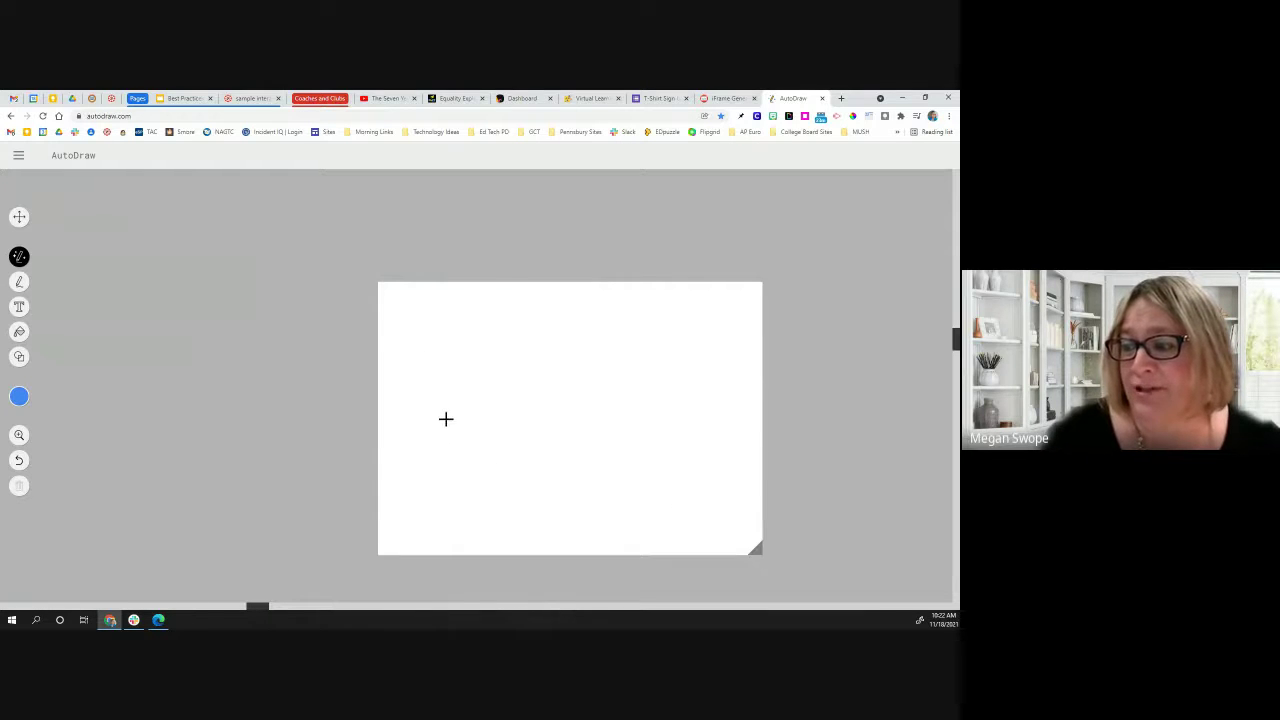
{"action": "mouse_move", "coordinate": [446, 419]}
{"action": "left_mouse_down"}
{"action": "mouse_move", "coordinate": [640, 420]}
{"action": "mouse_move", "coordinate": [451, 409]}
{"action": "left_mouse_up"}
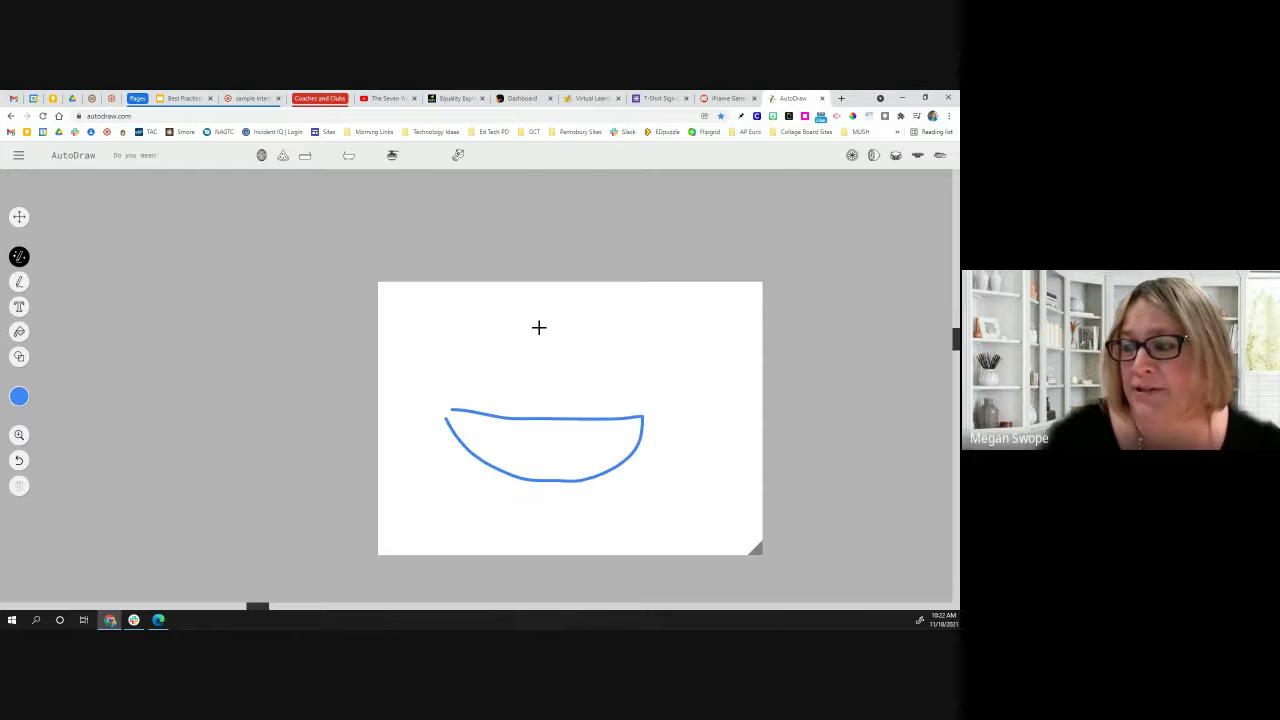
{"action": "left_click_drag", "start_coordinate": [538, 327], "coordinate": [538, 420]}
{"action": "mouse_move", "coordinate": [540, 325]}
{"action": "left_mouse_down"}
{"action": "mouse_move", "coordinate": [566, 340]}
{"action": "mouse_move", "coordinate": [538, 376]}
{"action": "left_mouse_up"}
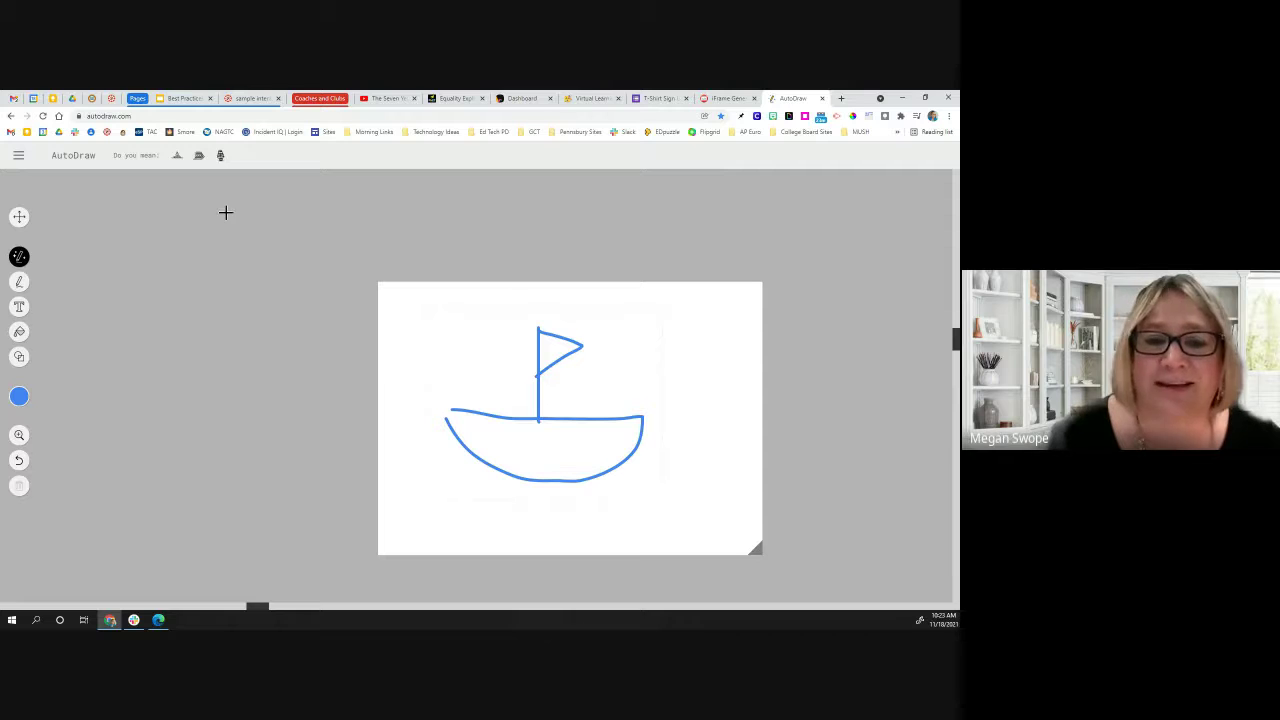
{"action": "left_click", "coordinate": [177, 157]}
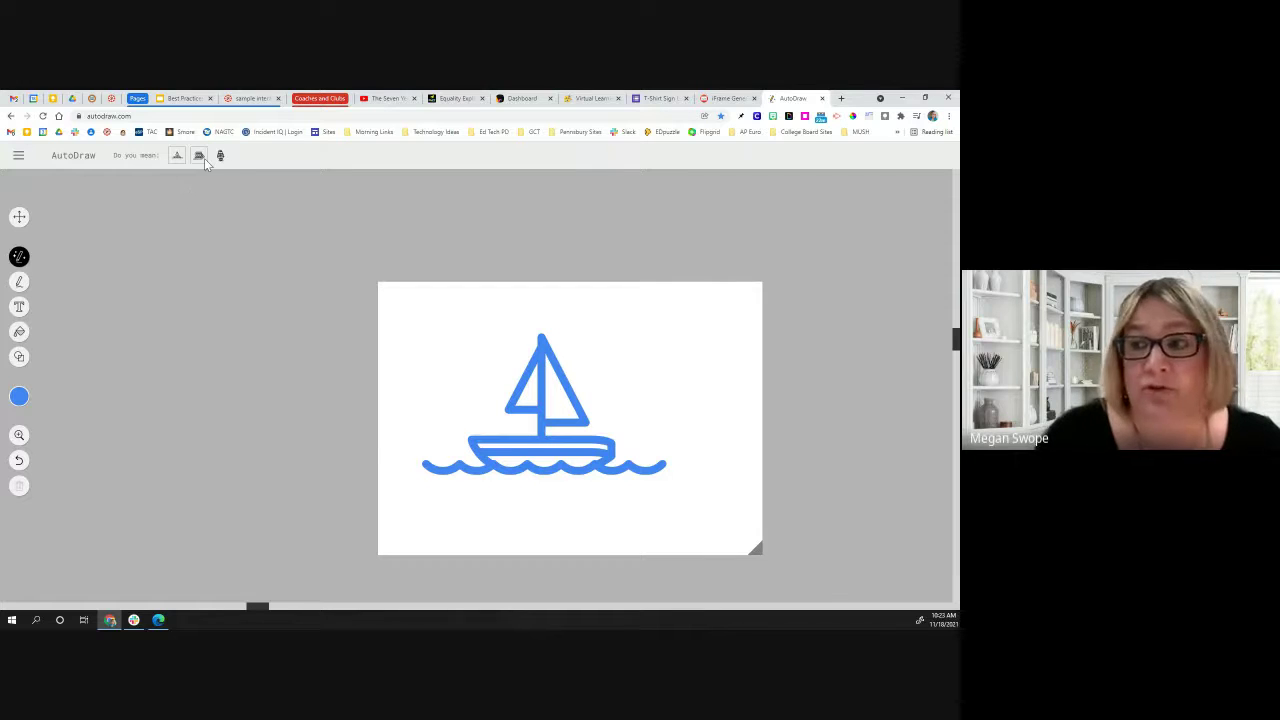
Step: Copy the AutoDraw web address and paste it as the frame URL in the iFrame Generator
{"action": "left_click", "coordinate": [18, 157]}
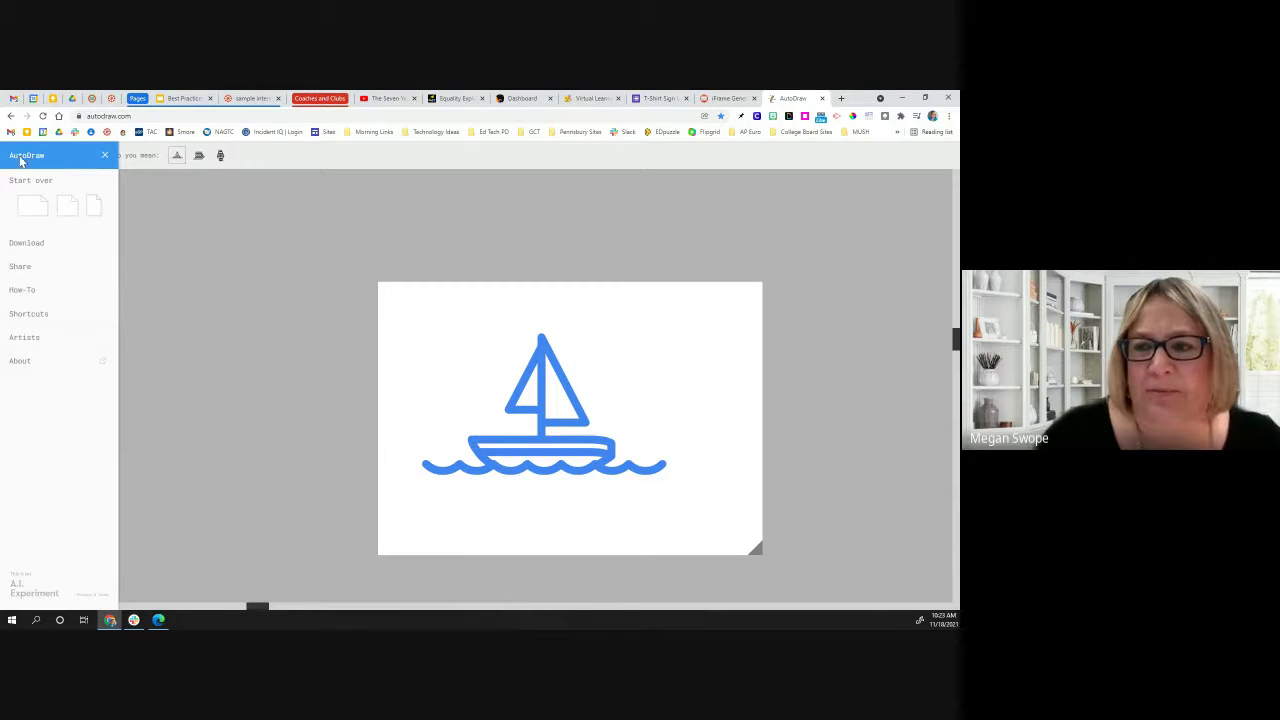
{"action": "left_click", "coordinate": [152, 227]}
{"action": "left_click", "coordinate": [140, 116]}
{"action": "key", "text": "ctrl+c"}
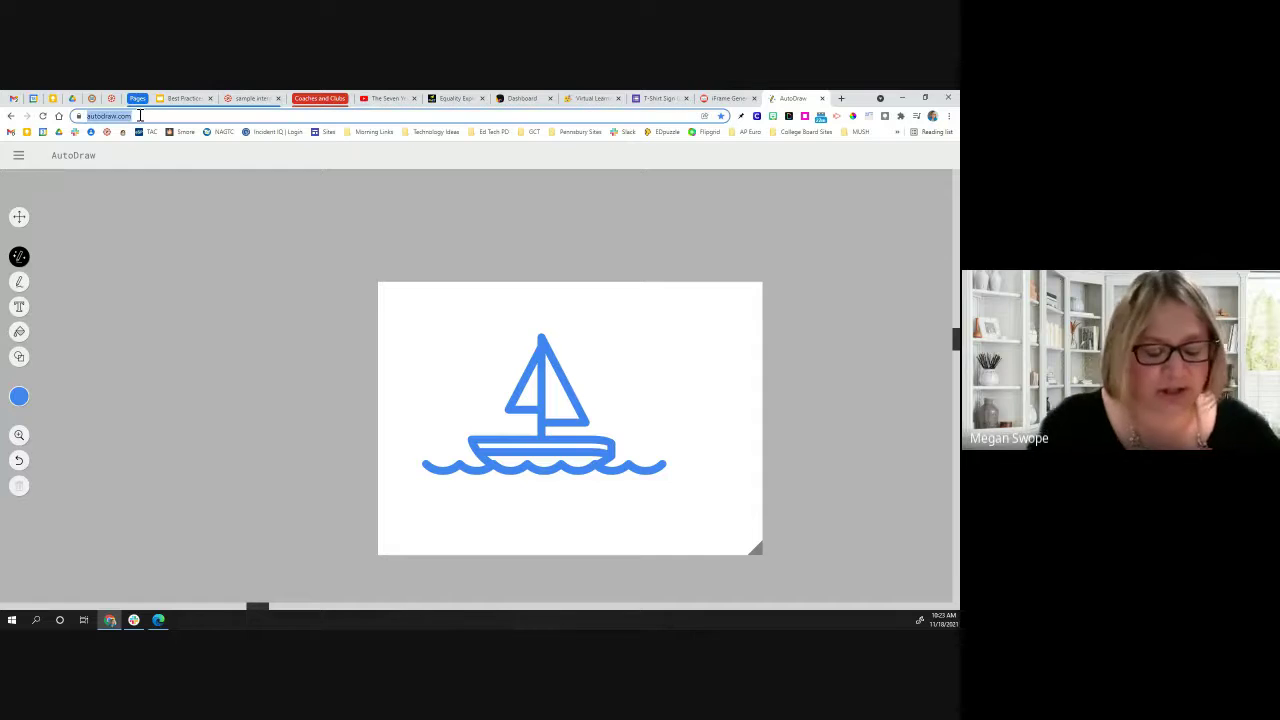
{"action": "left_click", "coordinate": [708, 98]}
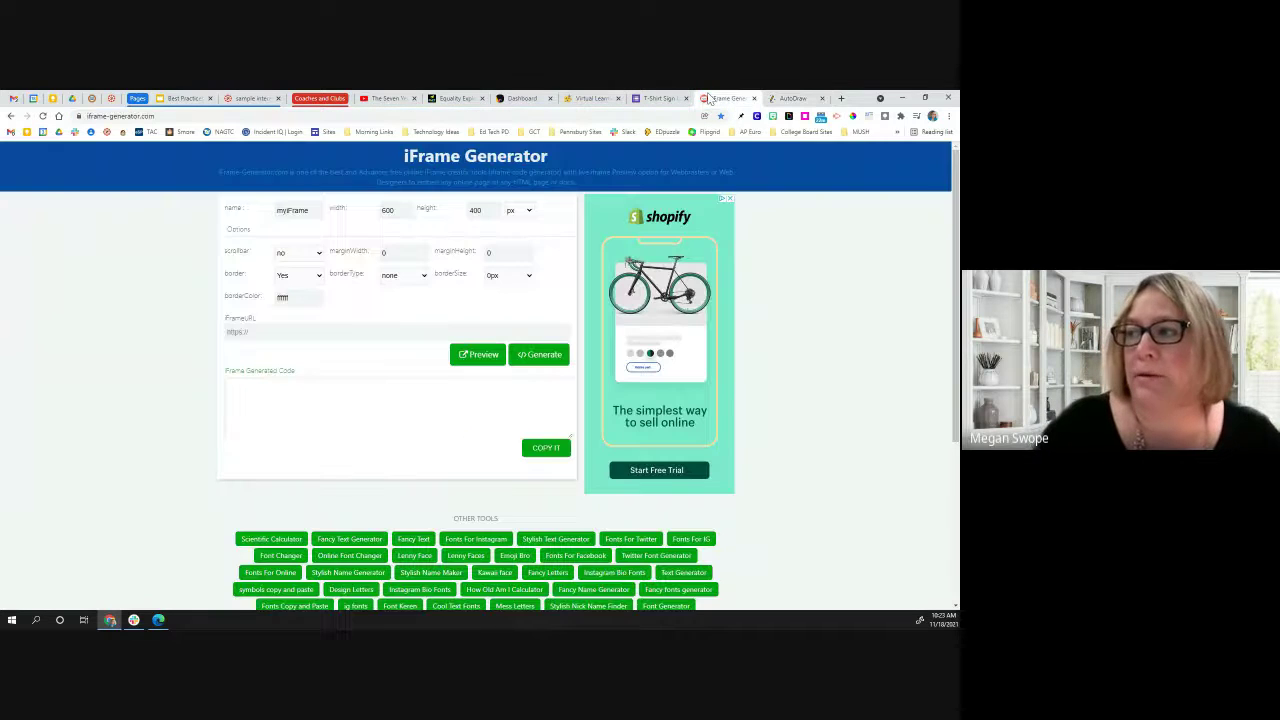
{"action": "left_click", "coordinate": [276, 330]}
{"action": "key", "text": "ctrl+v"}
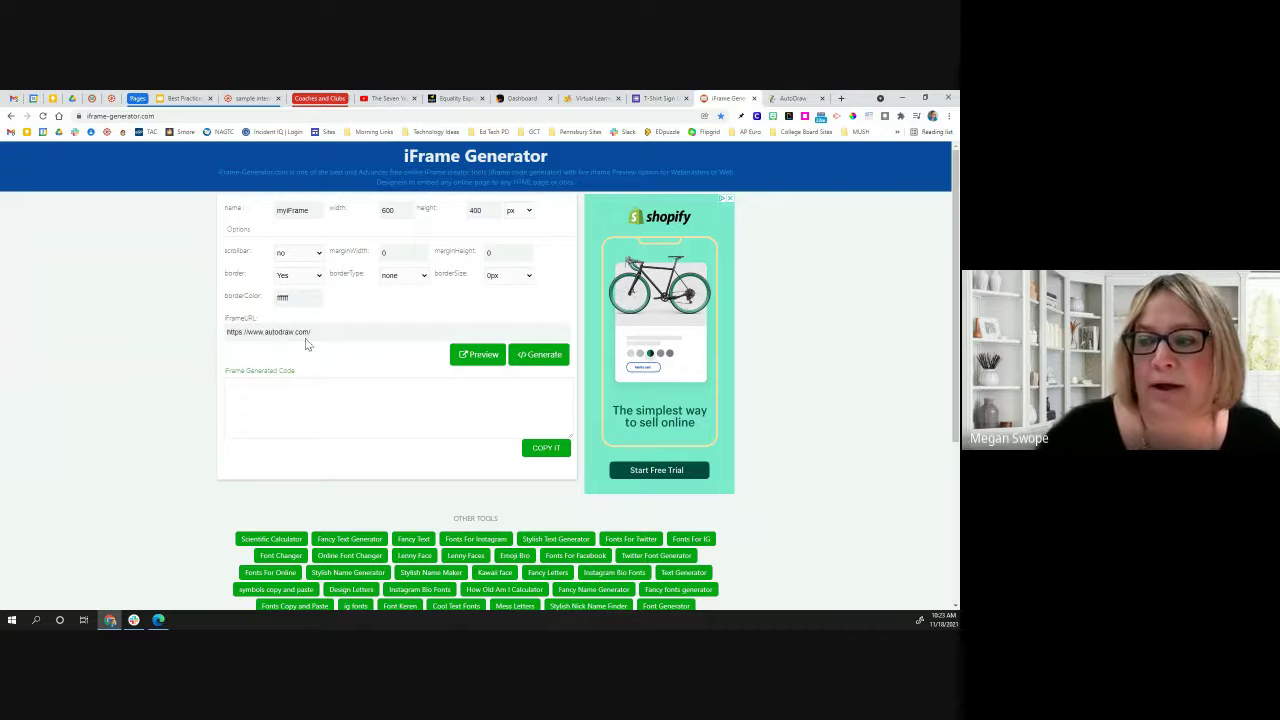
Step: Generate the iframe code for the AutoDraw address, preview the frame and return to the generator
{"action": "left_click", "coordinate": [533, 364]}
{"action": "left_click", "coordinate": [390, 392]}
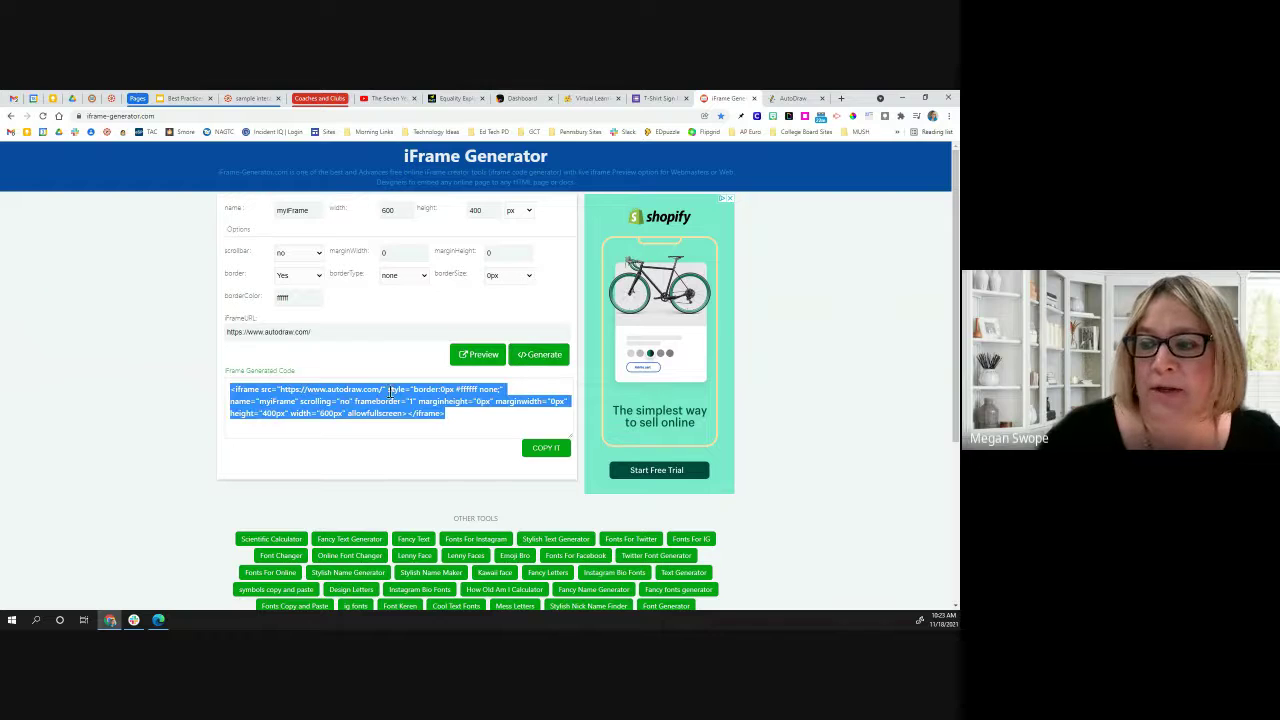
{"action": "left_click", "coordinate": [342, 415]}
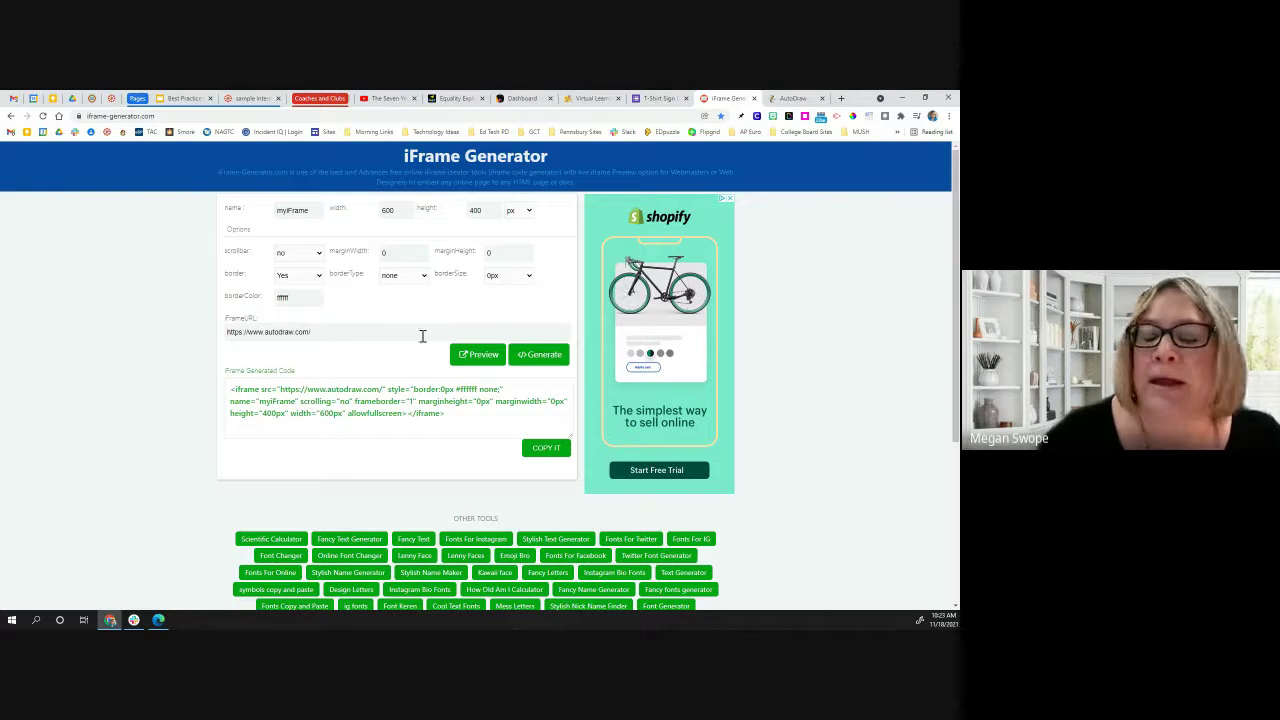
{"action": "left_click", "coordinate": [478, 356]}
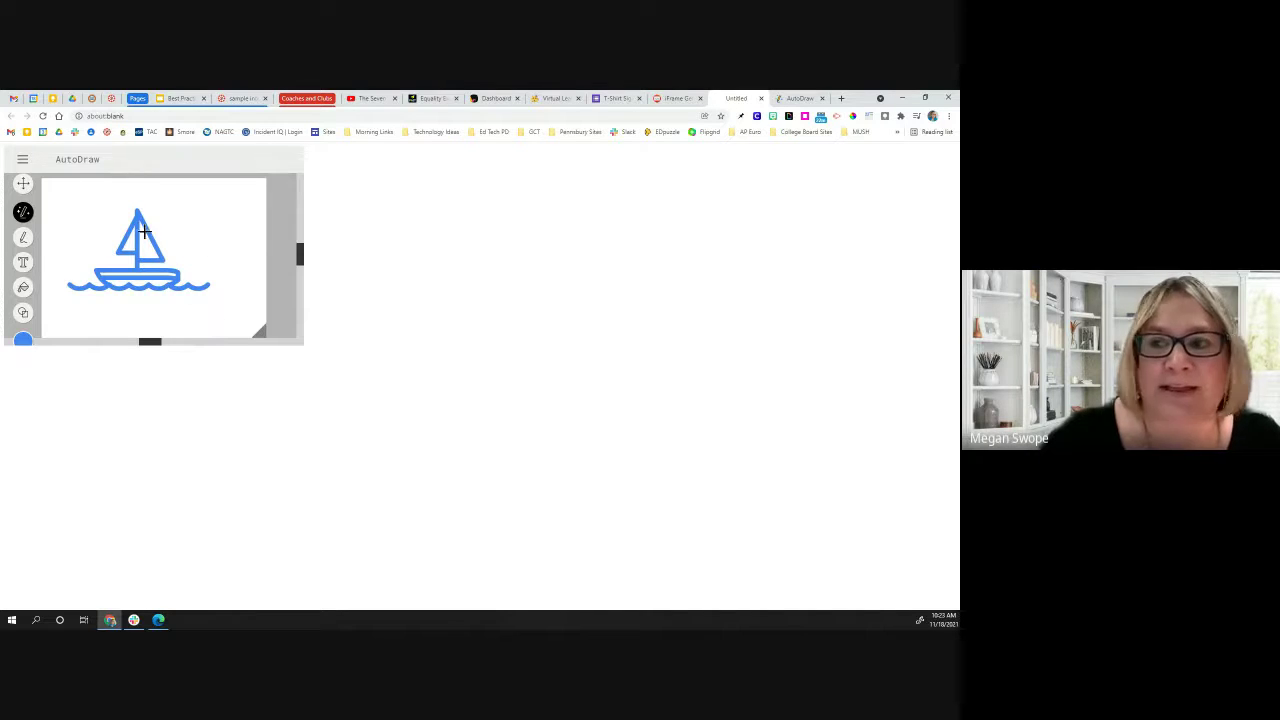
{"action": "left_click", "coordinate": [672, 99]}
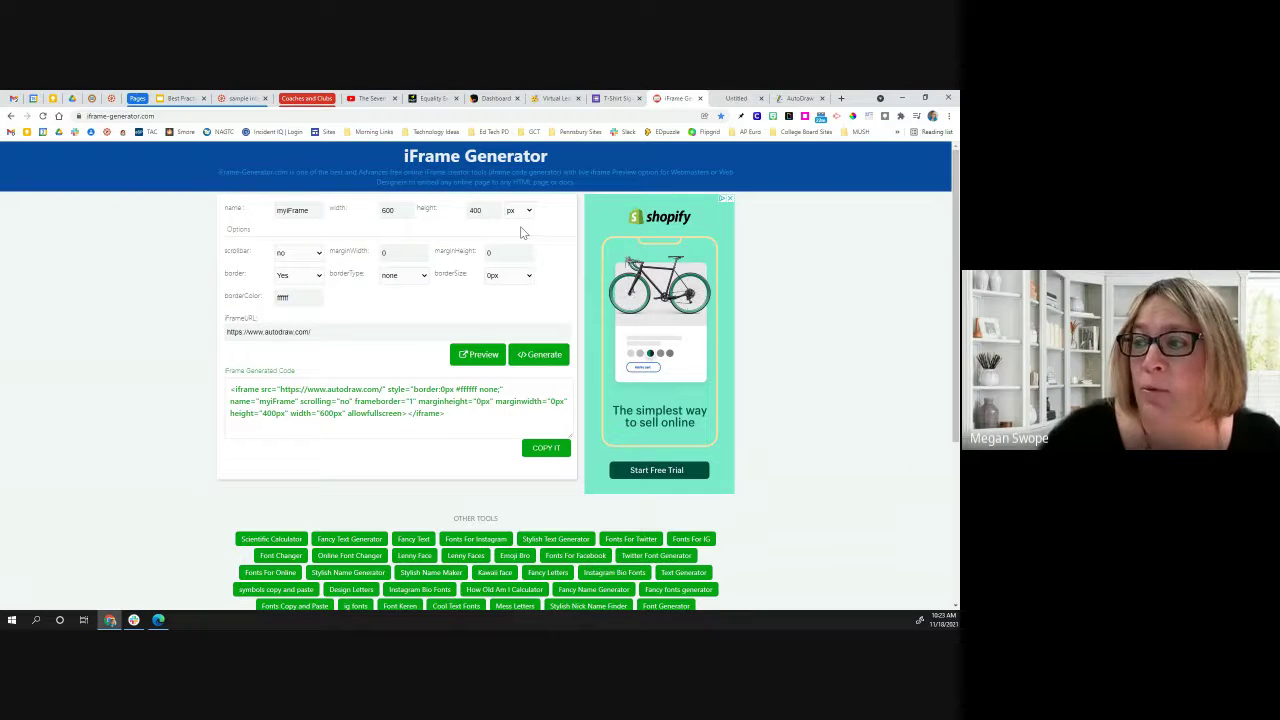
Step: Set the iframe's width to 800 px and height to 600 px, and copy the regenerated code
{"action": "left_click_drag", "start_coordinate": [396, 210], "coordinate": [369, 212]}
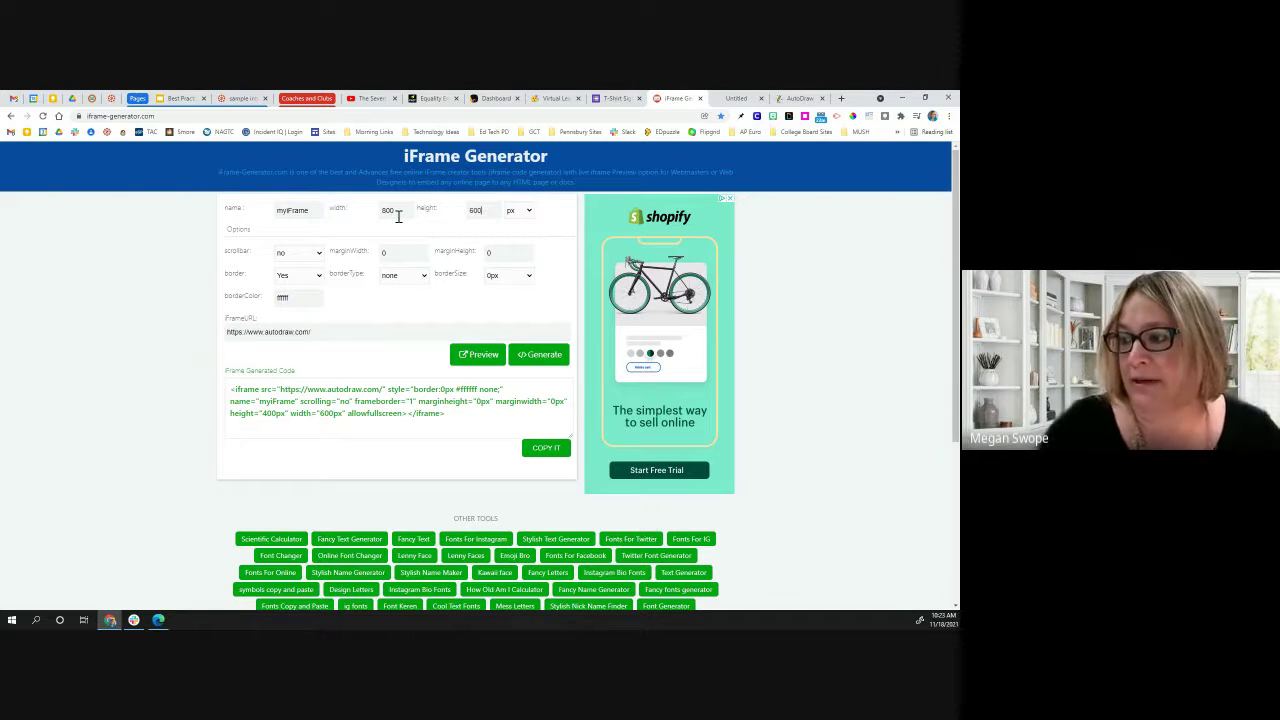
{"action": "left_click", "coordinate": [529, 354]}
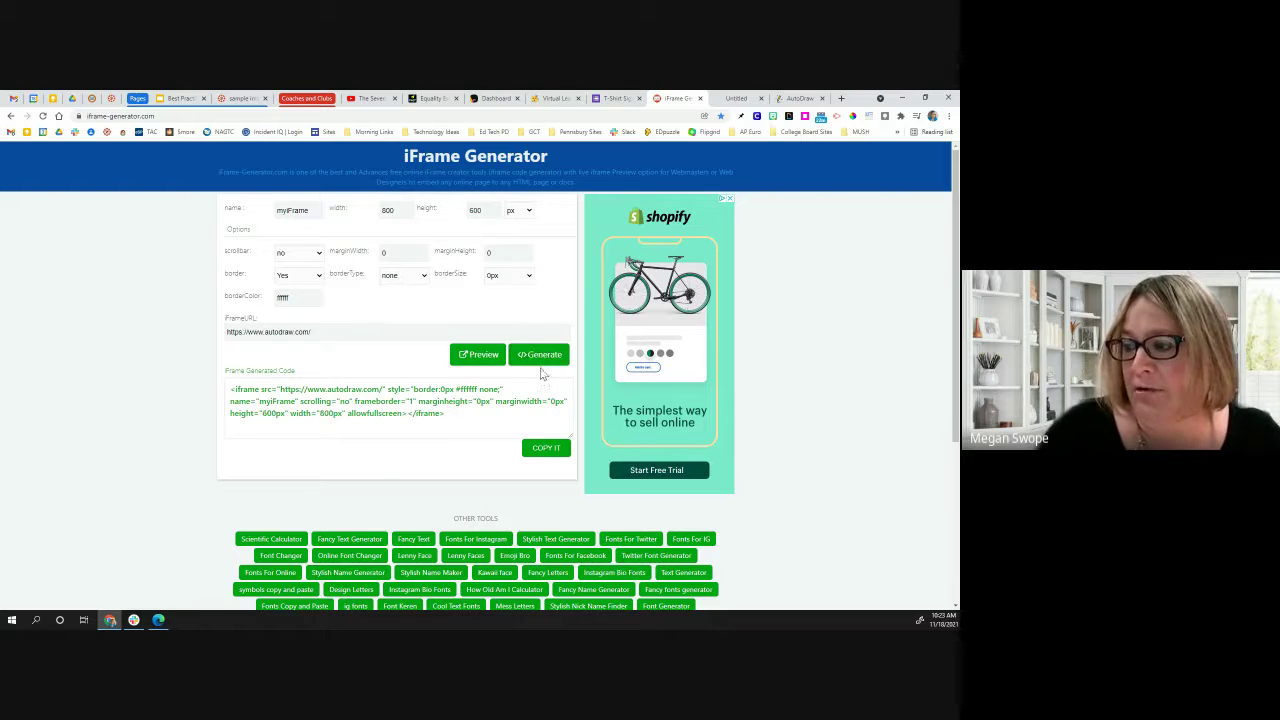
{"action": "left_click", "coordinate": [538, 437]}
{"action": "left_click", "coordinate": [543, 447]}
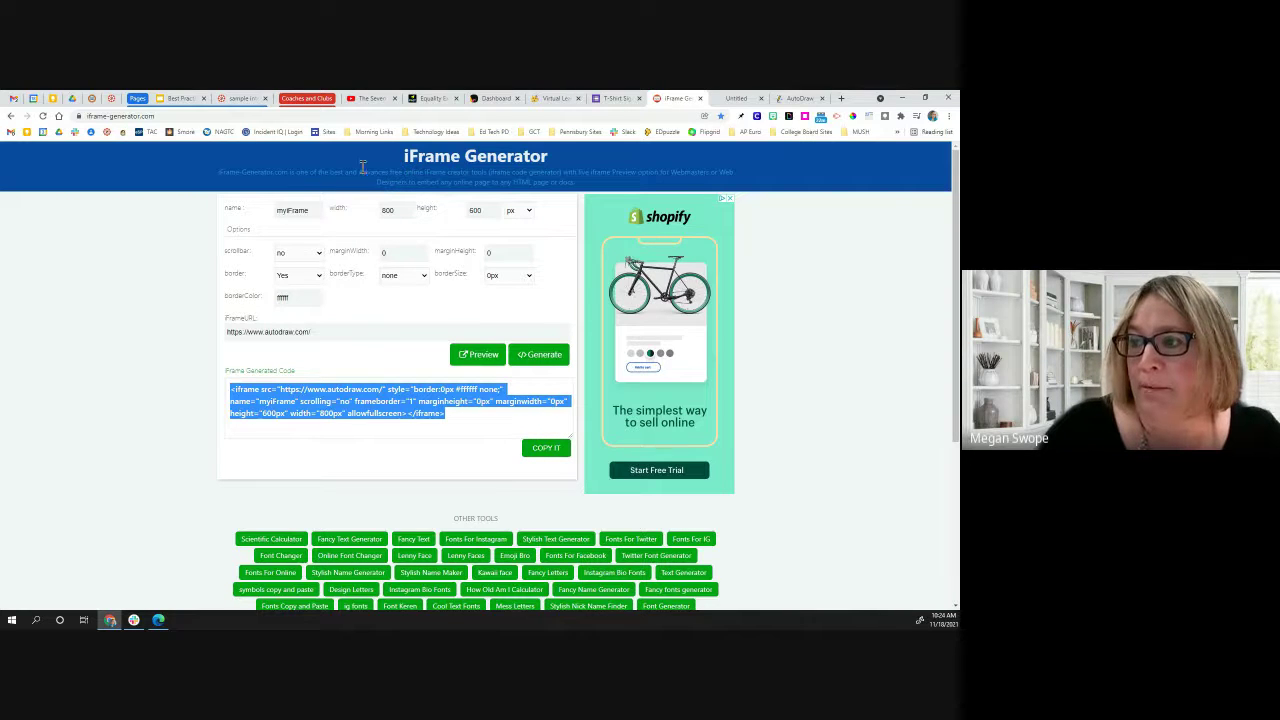
Step: Embed the copied AutoDraw iframe code above the Equality Explorer simulation in the sample interactive activity page in Canvas
{"action": "left_click", "coordinate": [243, 98]}
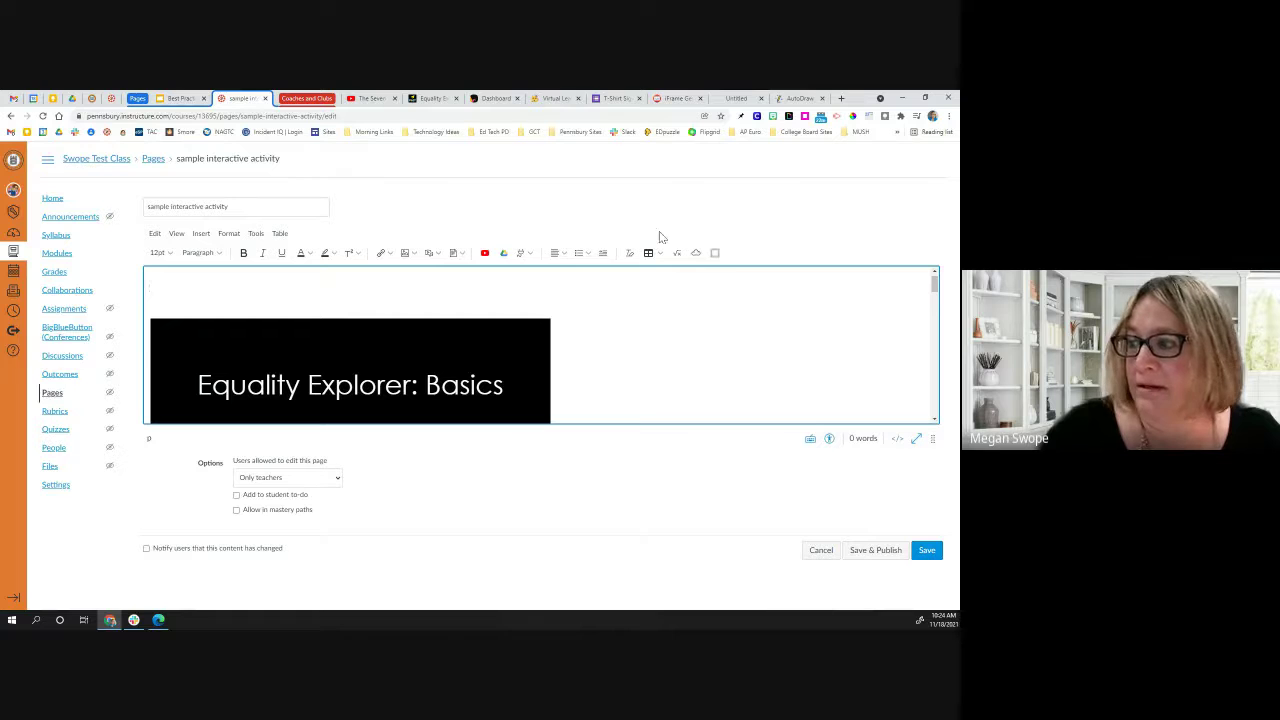
{"action": "left_click", "coordinate": [697, 254]}
{"action": "left_click", "coordinate": [375, 390]}
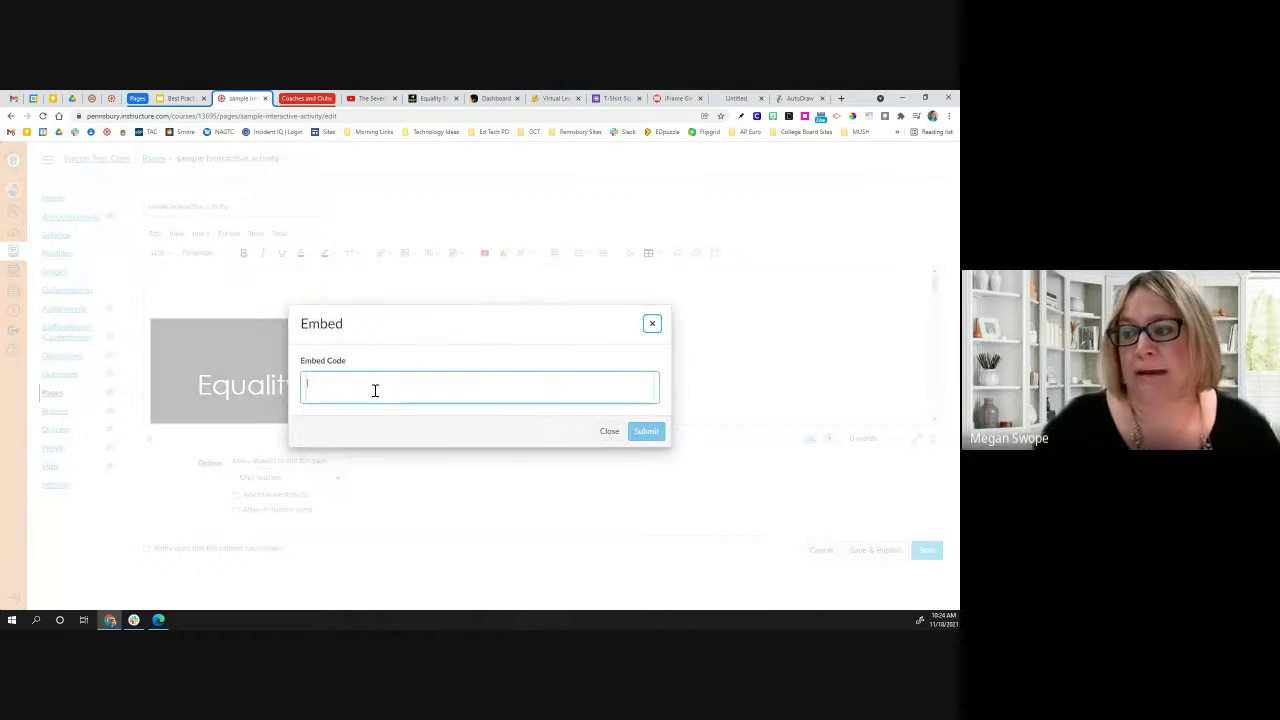
{"action": "right_click", "coordinate": [376, 391]}
{"action": "left_click", "coordinate": [430, 468]}
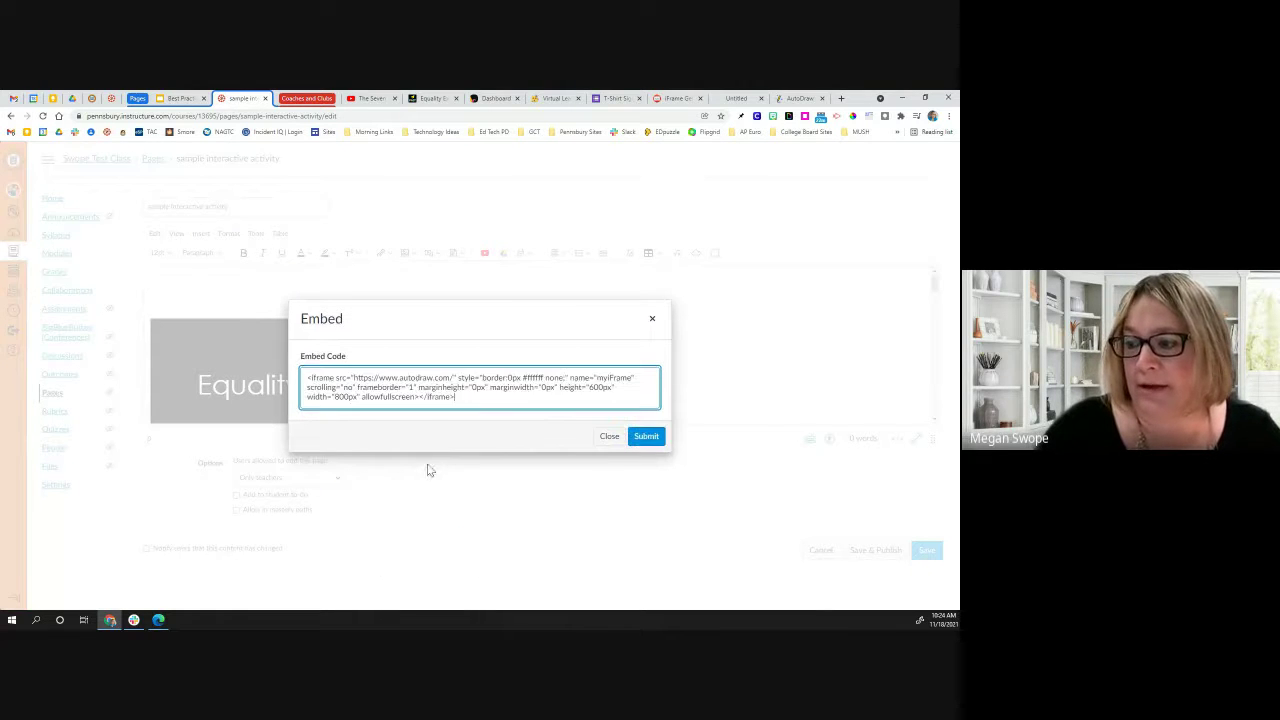
{"action": "left_click", "coordinate": [646, 436]}
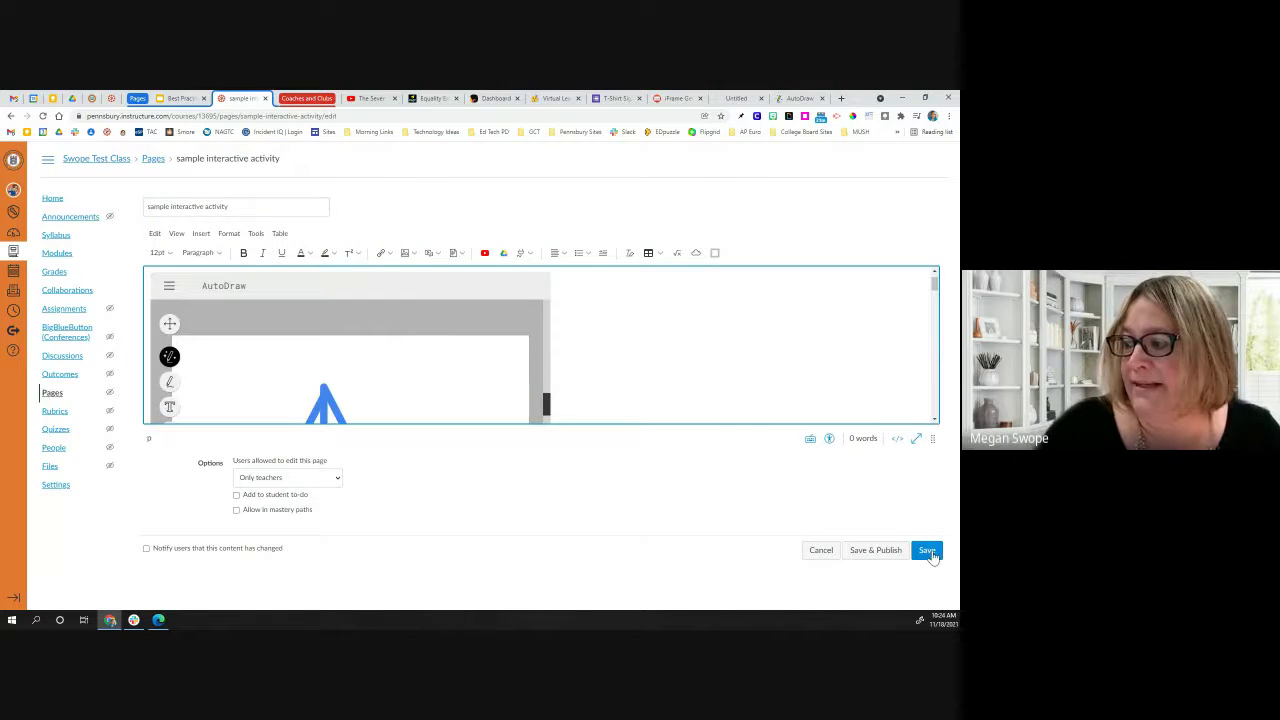
Step: Save the sample interactive activity page and start over with a blank landscape canvas in the embedded AutoDraw
{"action": "left_click", "coordinate": [927, 550]}
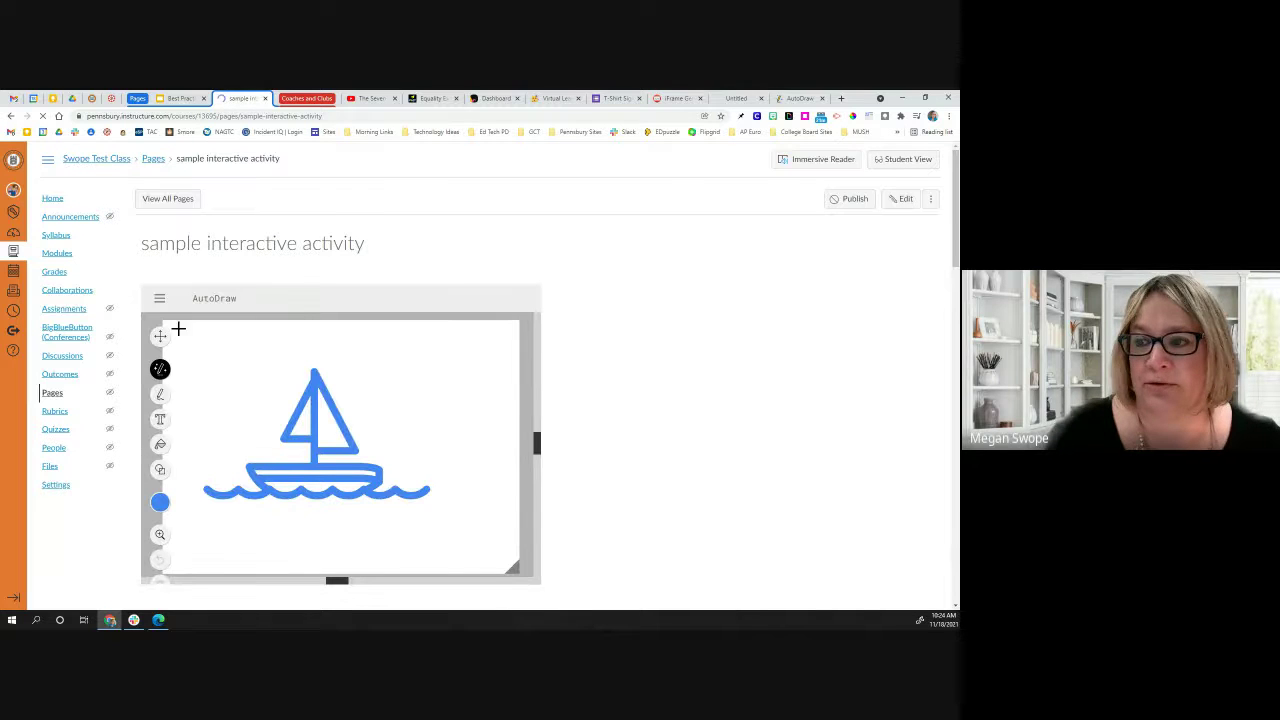
{"action": "left_click", "coordinate": [160, 298]}
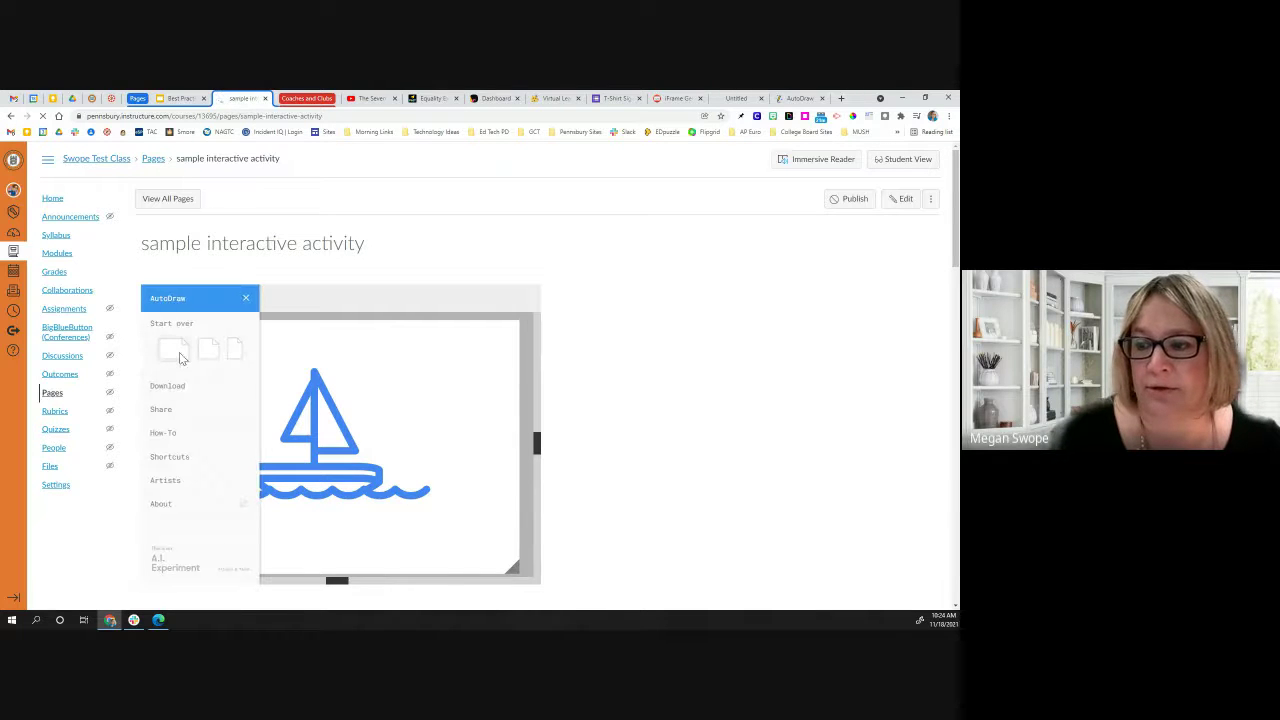
{"action": "left_click", "coordinate": [182, 358]}
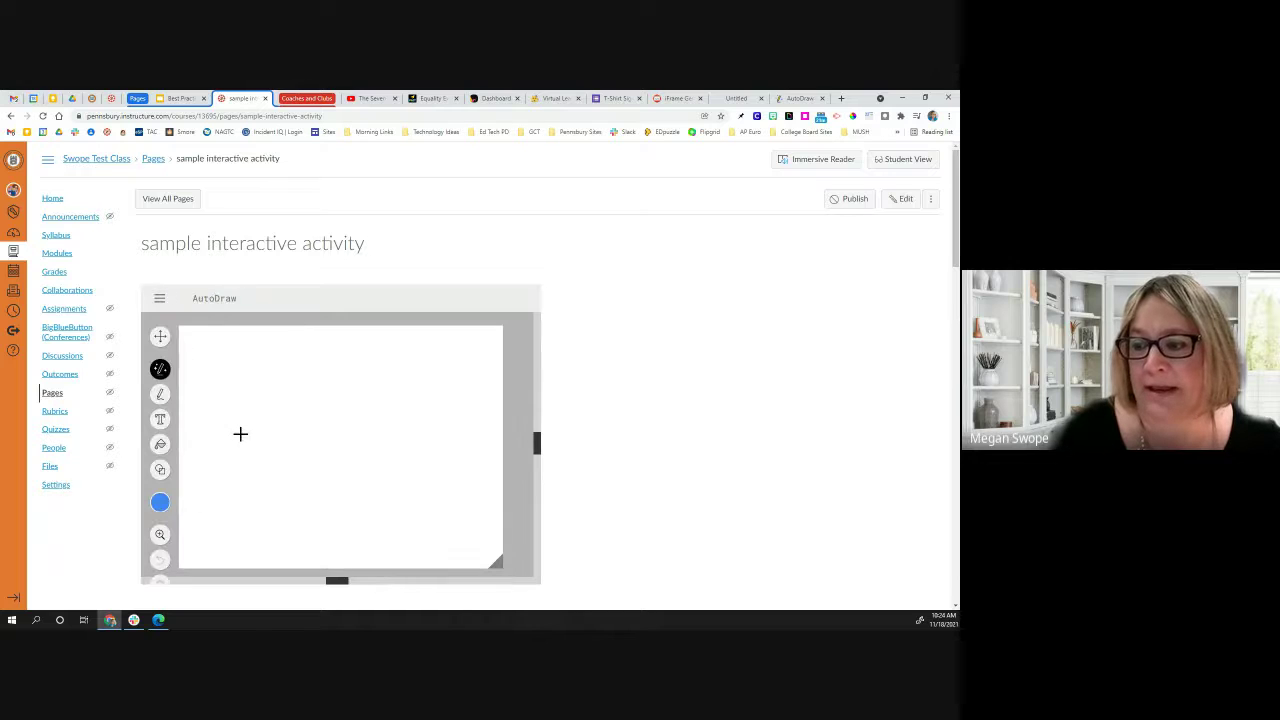
Step: Sketch a rough sun with rays on the embedded AutoDraw canvas and replace it with the suggested sun drawing
{"action": "mouse_move", "coordinate": [240, 434]}
{"action": "left_mouse_down"}
{"action": "mouse_move", "coordinate": [297, 491]}
{"action": "mouse_move", "coordinate": [269, 440]}
{"action": "mouse_move", "coordinate": [280, 405]}
{"action": "mouse_move", "coordinate": [375, 412]}
{"action": "left_mouse_up"}
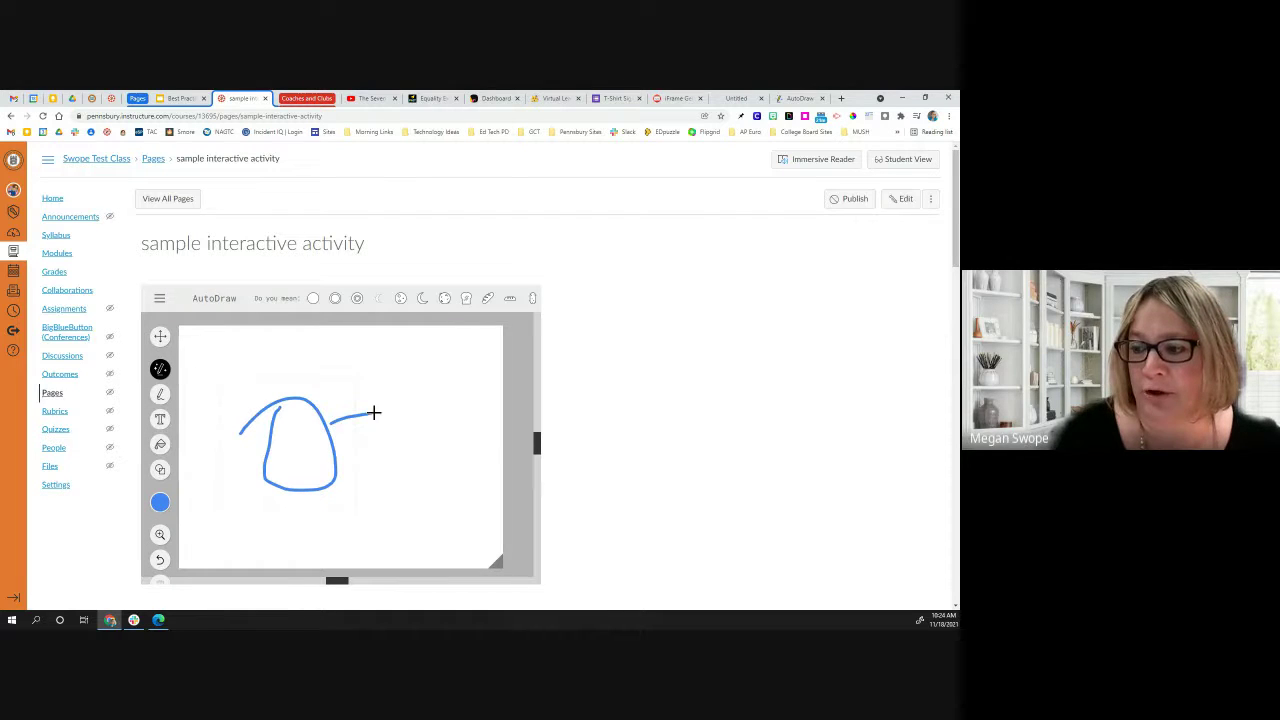
{"action": "mouse_move", "coordinate": [340, 452]}
{"action": "left_mouse_down"}
{"action": "mouse_move", "coordinate": [386, 473]}
{"action": "mouse_move", "coordinate": [303, 533]}
{"action": "left_mouse_up"}
{"action": "left_click_drag", "start_coordinate": [266, 489], "coordinate": [203, 496]}
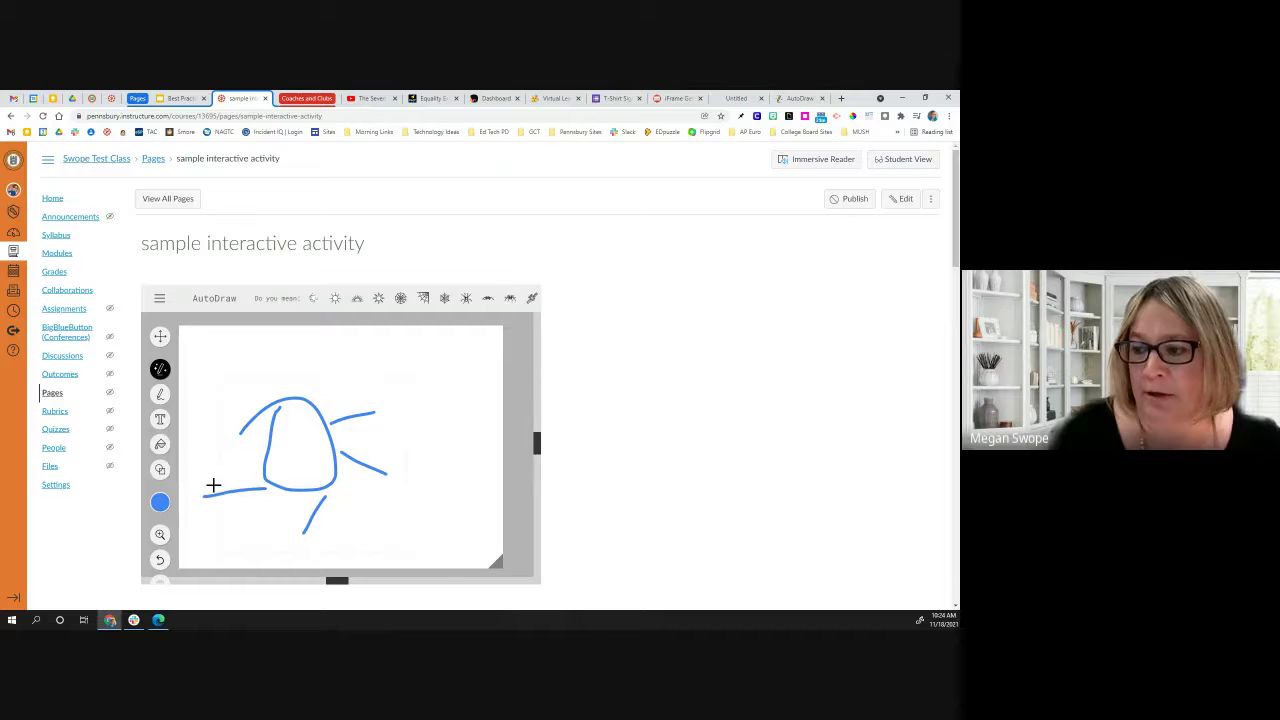
{"action": "left_click_drag", "start_coordinate": [270, 428], "coordinate": [203, 398]}
{"action": "left_click_drag", "start_coordinate": [302, 388], "coordinate": [338, 352]}
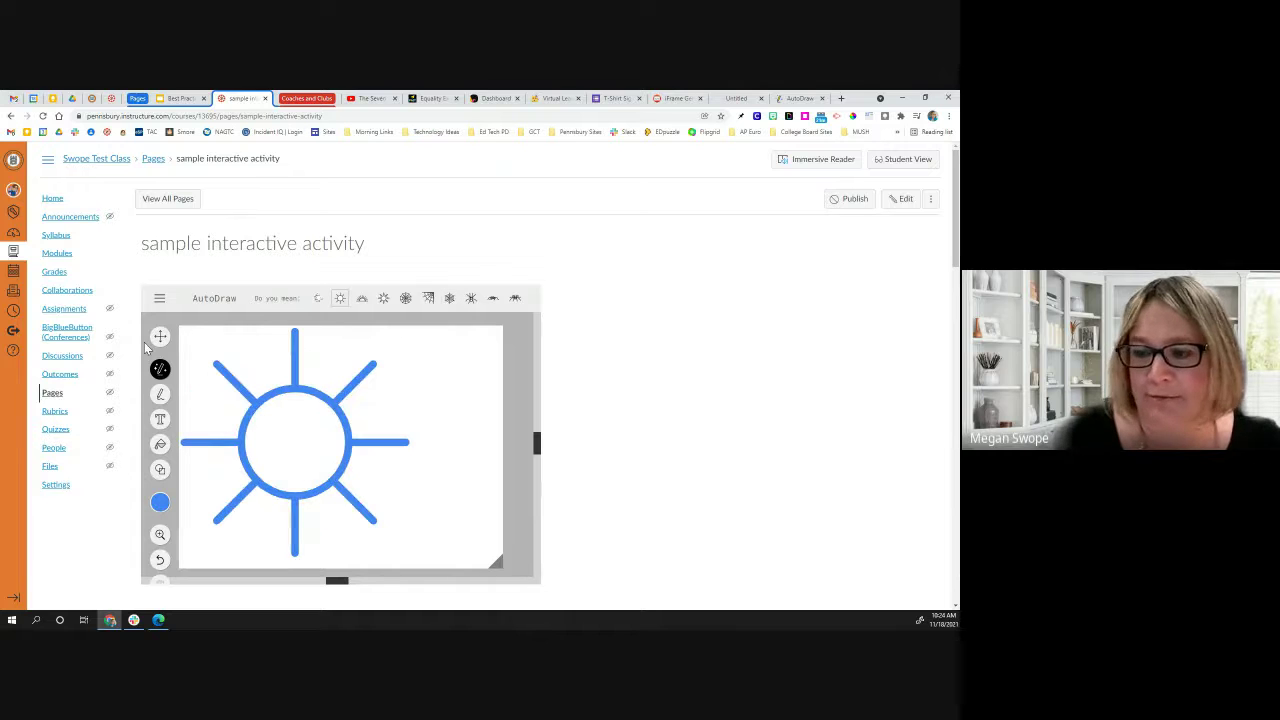
Step: Place one blue square on each balance pan in Equality Explorer's Basics screen, and open a new post form in the embedded Padlet
{"action": "scroll", "coordinate": [394, 363], "scroll_direction": "down", "scroll_amount": 3}
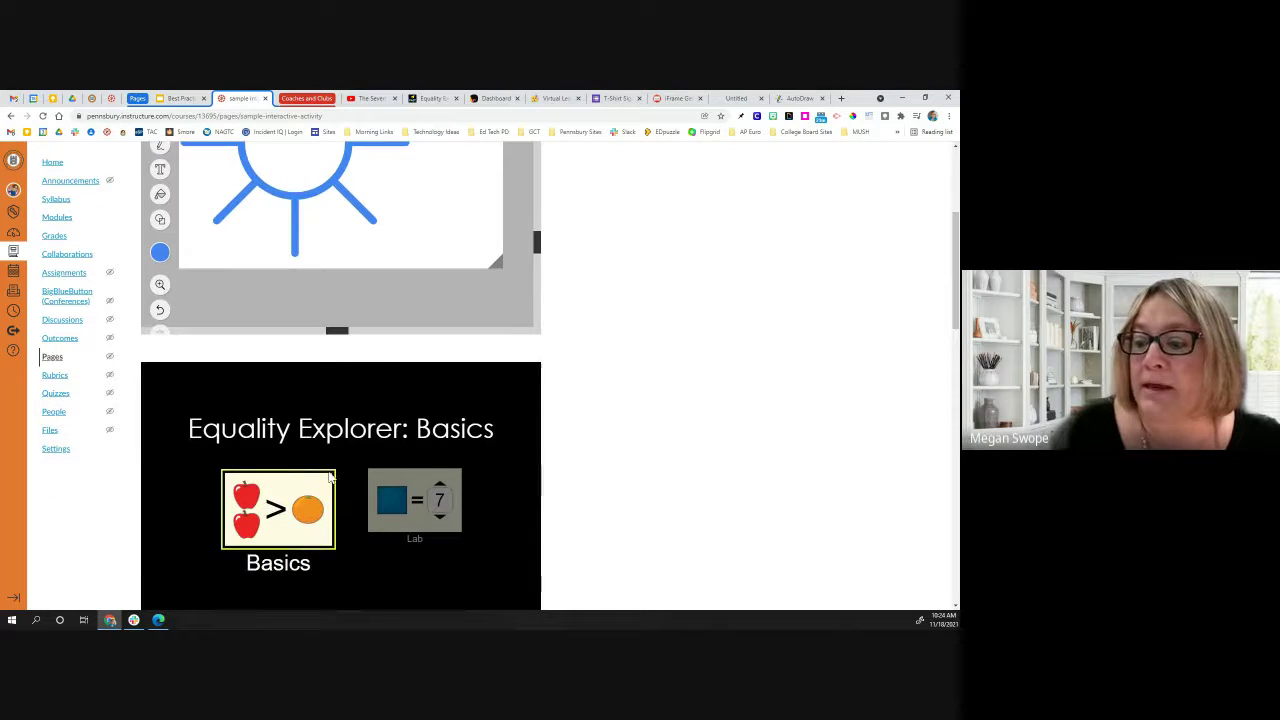
{"action": "left_click", "coordinate": [330, 478]}
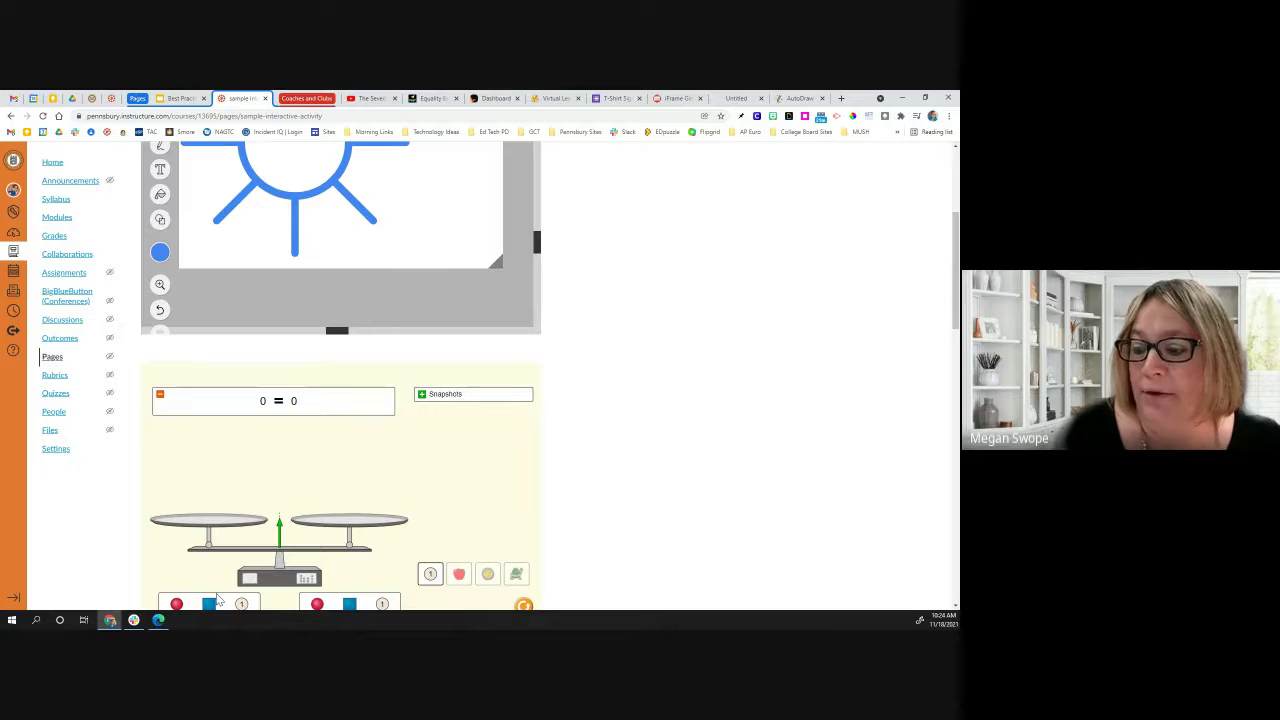
{"action": "left_click_drag", "start_coordinate": [208, 603], "coordinate": [203, 514]}
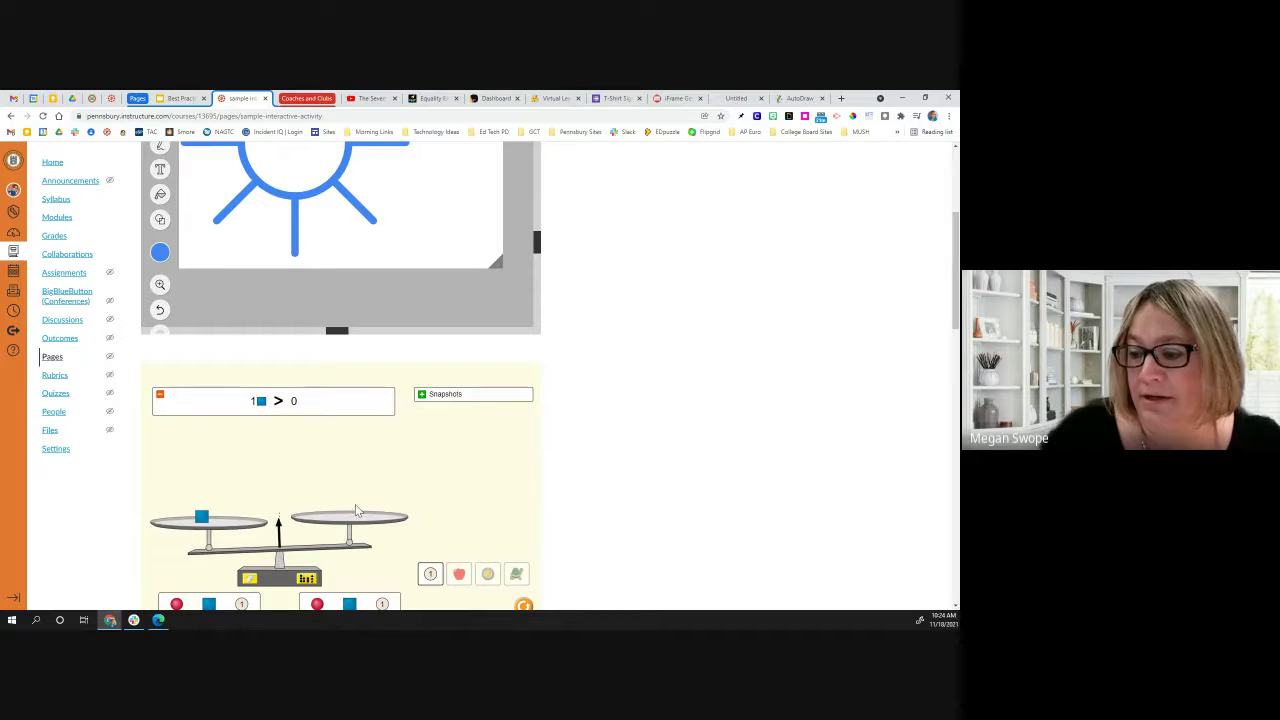
{"action": "left_click_drag", "start_coordinate": [349, 604], "coordinate": [357, 514]}
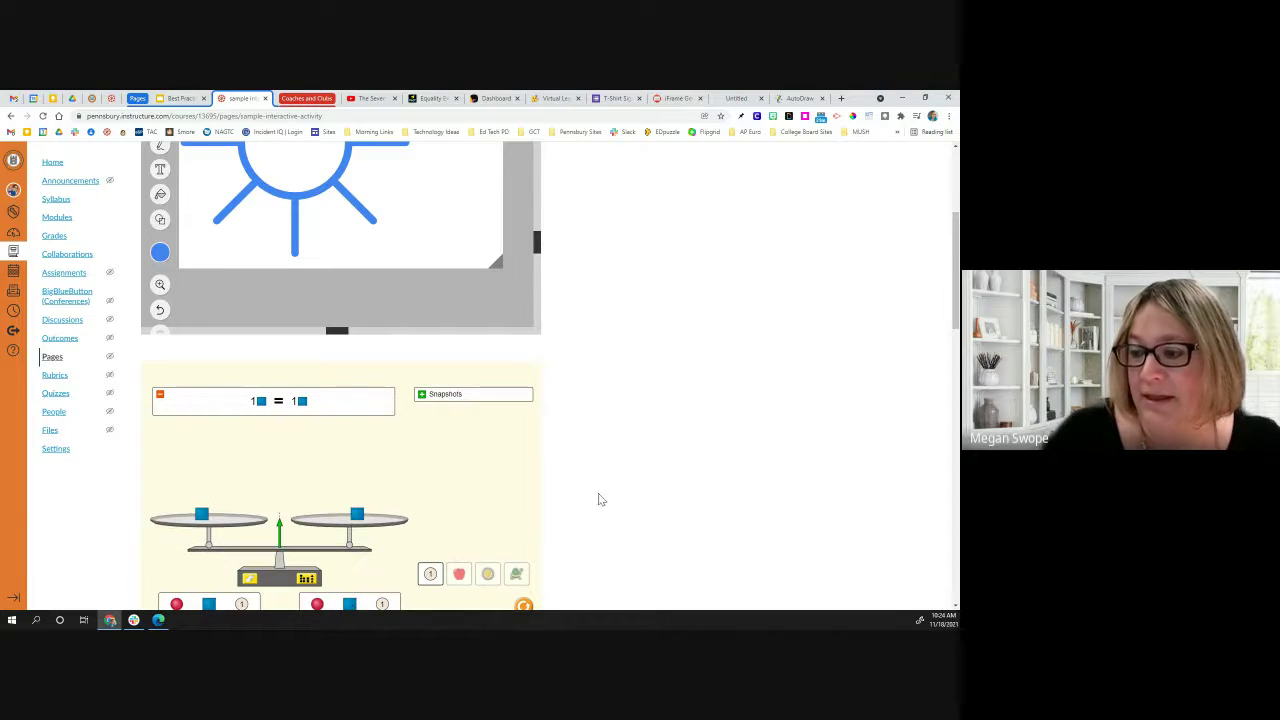
{"action": "scroll", "coordinate": [599, 495], "scroll_direction": "down", "scroll_amount": 4}
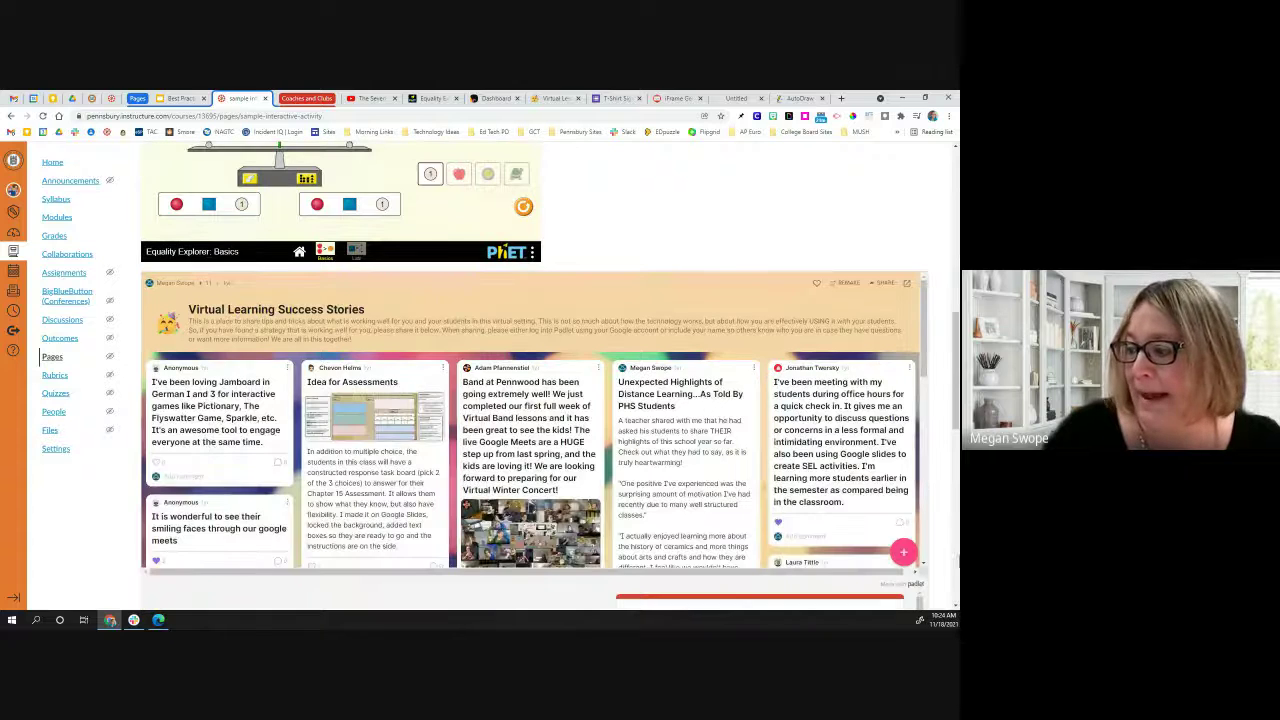
{"action": "left_click", "coordinate": [903, 551]}
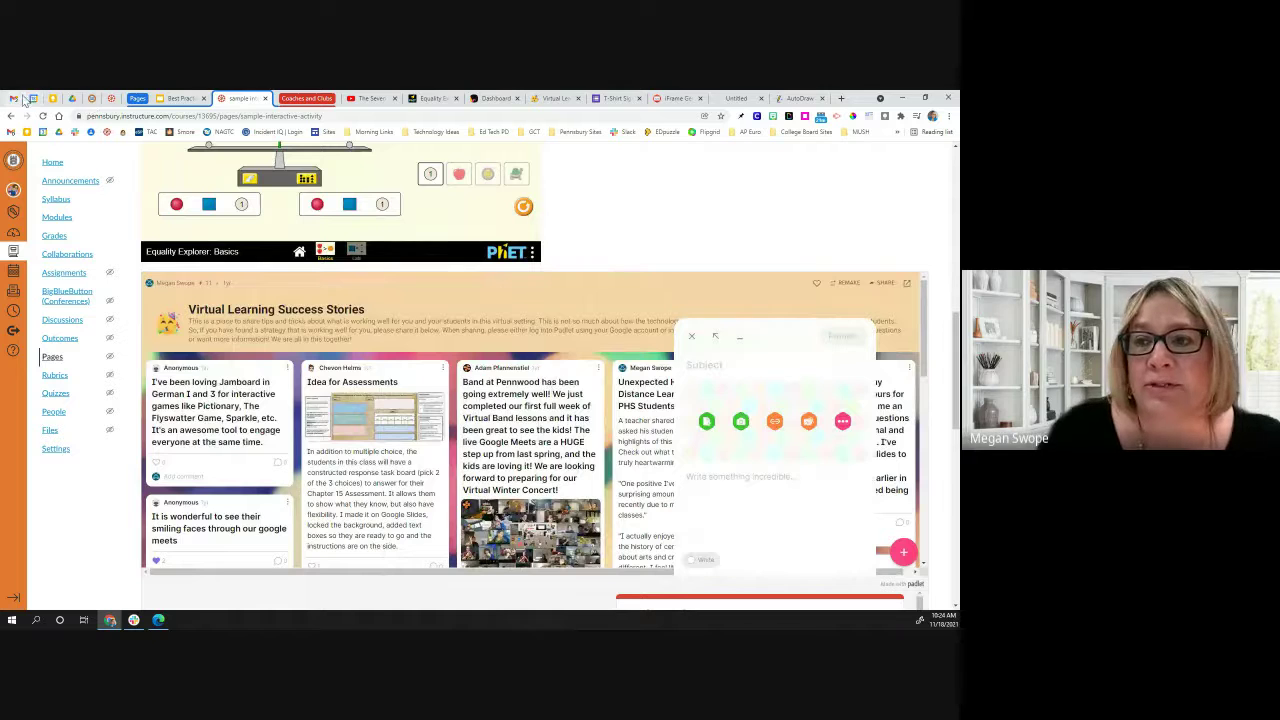
Step: Switch to the Best Practices presentation and advance to the HTML Hacks slide
{"action": "key", "text": "ctrl+shift+Tab"}
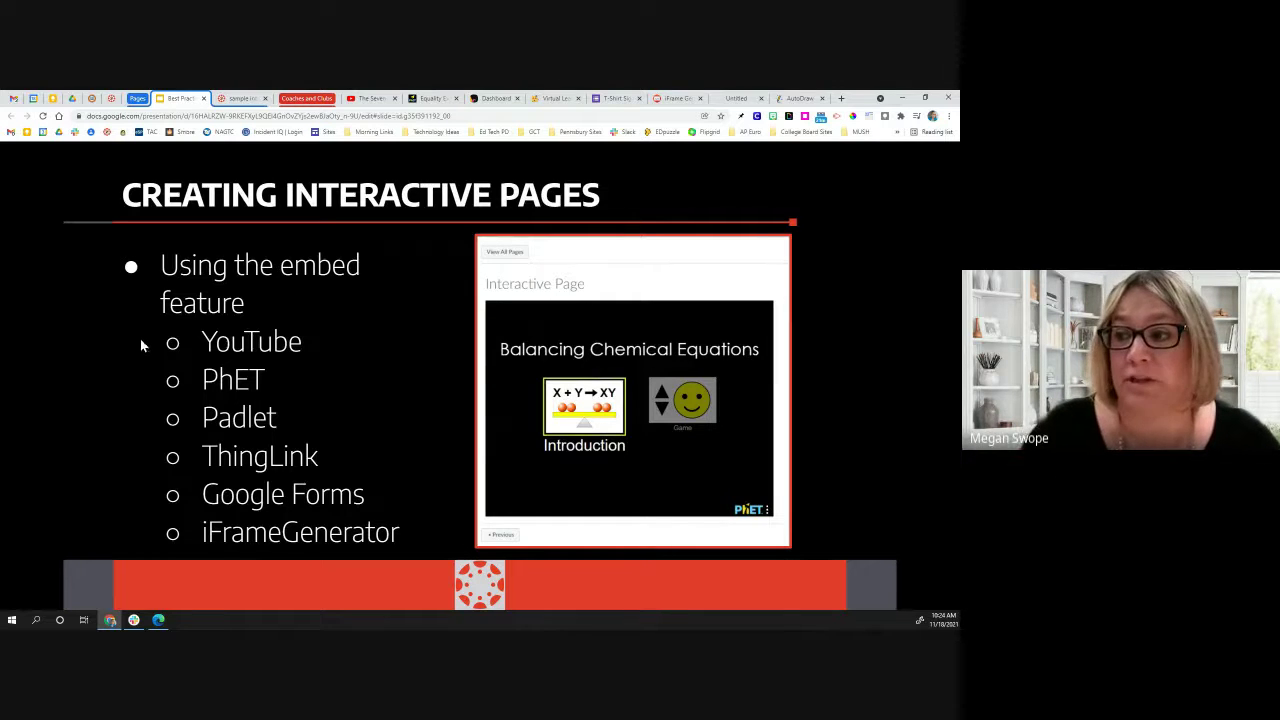
{"action": "key", "text": "Right"}
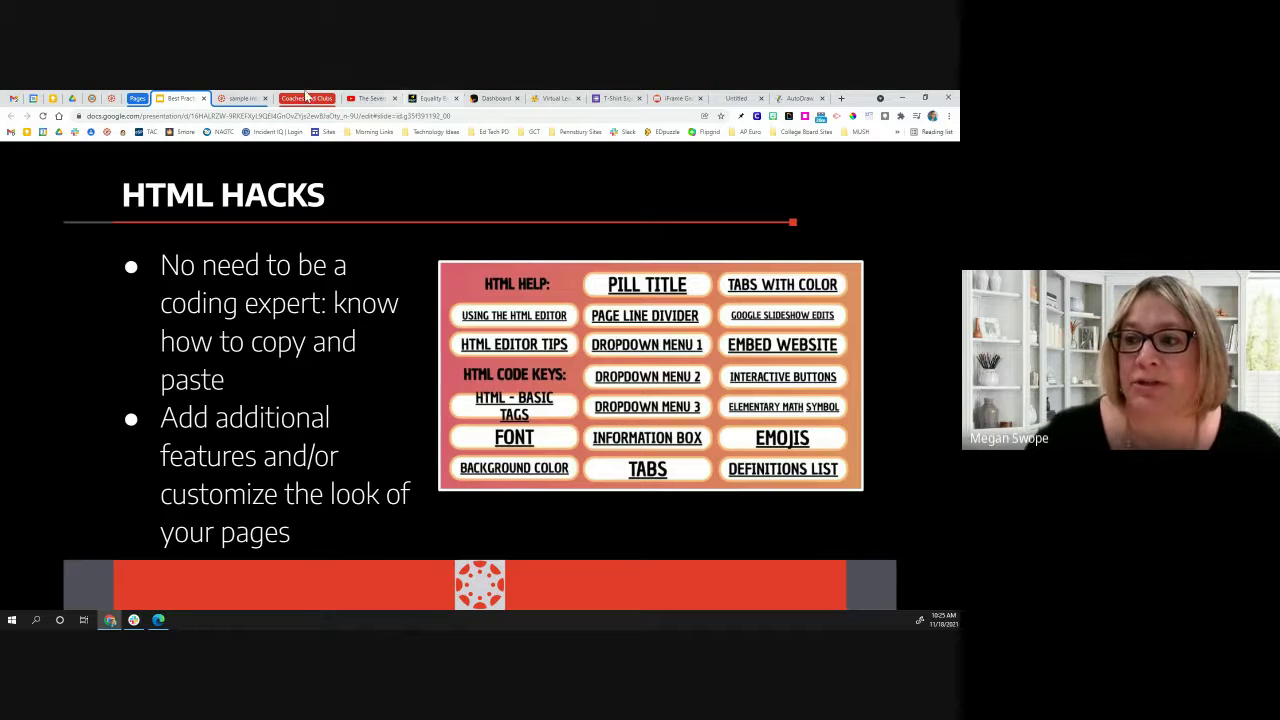
Step: Return to the sample interactive activity page in Canvas, start editing it and show its content as HTML code
{"action": "left_click", "coordinate": [240, 98]}
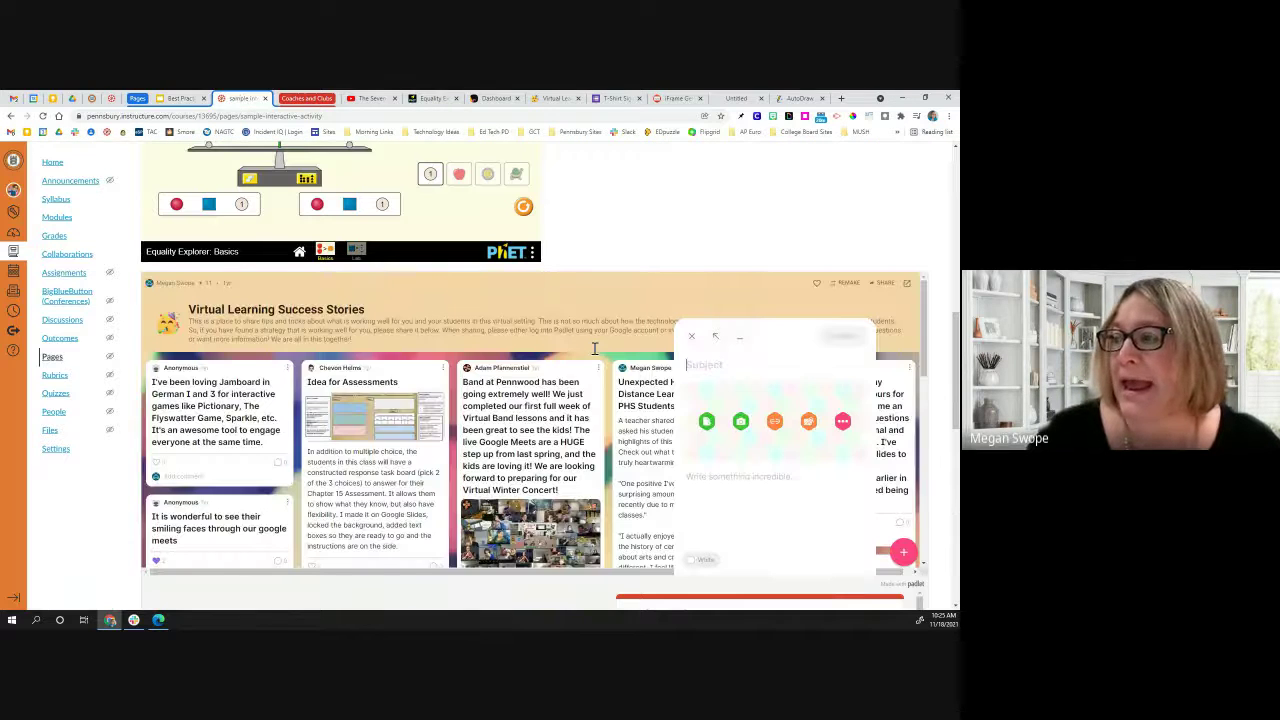
{"action": "scroll", "coordinate": [594, 348], "scroll_direction": "down", "scroll_amount": 2}
{"action": "scroll", "coordinate": [700, 300], "scroll_direction": "up", "scroll_amount": 10}
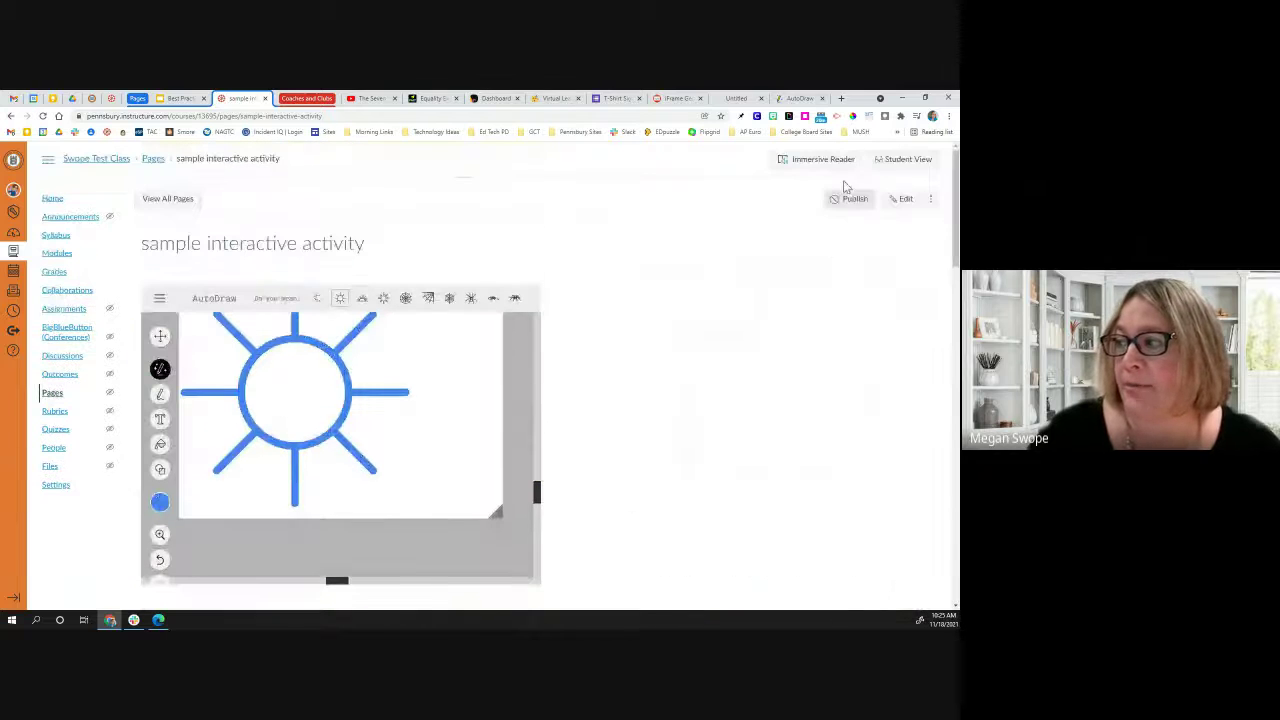
{"action": "left_click", "coordinate": [900, 198]}
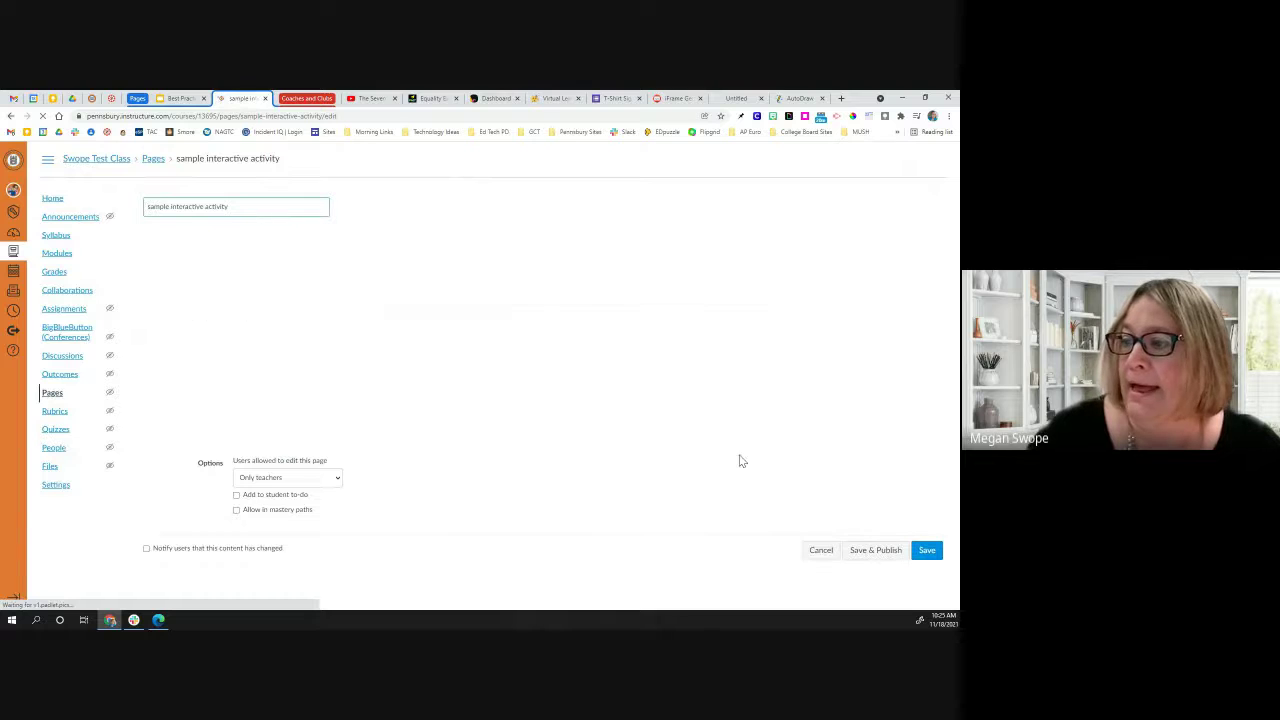
{"action": "left_click", "coordinate": [898, 442]}
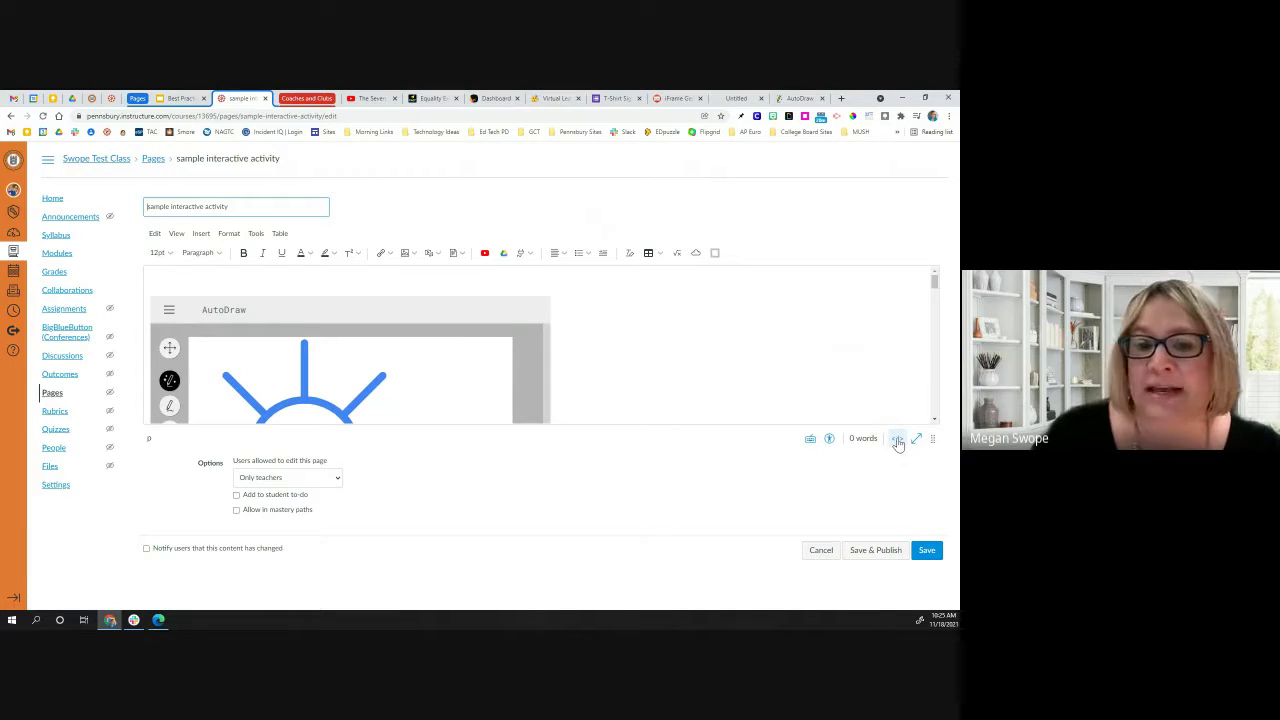
{"action": "left_click", "coordinate": [898, 442]}
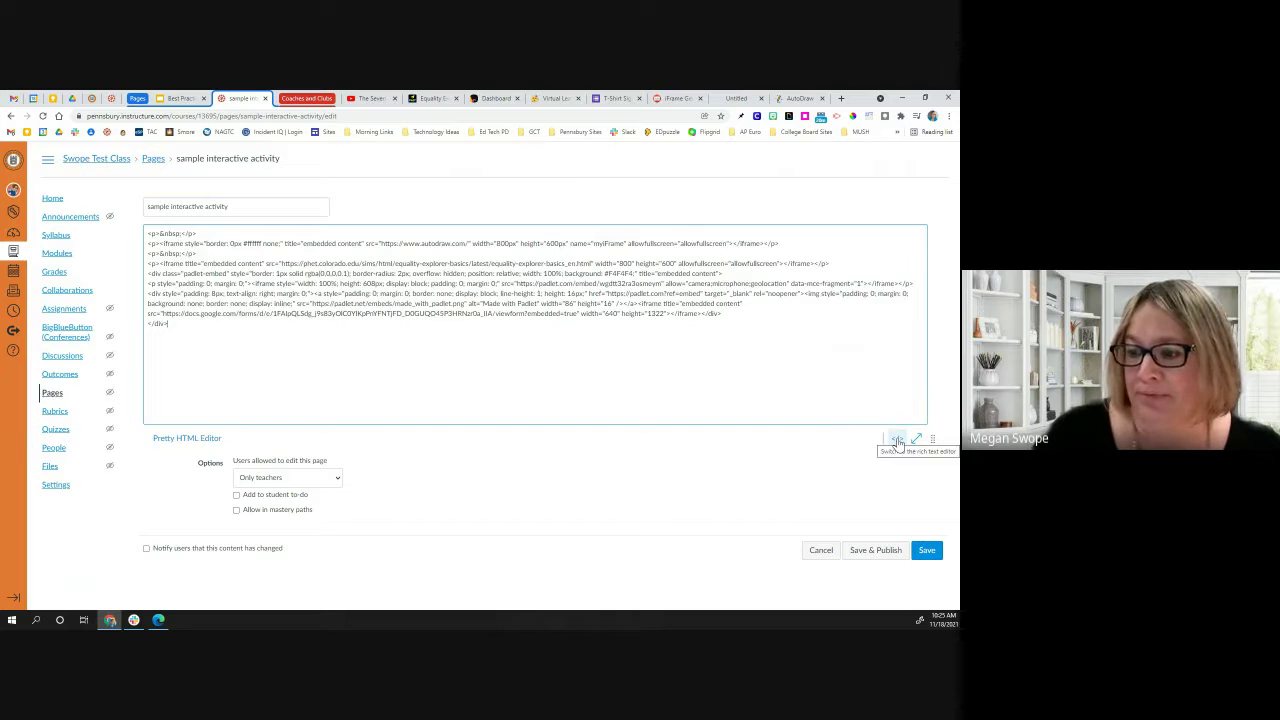
Step: Toggle the page's code between the raw and Pretty HTML Editor views
{"action": "left_click", "coordinate": [190, 438]}
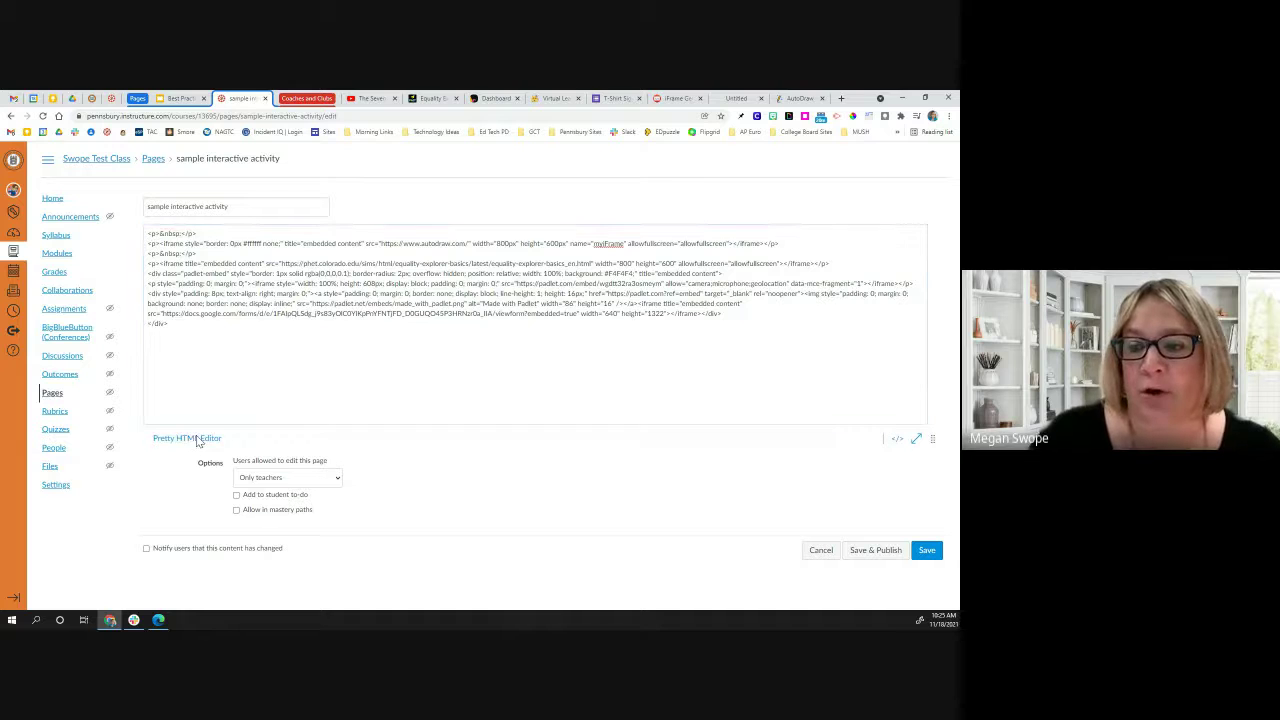
{"action": "left_click", "coordinate": [199, 441]}
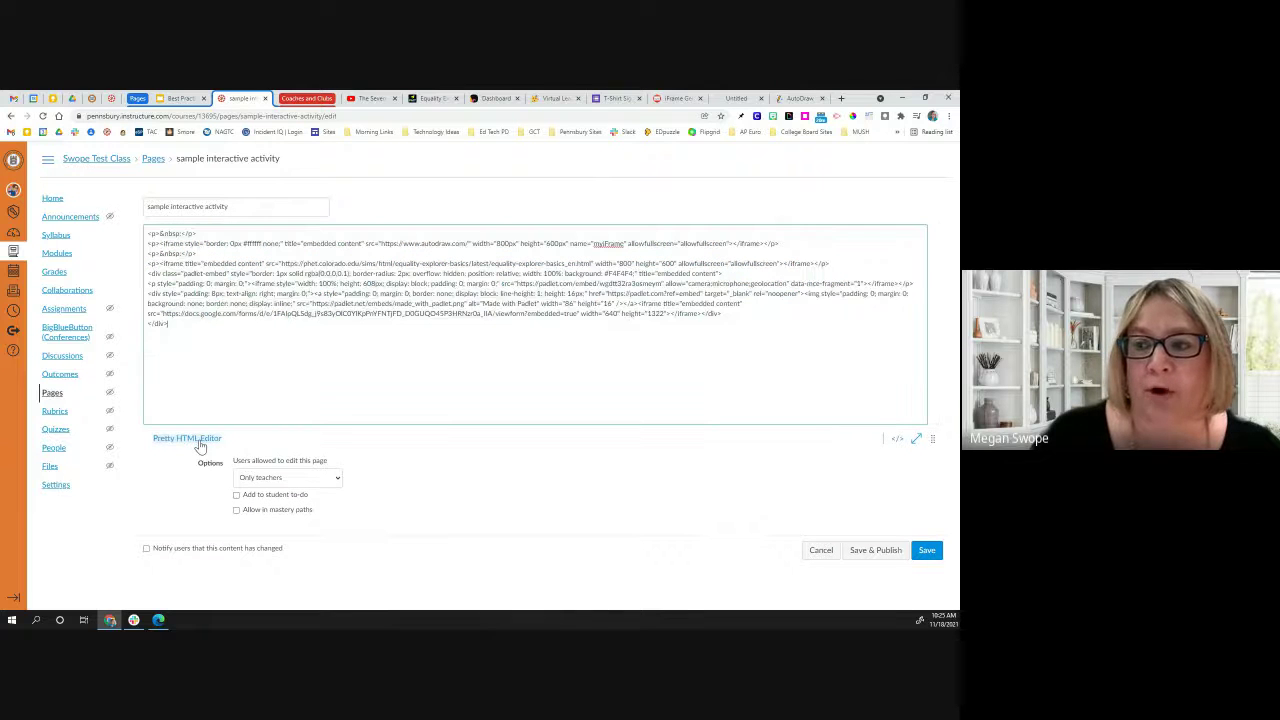
{"action": "left_click", "coordinate": [199, 441]}
{"action": "left_click", "coordinate": [199, 441]}
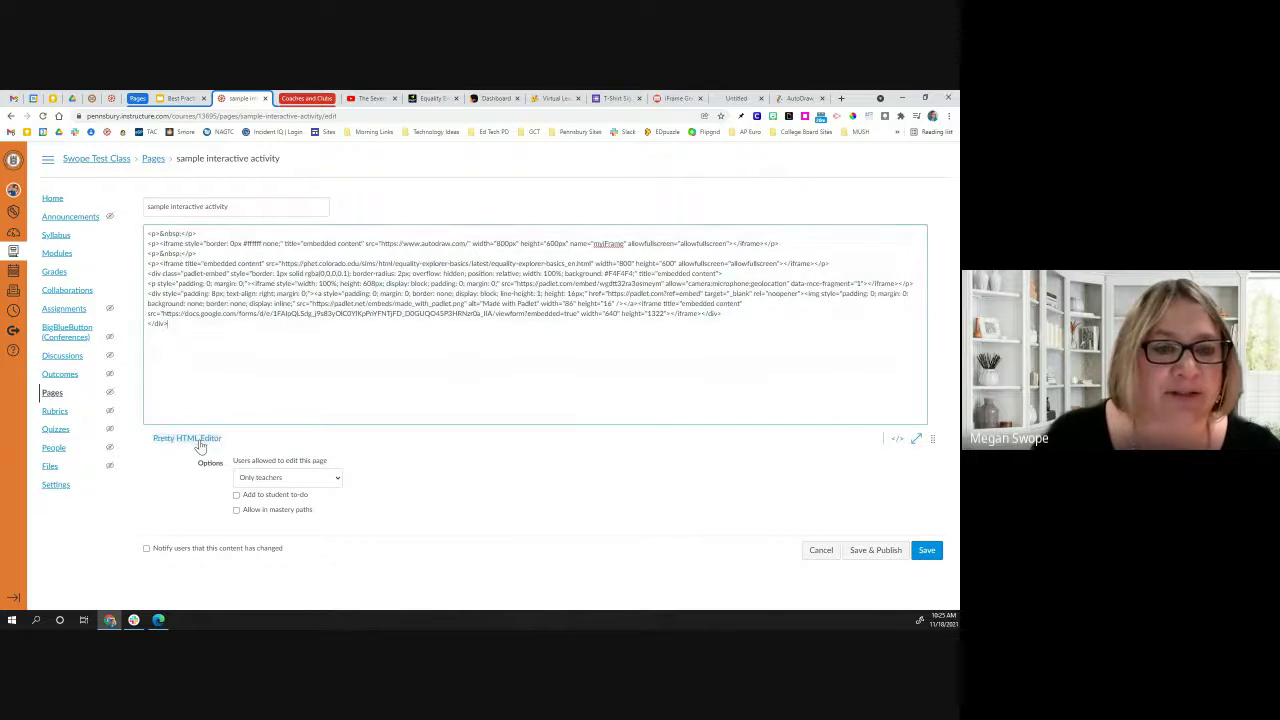
{"action": "left_click", "coordinate": [199, 441]}
{"action": "left_click", "coordinate": [199, 441]}
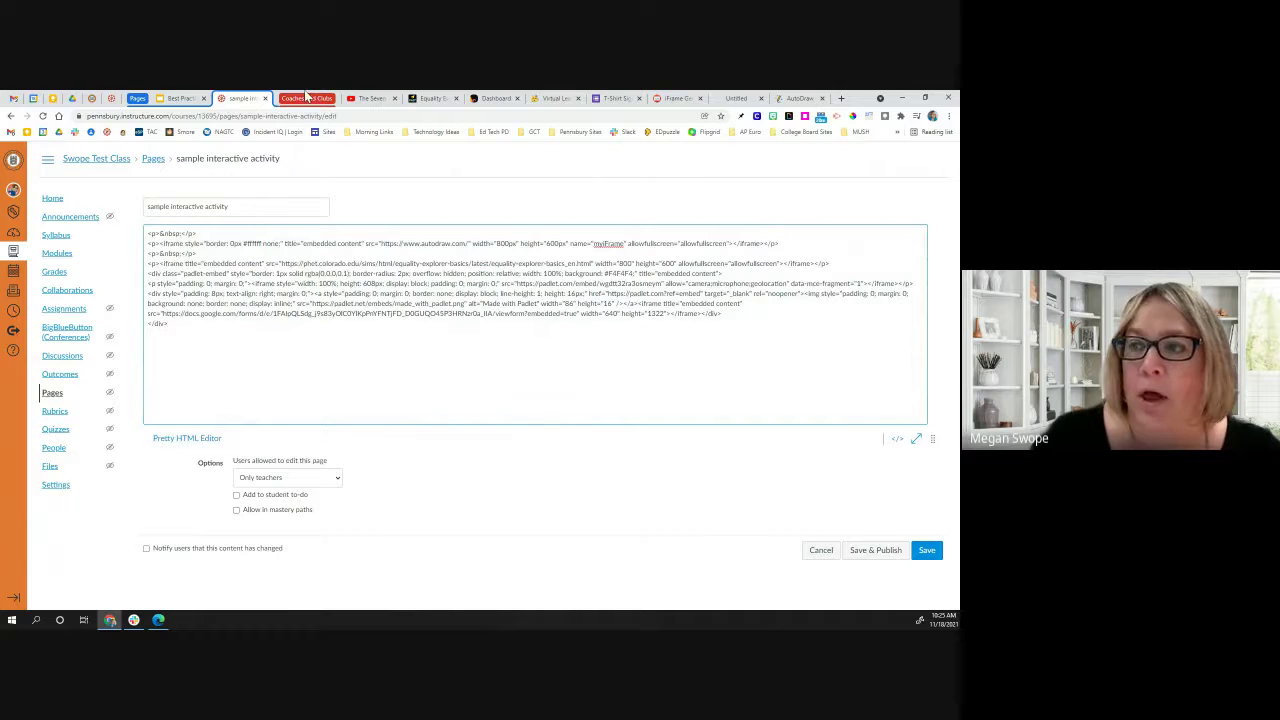
Step: Return to the HTML Hacks slide and open the linked Canvas HTML Editor Code Keys presentation
{"action": "left_click", "coordinate": [180, 98]}
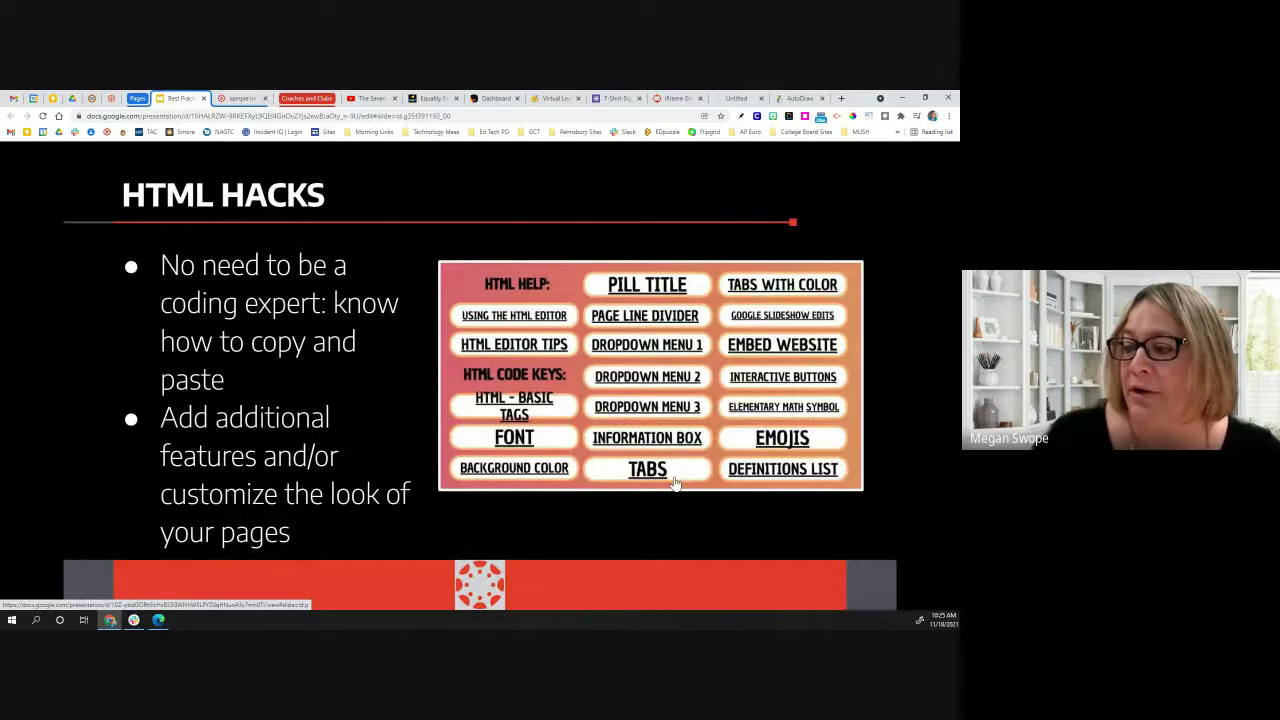
{"action": "left_click", "coordinate": [583, 353]}
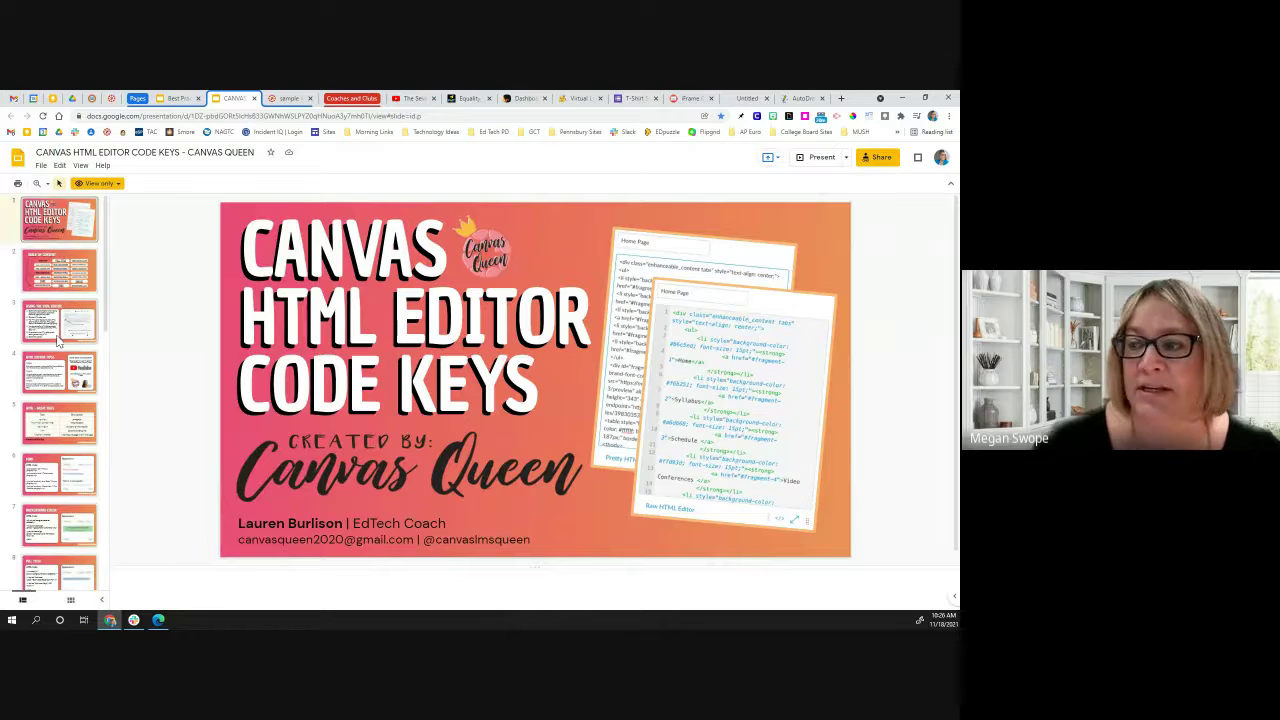
Step: Look through the code key slides on using the HTML editor, basic tags, background color, dropdown menus and the information box
{"action": "left_click", "coordinate": [90, 337]}
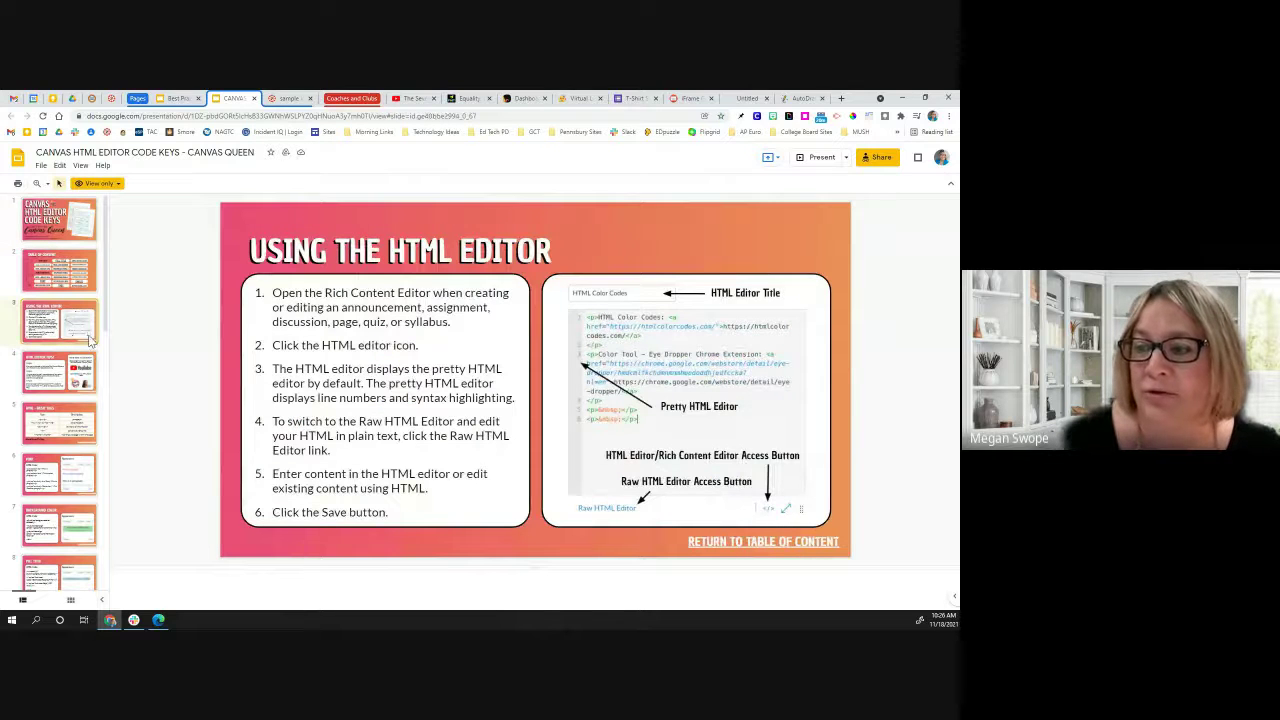
{"action": "key", "text": "Down"}
{"action": "key", "text": "Down"}
{"action": "key", "text": "Down"}
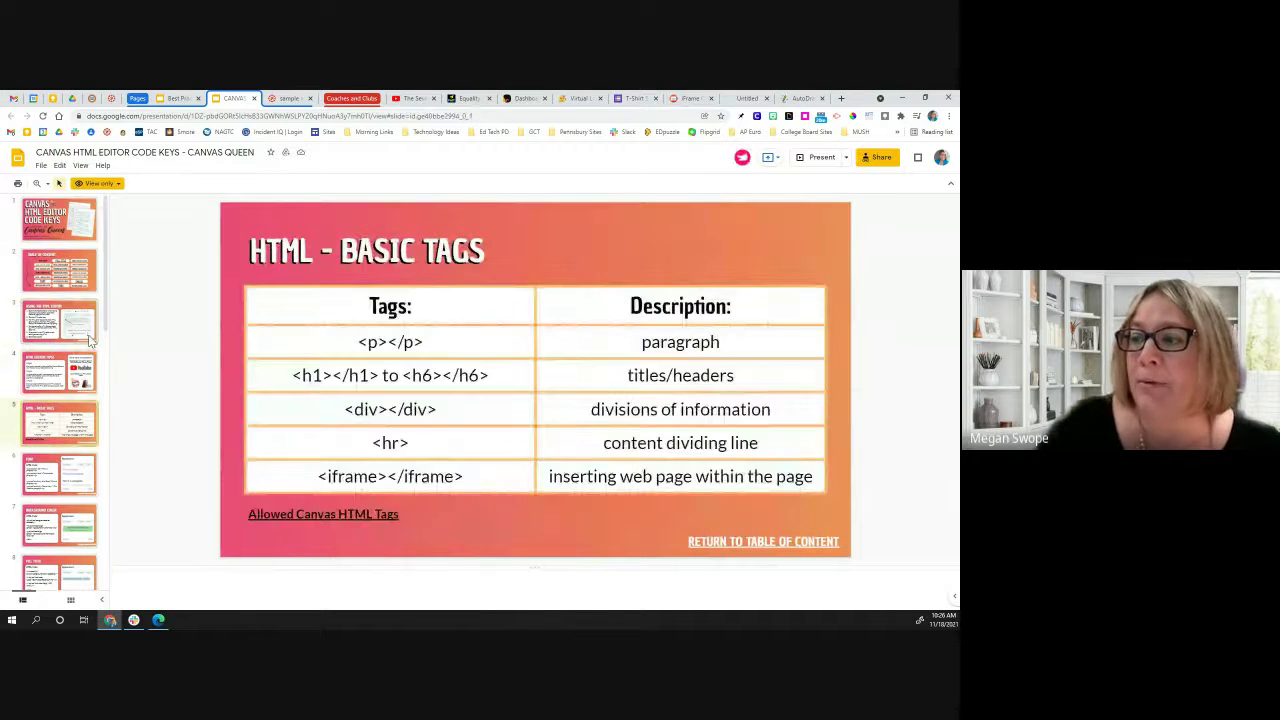
{"action": "key", "text": "Down"}
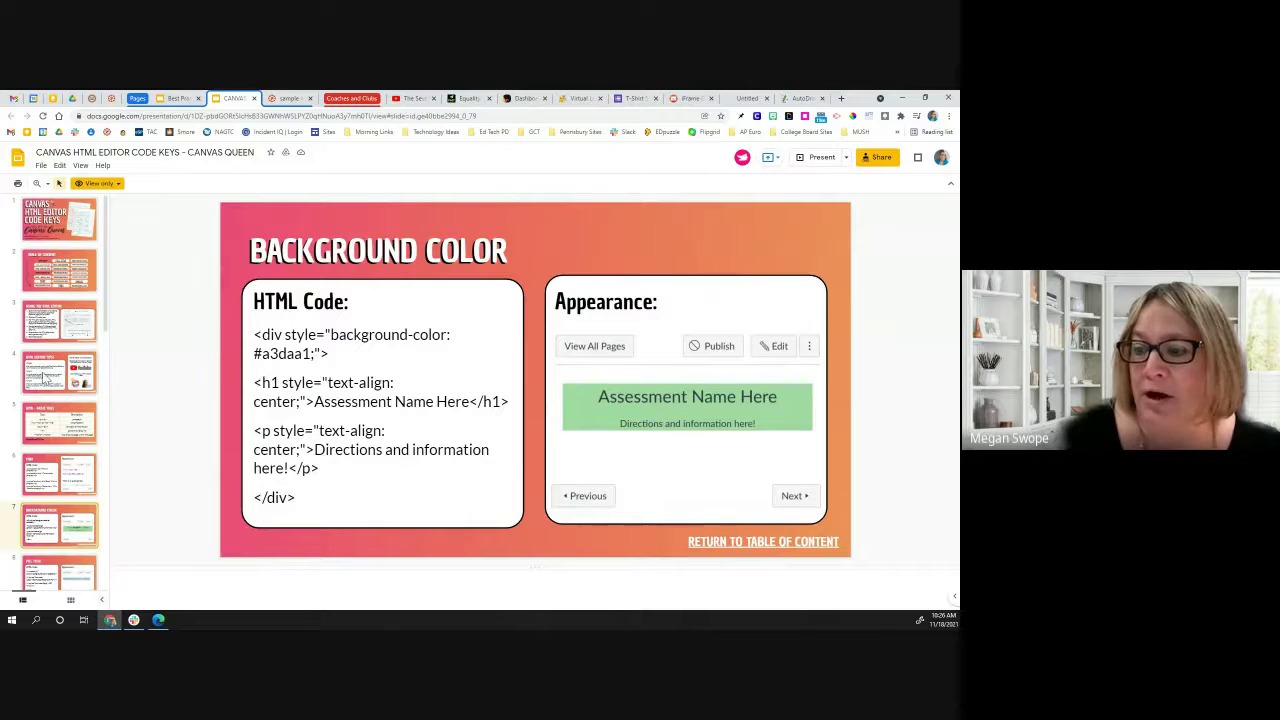
{"action": "scroll", "coordinate": [50, 522], "scroll_direction": "down", "scroll_amount": 2}
{"action": "left_click", "coordinate": [52, 533]}
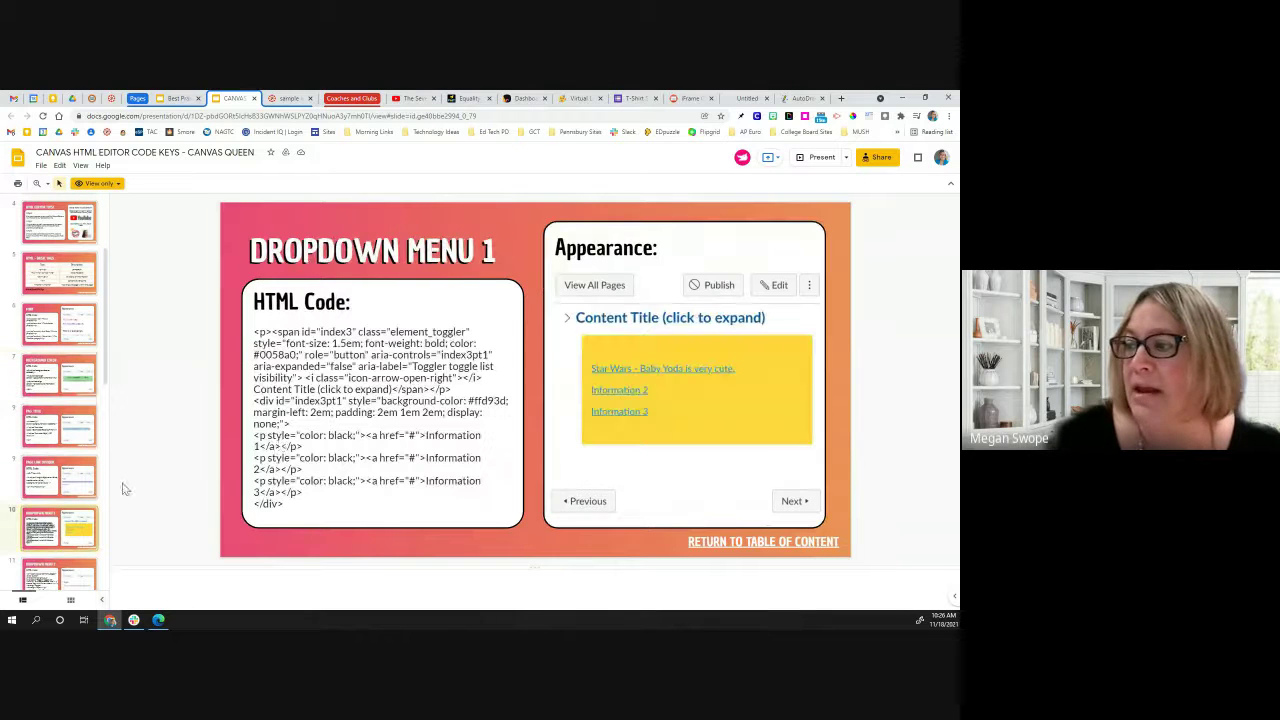
{"action": "scroll", "coordinate": [60, 500], "scroll_direction": "down", "scroll_amount": 2}
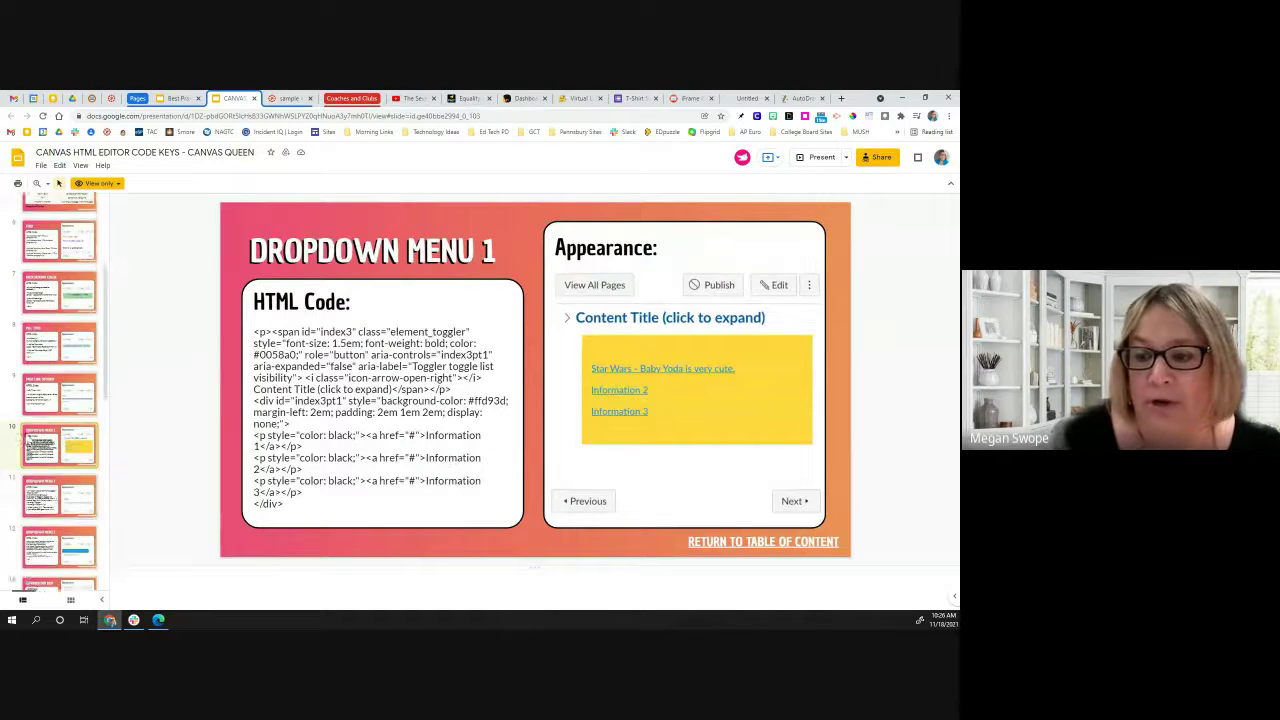
{"action": "left_click", "coordinate": [62, 492]}
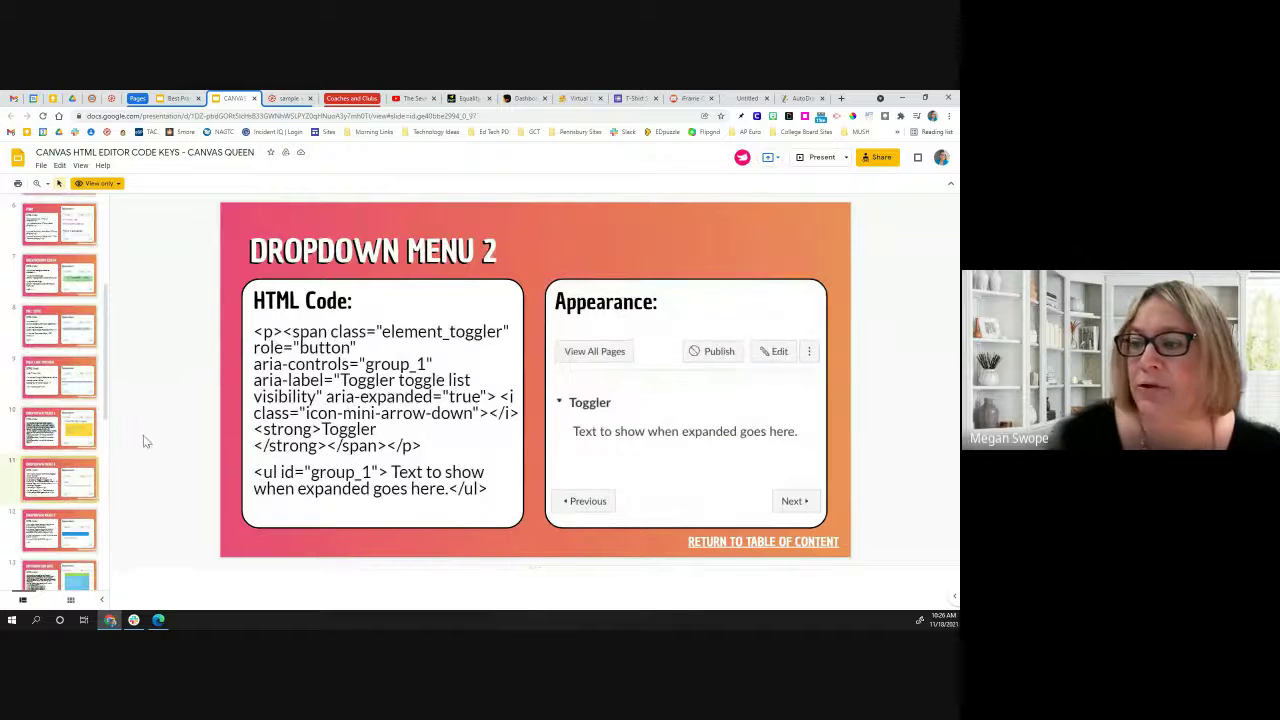
{"action": "key", "text": "Down"}
{"action": "left_click", "coordinate": [57, 576]}
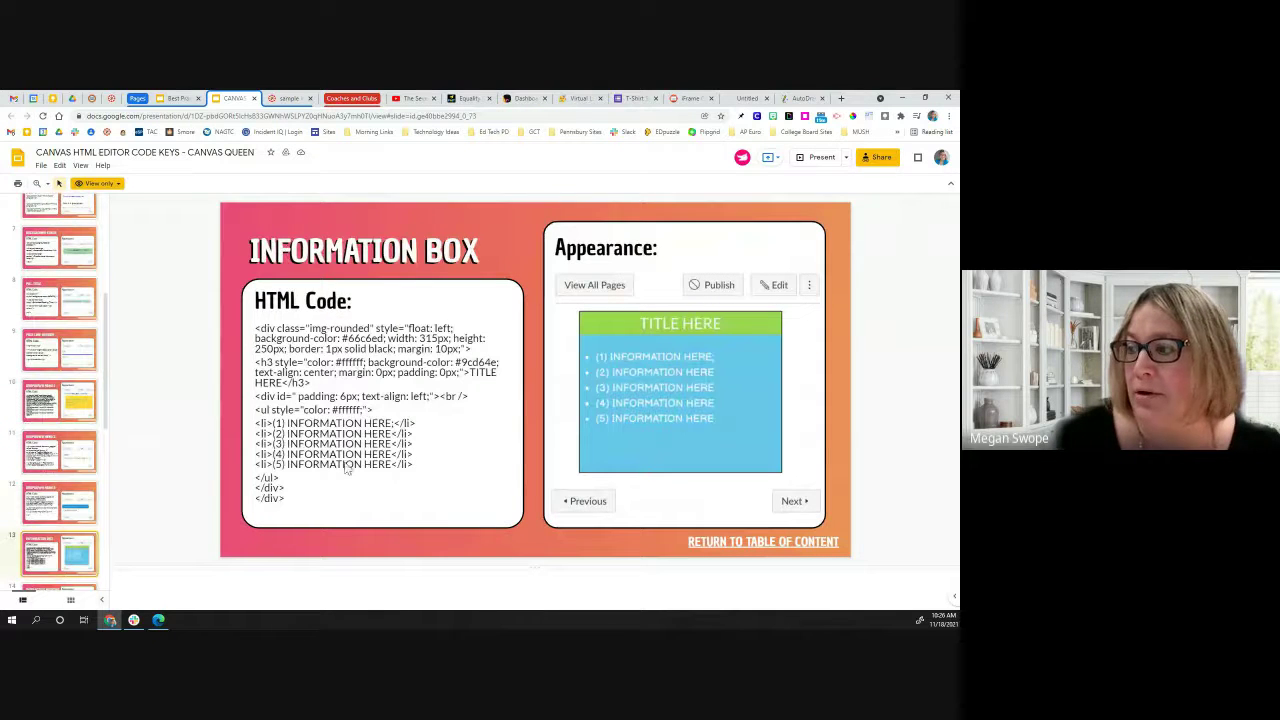
Step: Copy all the HTML code below the heading on the Interactive Buttons slide of the code keys presentation
{"action": "scroll", "coordinate": [62, 438], "scroll_direction": "down", "scroll_amount": 2}
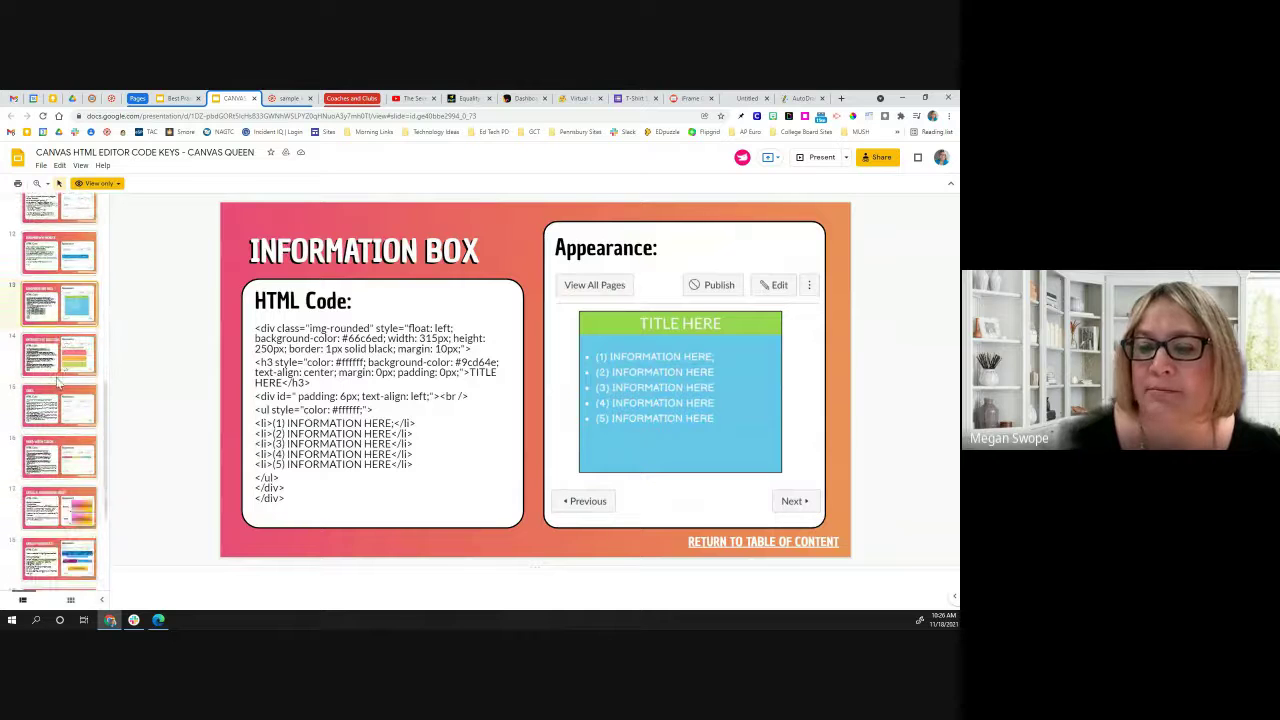
{"action": "left_click", "coordinate": [62, 362]}
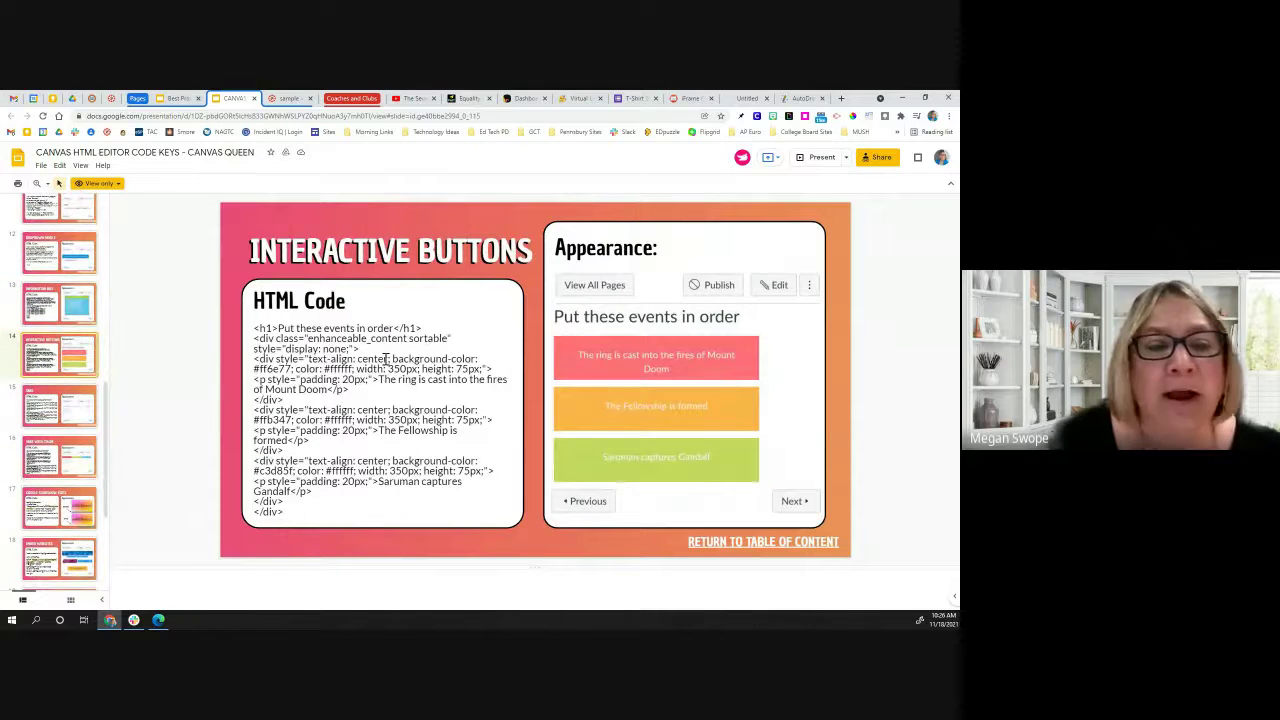
{"action": "left_click_drag", "start_coordinate": [288, 512], "coordinate": [252, 300]}
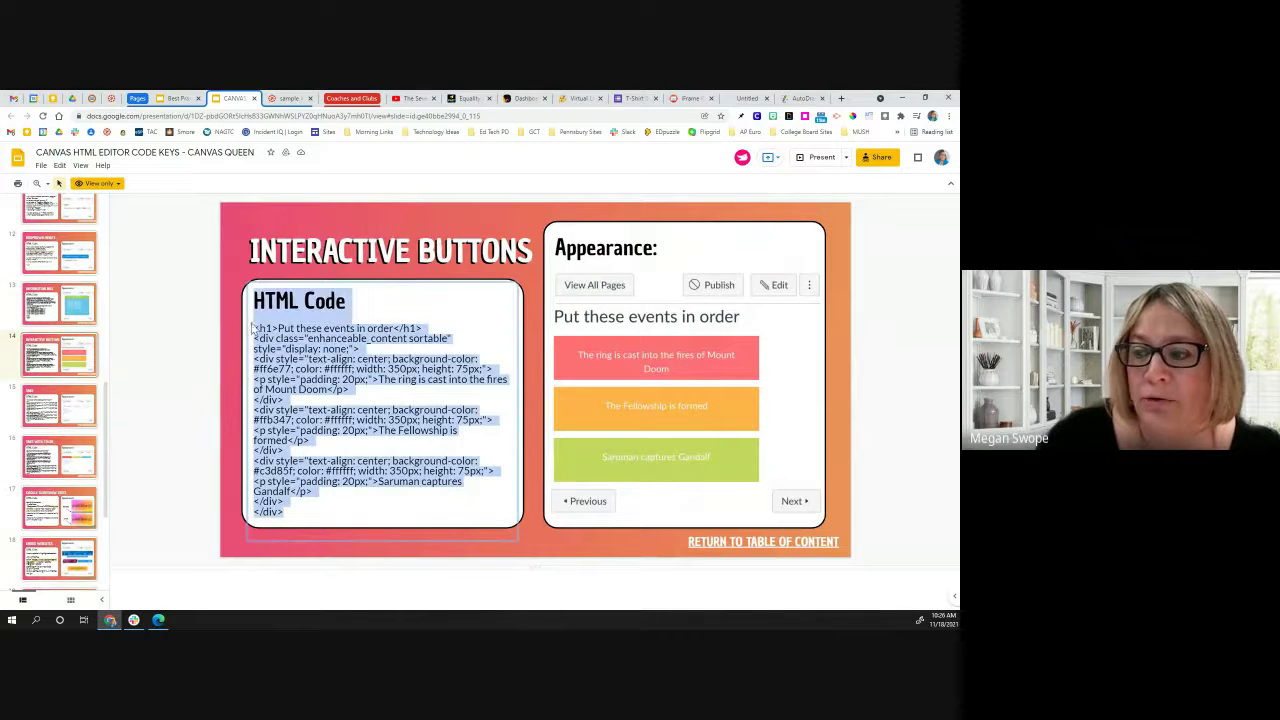
{"action": "left_click", "coordinate": [266, 343]}
{"action": "left_click_drag", "start_coordinate": [290, 510], "coordinate": [256, 326]}
{"action": "right_click", "coordinate": [293, 340]}
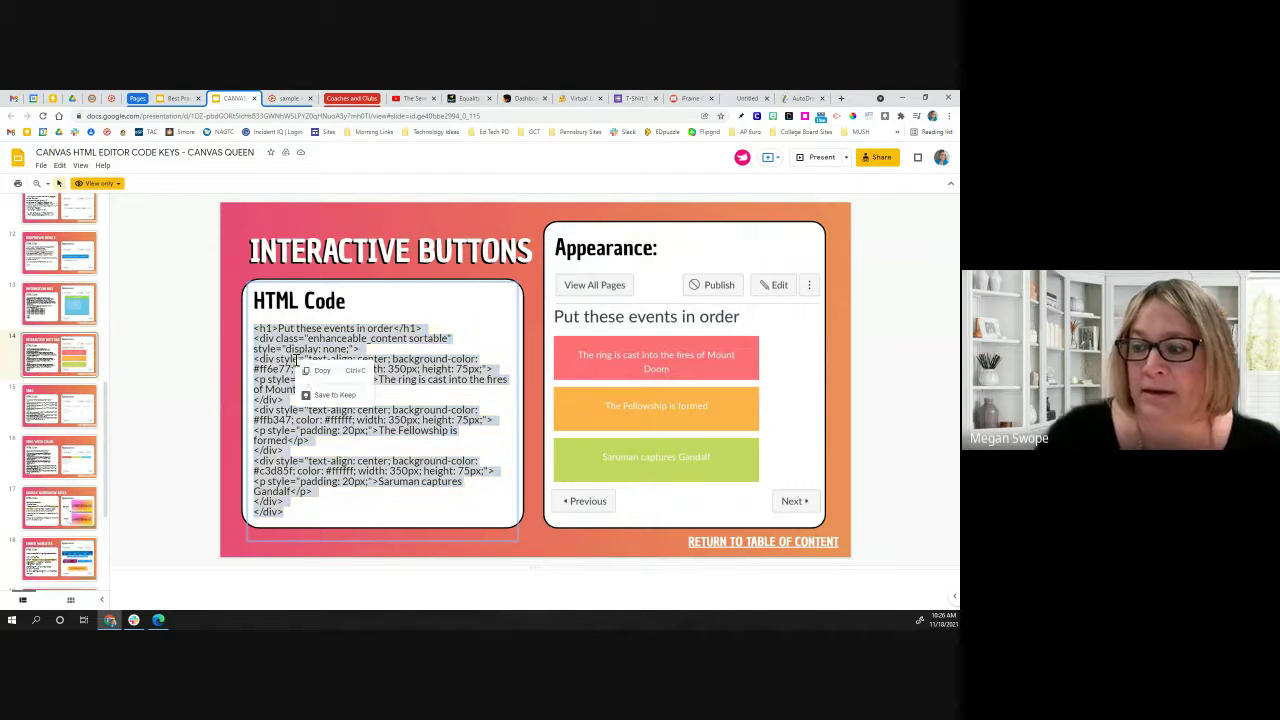
{"action": "left_click", "coordinate": [313, 380]}
Step: Paste the interactive buttons code at the end of the sample interactive activity page's HTML in Canvas and save the page
{"action": "left_click", "coordinate": [285, 98]}
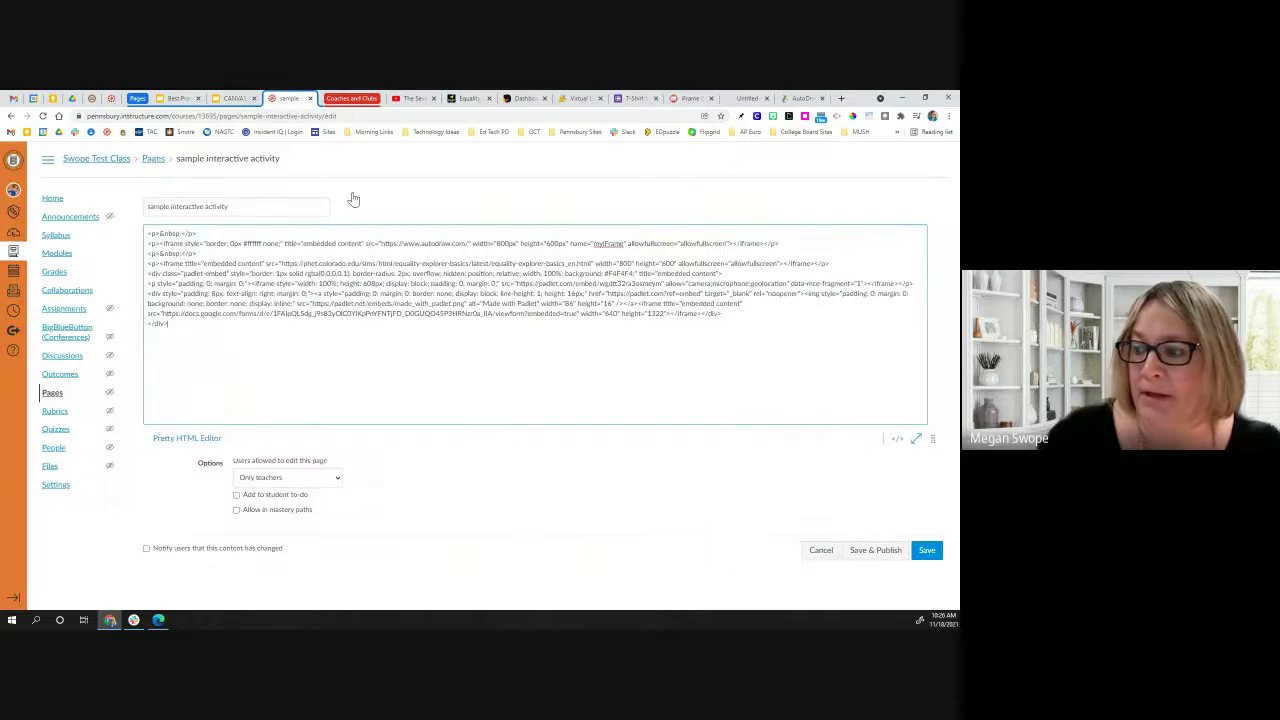
{"action": "left_click", "coordinate": [252, 348]}
{"action": "key", "text": "ctrl+v"}
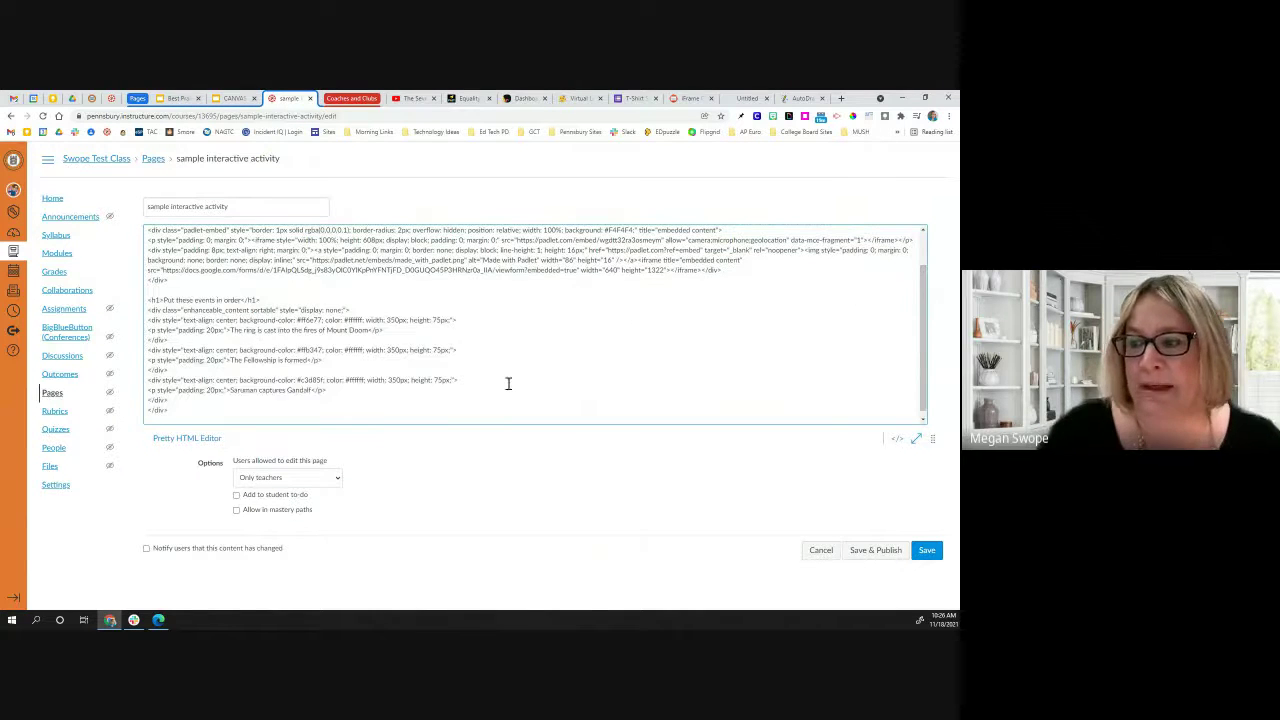
{"action": "left_click", "coordinate": [926, 558]}
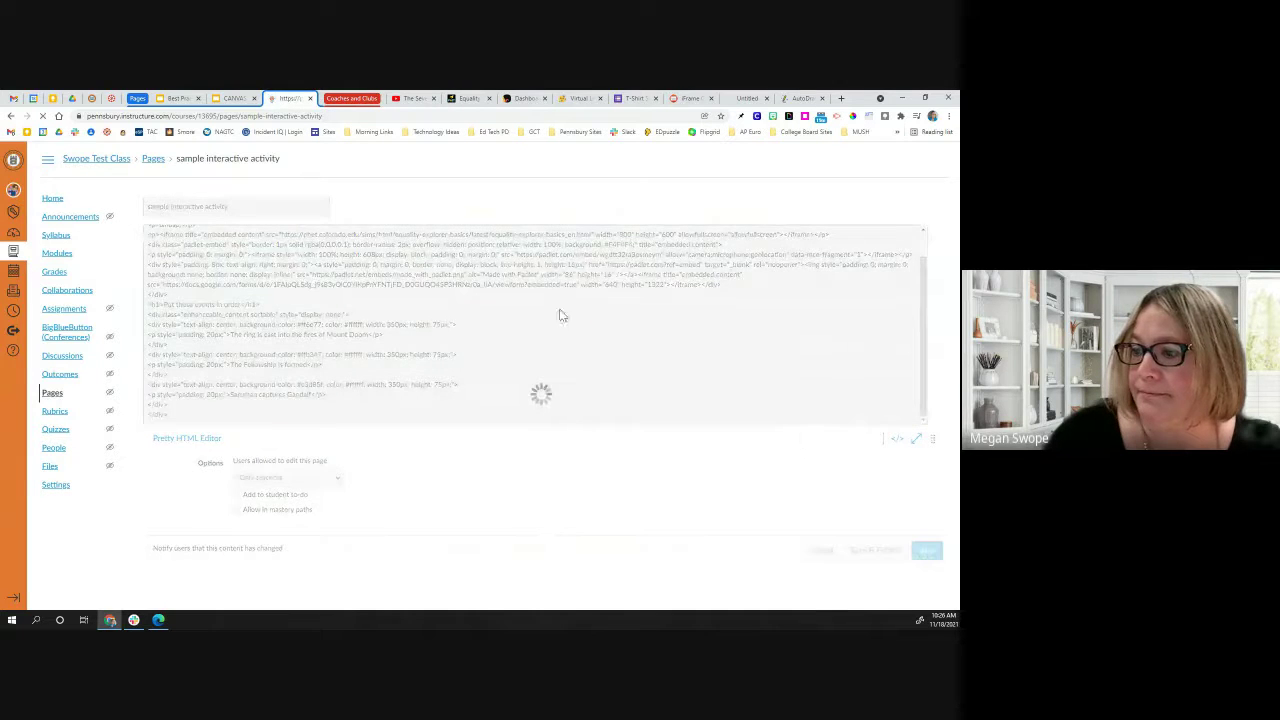
Step: Test the sortable buttons under "Put these events in order" at the end of the page by rearranging the events
{"action": "scroll", "coordinate": [646, 340], "scroll_direction": "down", "scroll_amount": 15}
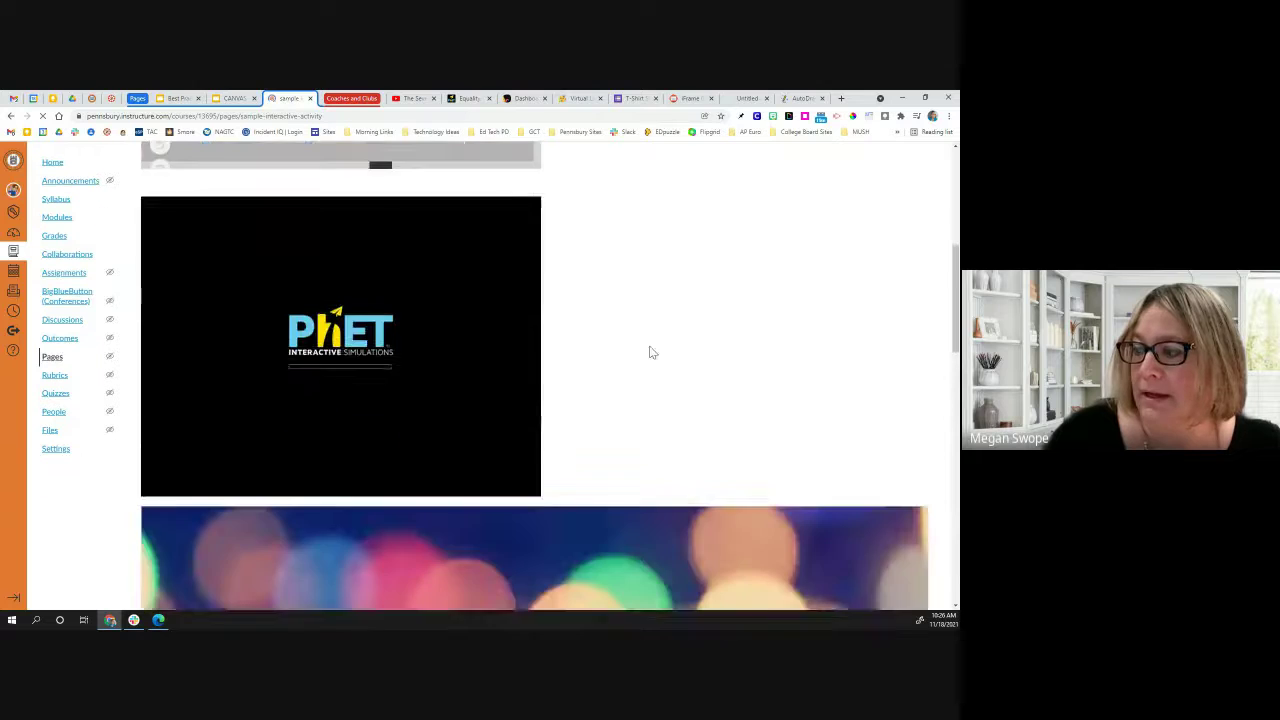
{"action": "scroll", "coordinate": [646, 347], "scroll_direction": "down", "scroll_amount": 5}
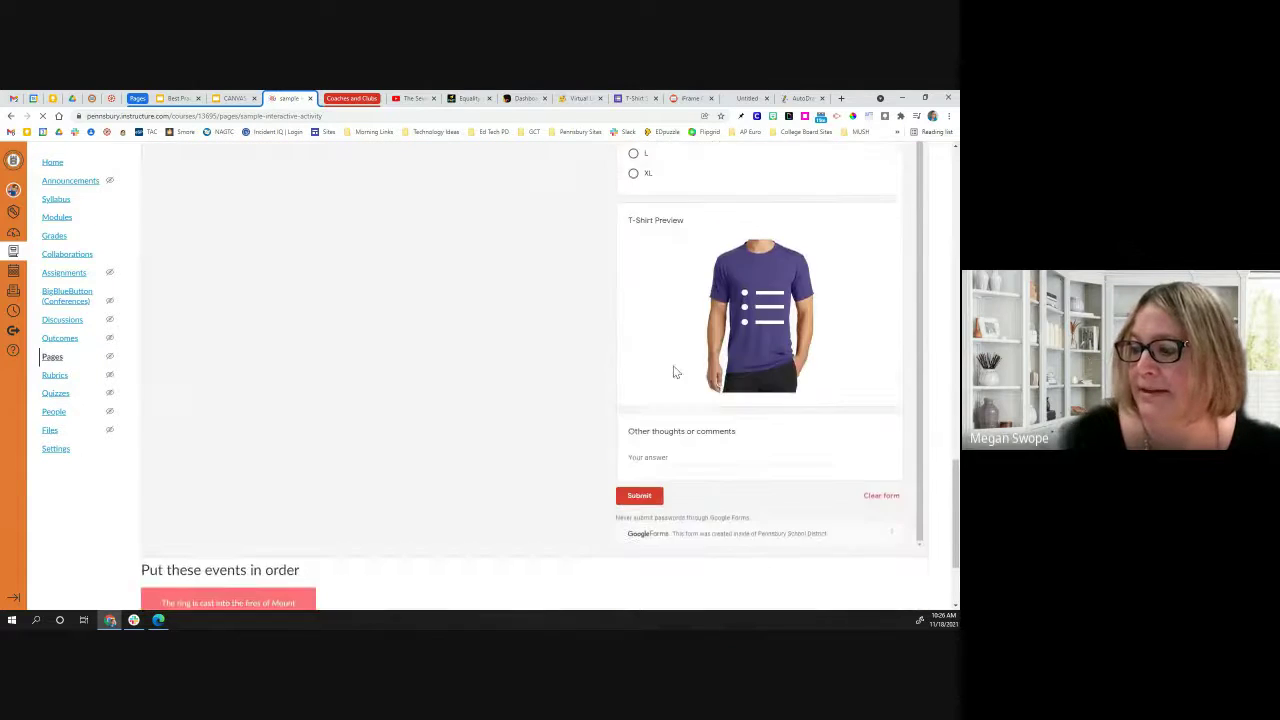
{"action": "left_click_drag", "start_coordinate": [158, 492], "coordinate": [208, 456]}
{"action": "left_click_drag", "start_coordinate": [213, 538], "coordinate": [222, 497]}
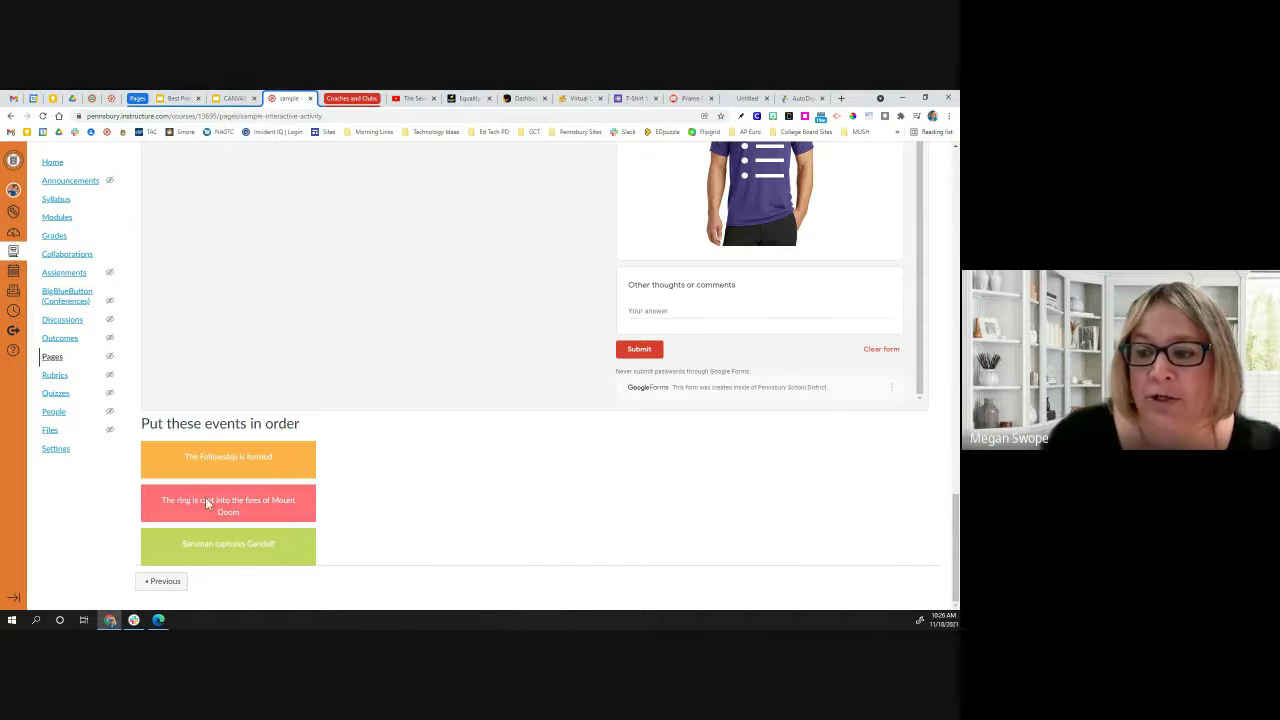
{"action": "left_click_drag", "start_coordinate": [205, 500], "coordinate": [215, 460]}
{"action": "left_click_drag", "start_coordinate": [224, 519], "coordinate": [220, 470]}
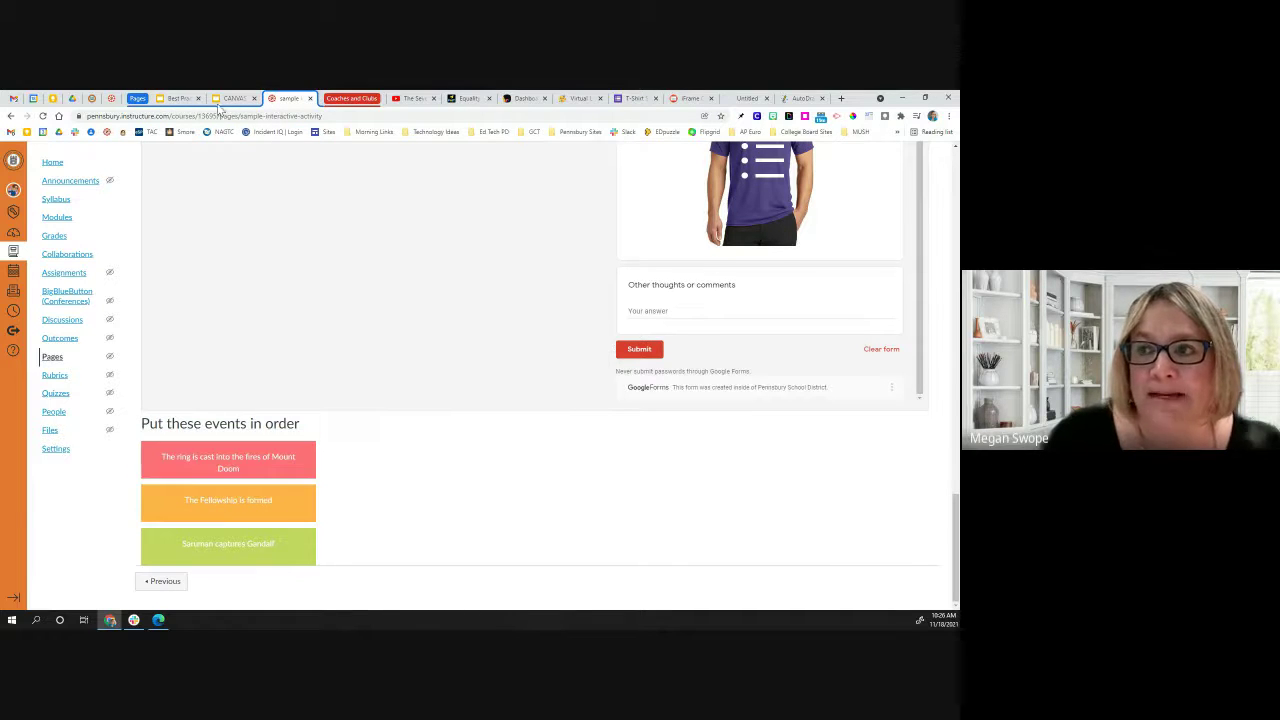
Step: Return to the best practices slideshow and advance from HTML Hacks to the Often Overlooked Page Options slide
{"action": "left_click", "coordinate": [175, 98]}
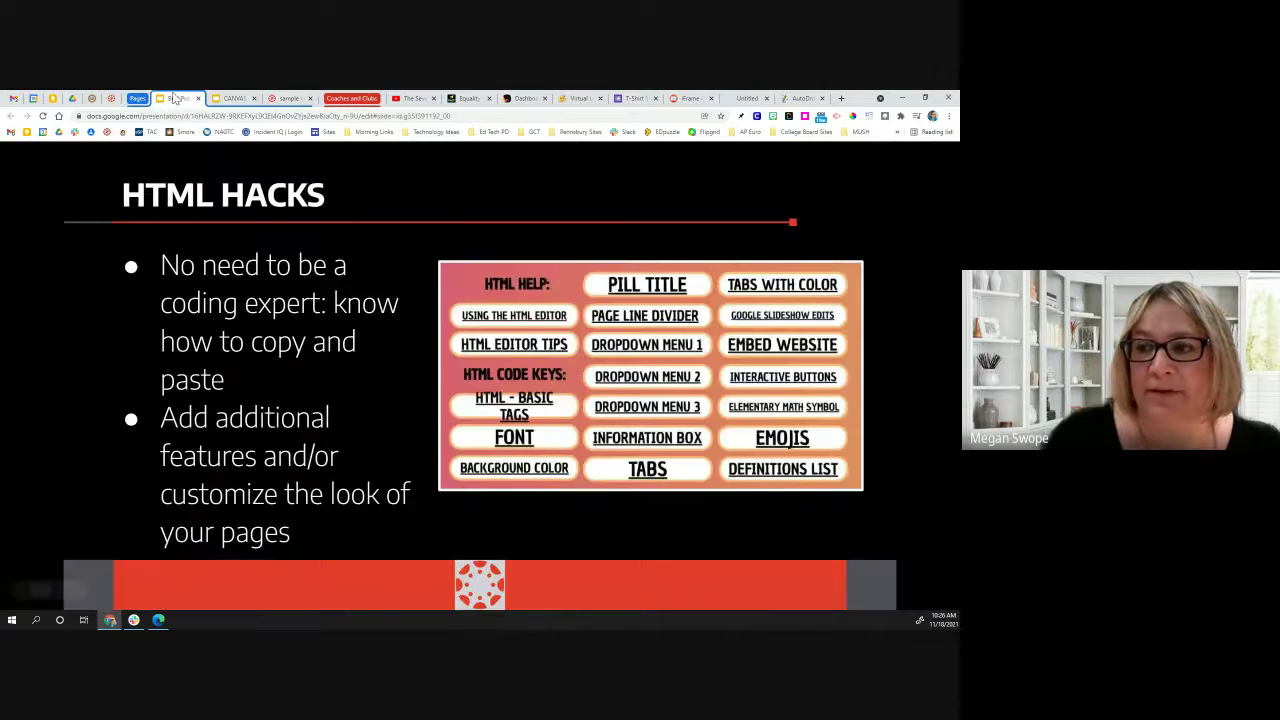
{"action": "left_click", "coordinate": [80, 328]}
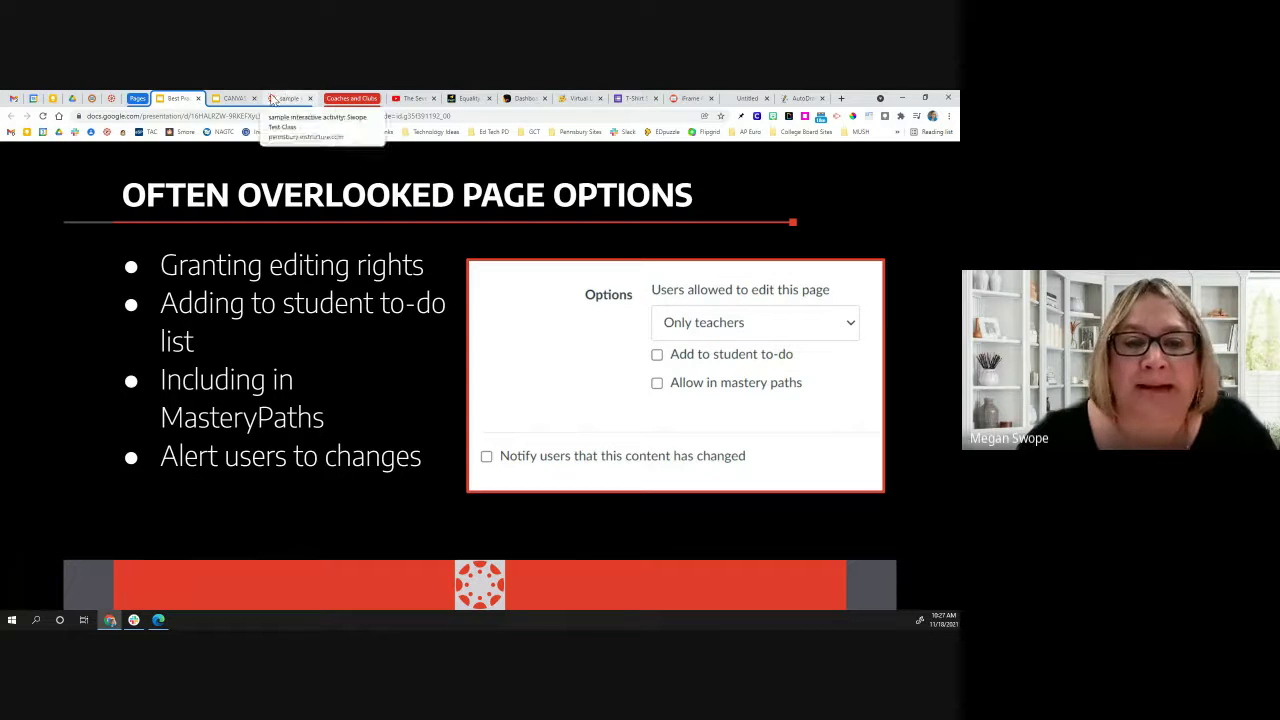
Step: Return to the sample interactive activity page in Canvas and open it for editing
{"action": "left_click", "coordinate": [233, 99]}
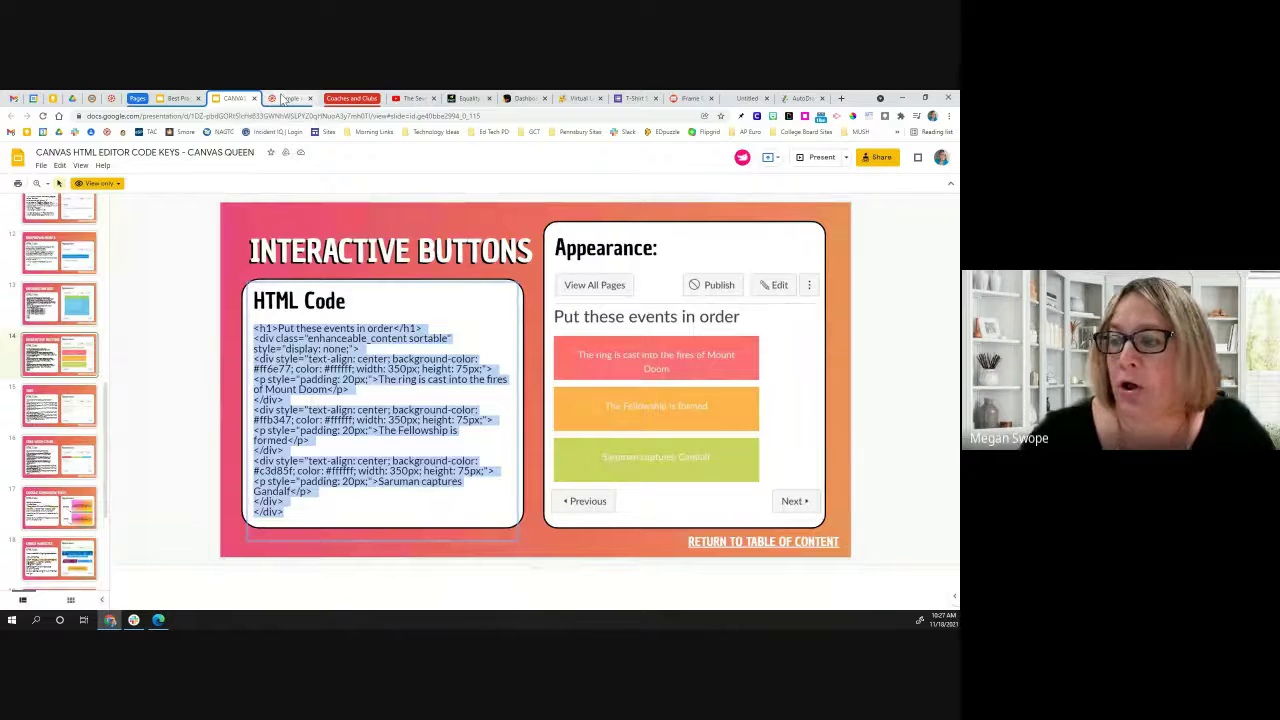
{"action": "left_click", "coordinate": [283, 100]}
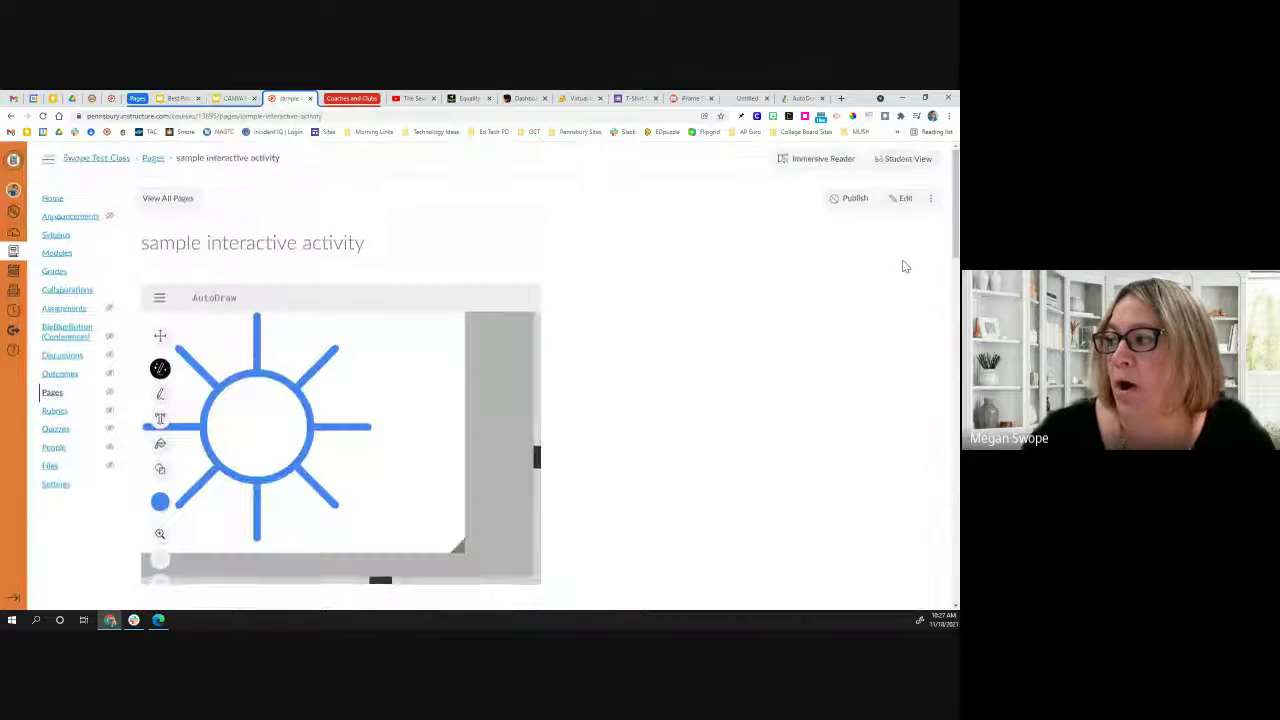
{"action": "left_click", "coordinate": [903, 200]}
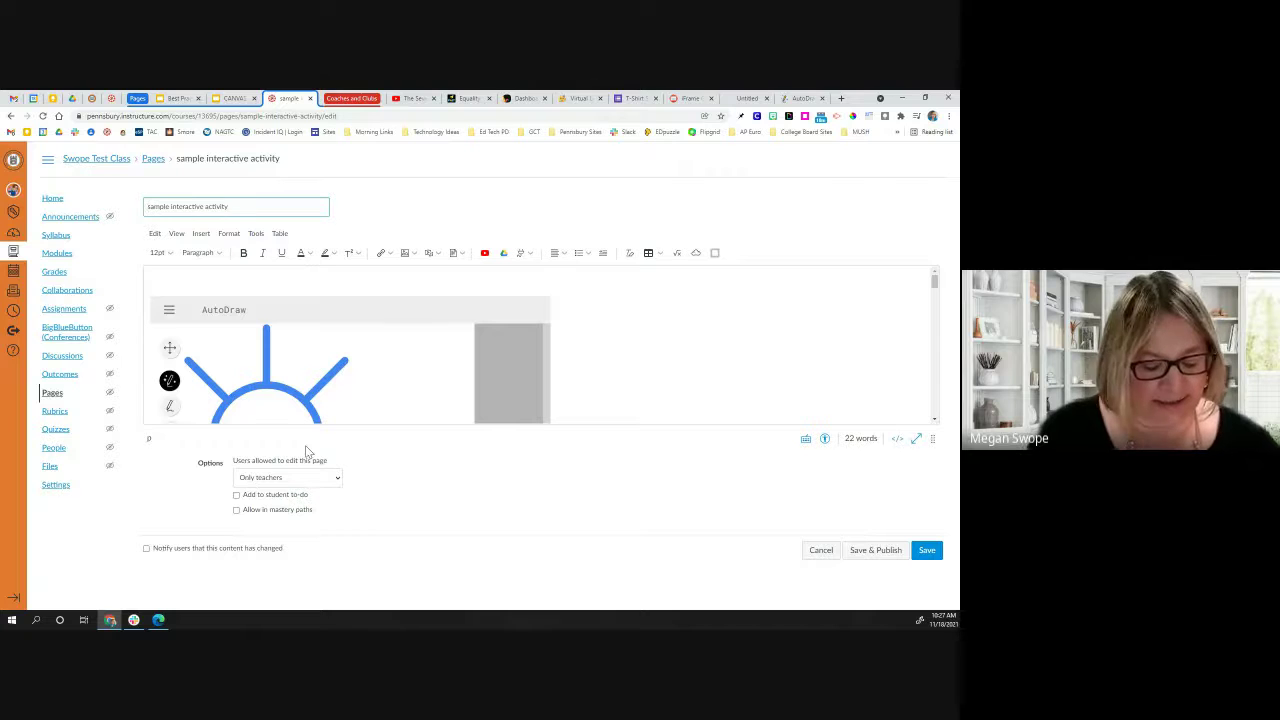
Step: Set the users allowed to edit the page to Teachers and students, and change that to Anyone
{"action": "key", "text": "ctrl+plus"}
{"action": "key", "text": "ctrl+plus"}
{"action": "key", "text": "ctrl+plus"}
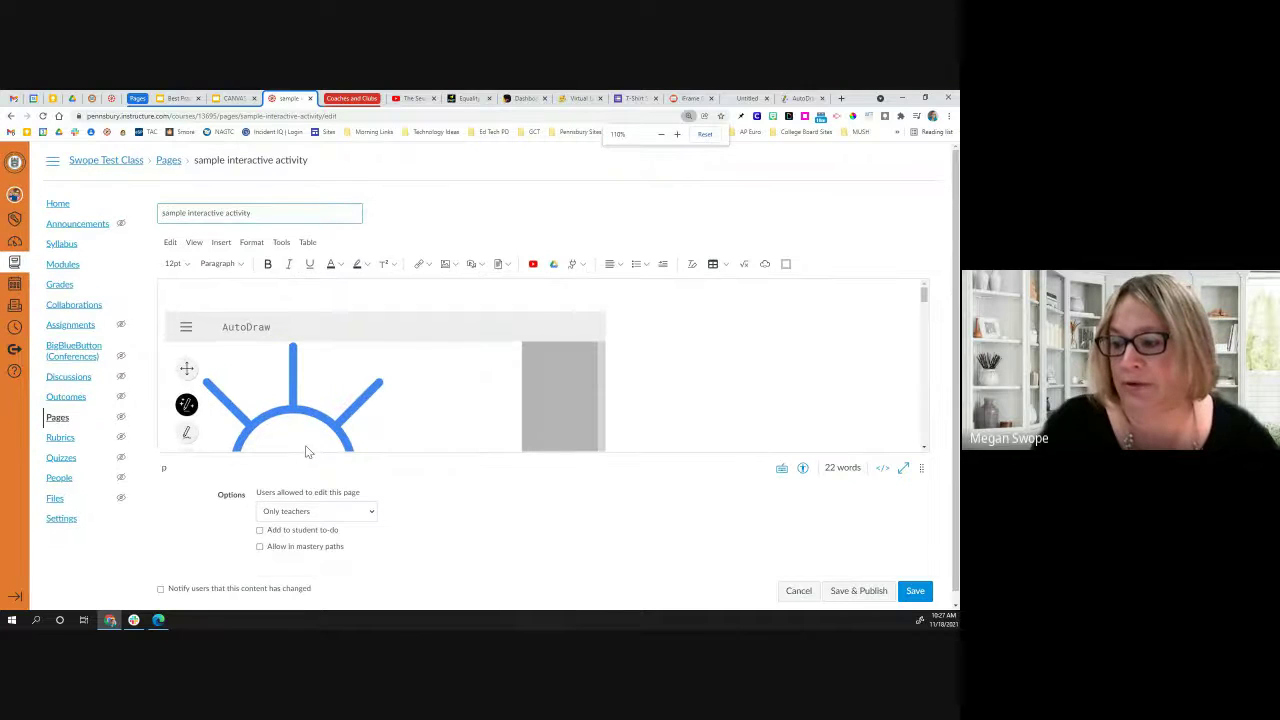
{"action": "scroll", "coordinate": [581, 433], "scroll_direction": "down", "scroll_amount": 10}
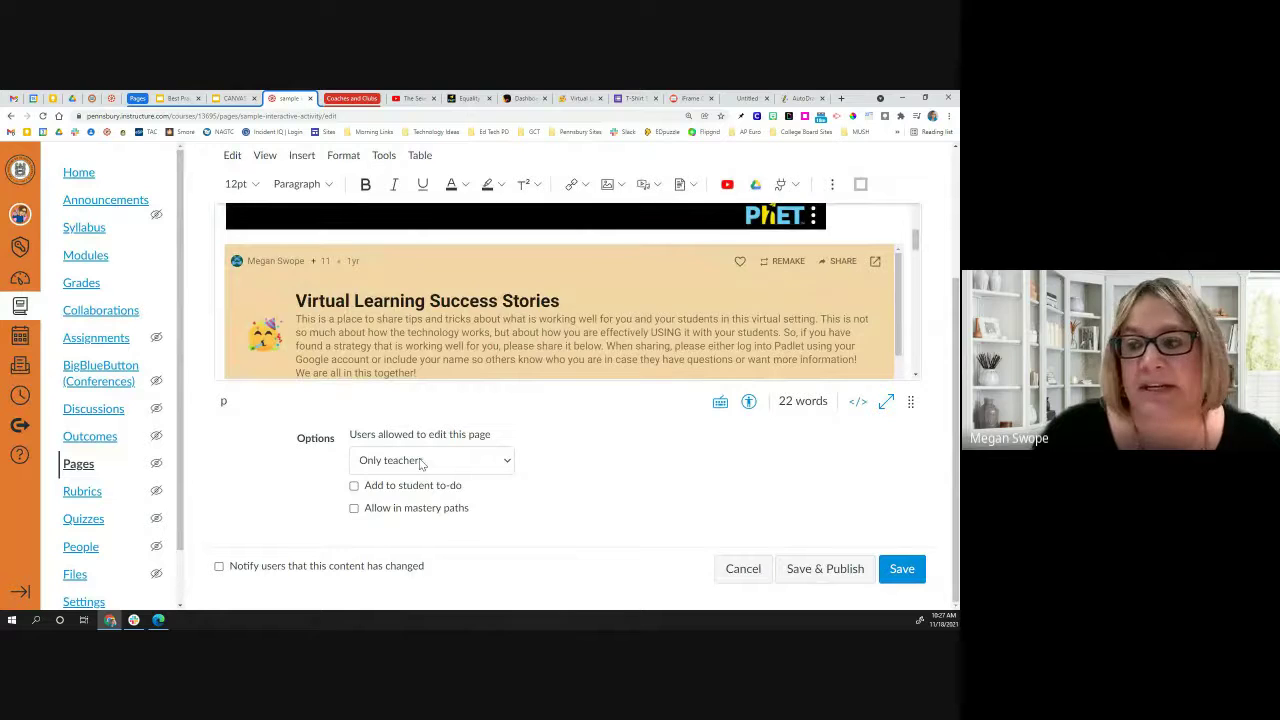
{"action": "left_click", "coordinate": [421, 463]}
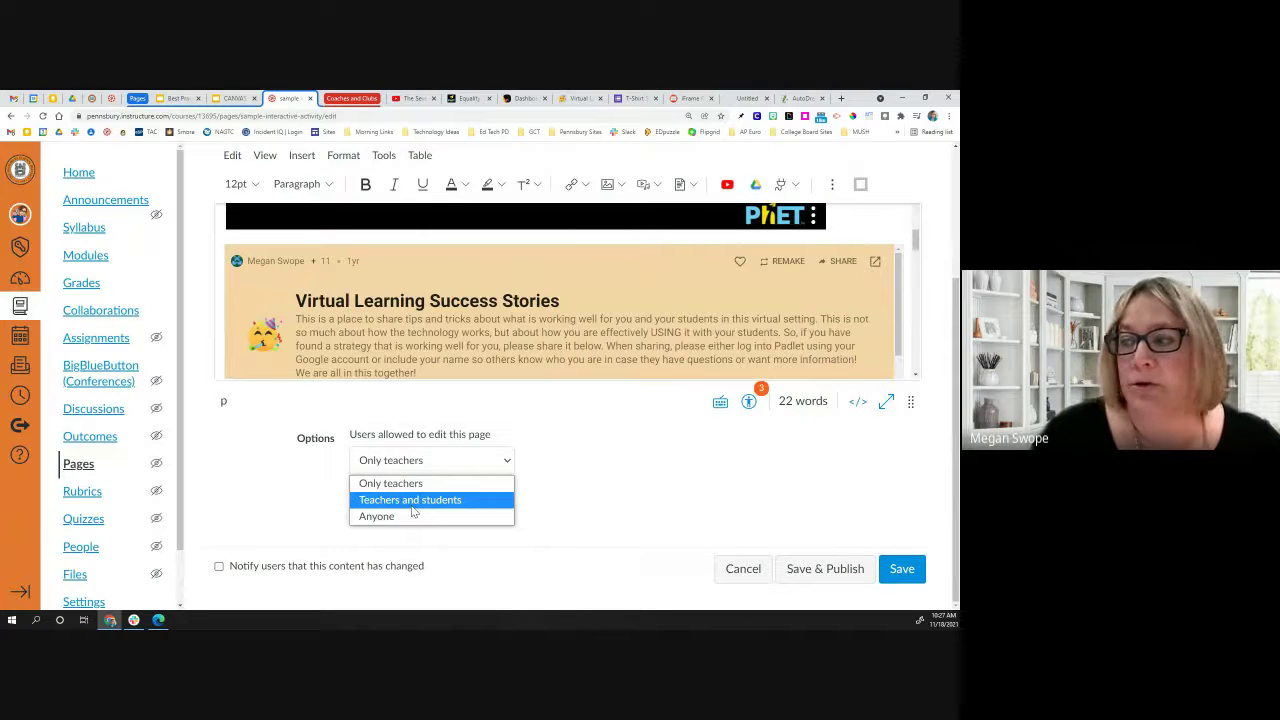
{"action": "left_click", "coordinate": [415, 500]}
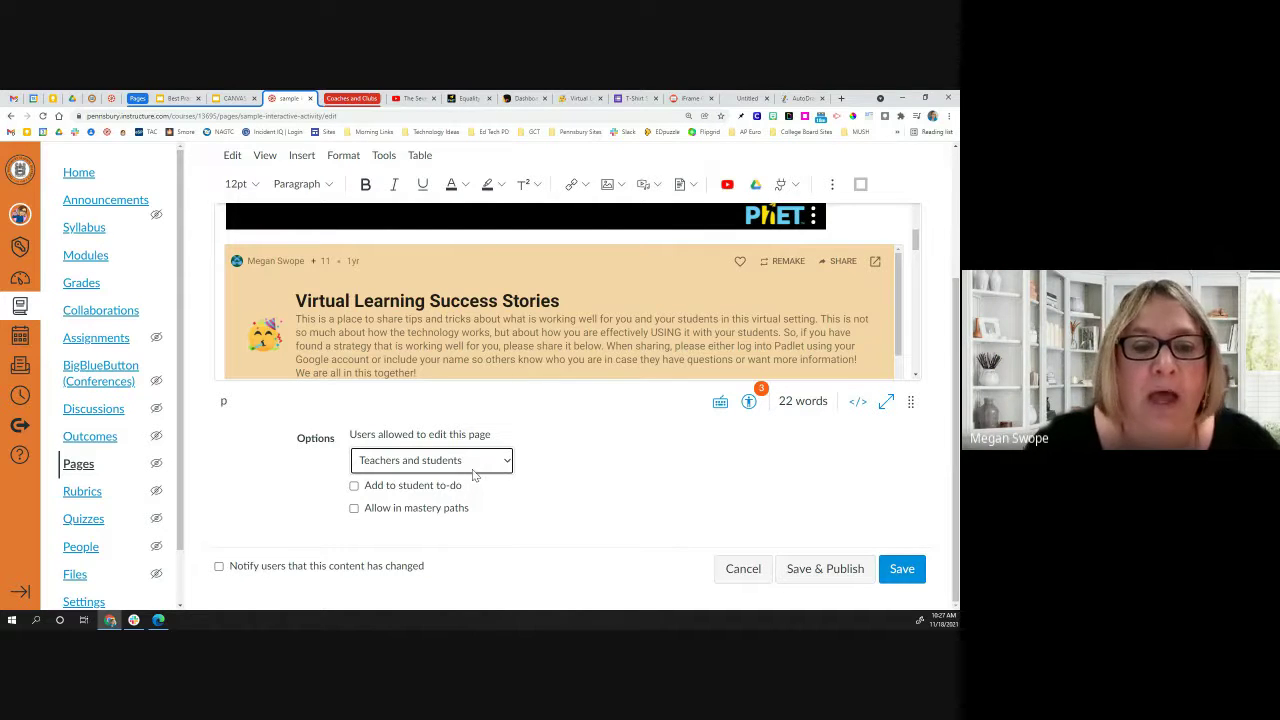
{"action": "left_click", "coordinate": [462, 462]}
{"action": "left_click", "coordinate": [430, 516]}
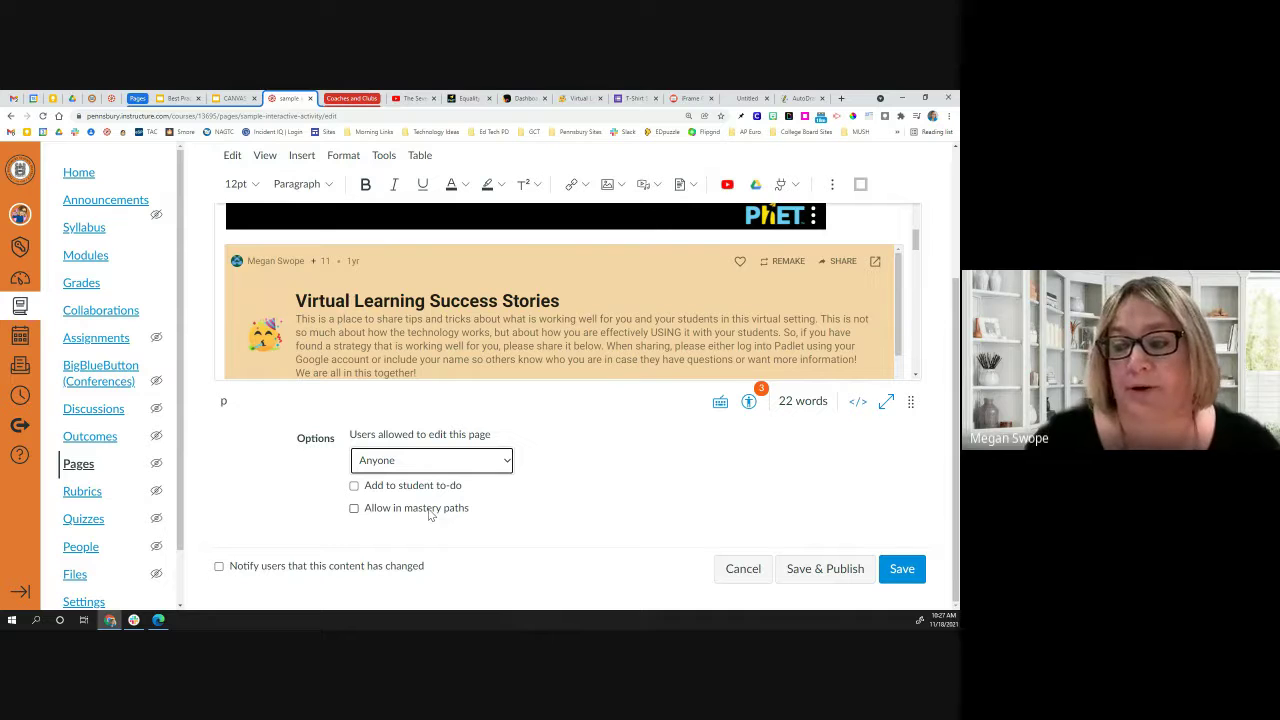
Step: Add the page to the student to-do list with the date Nov 23, 2021, 11:59 PM
{"action": "left_click", "coordinate": [354, 486]}
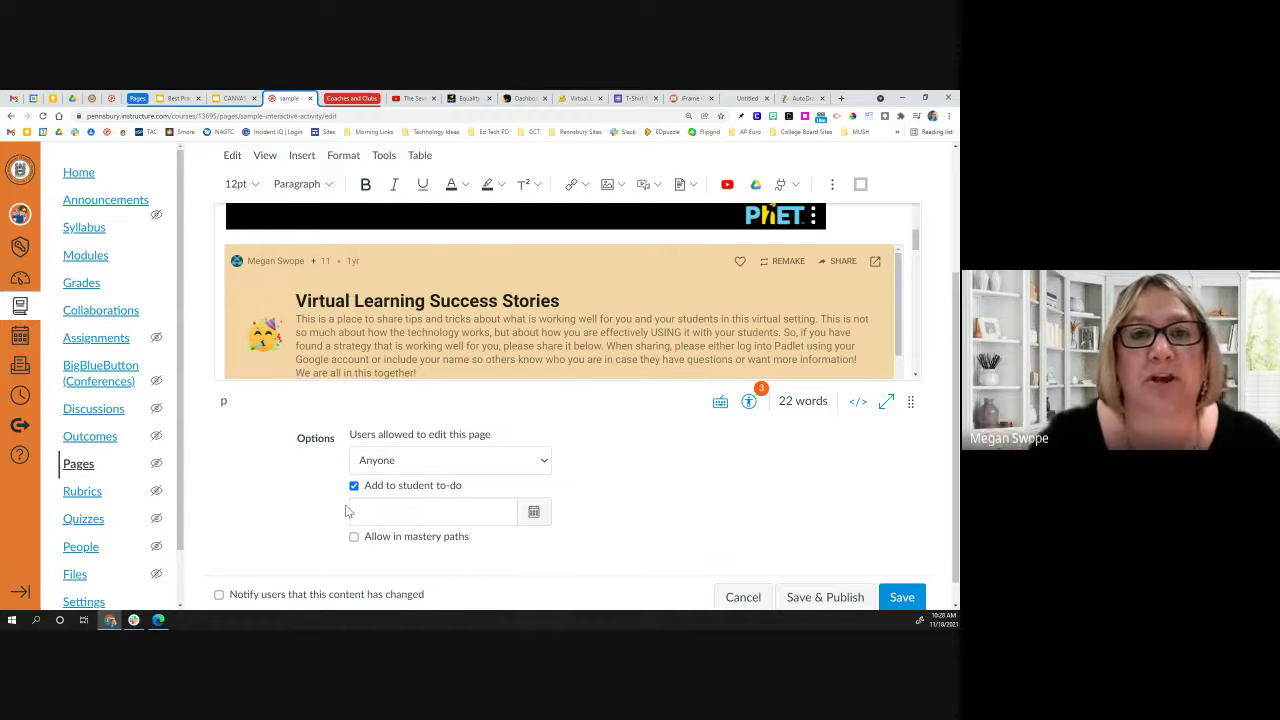
{"action": "left_click", "coordinate": [534, 512]}
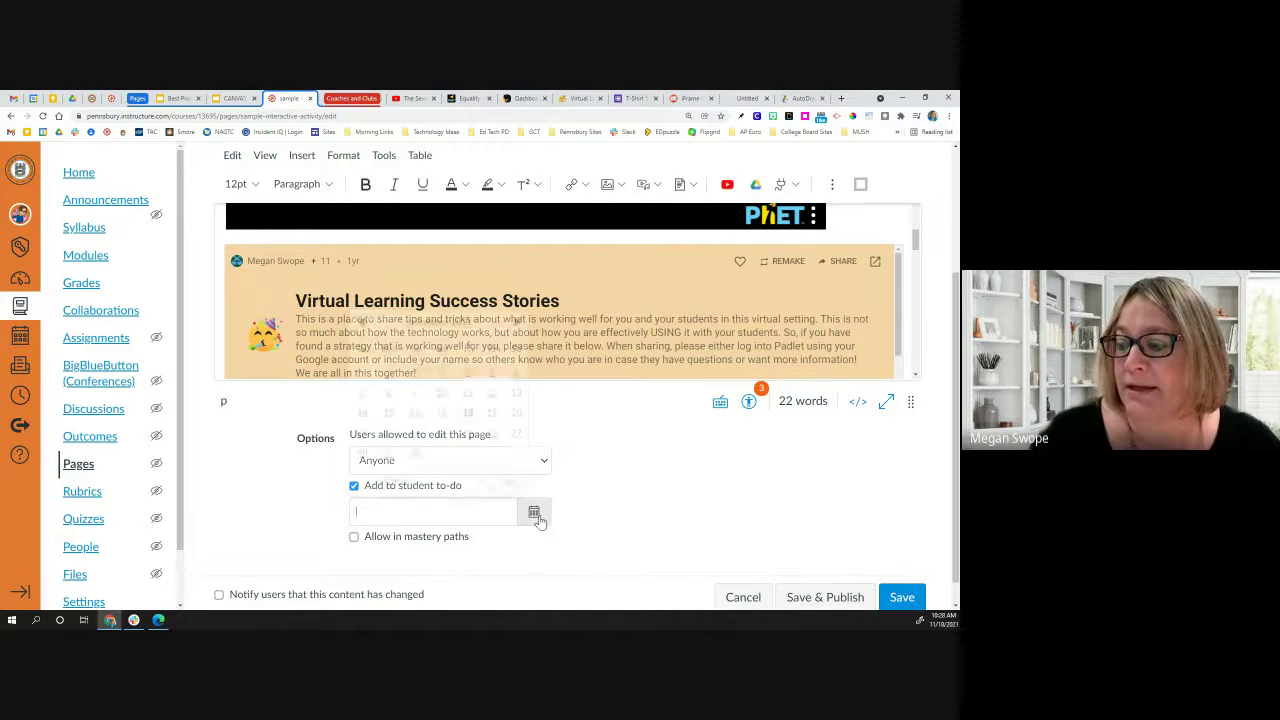
{"action": "left_click", "coordinate": [415, 433]}
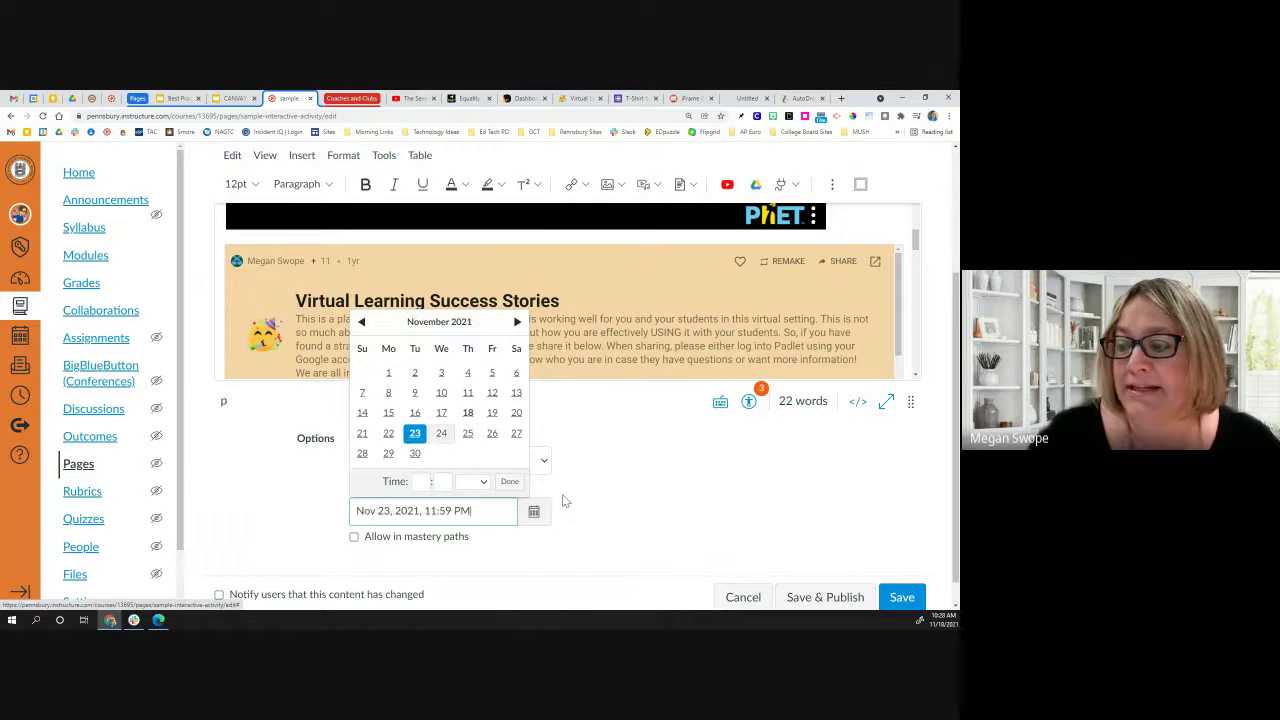
{"action": "left_click", "coordinate": [615, 536]}
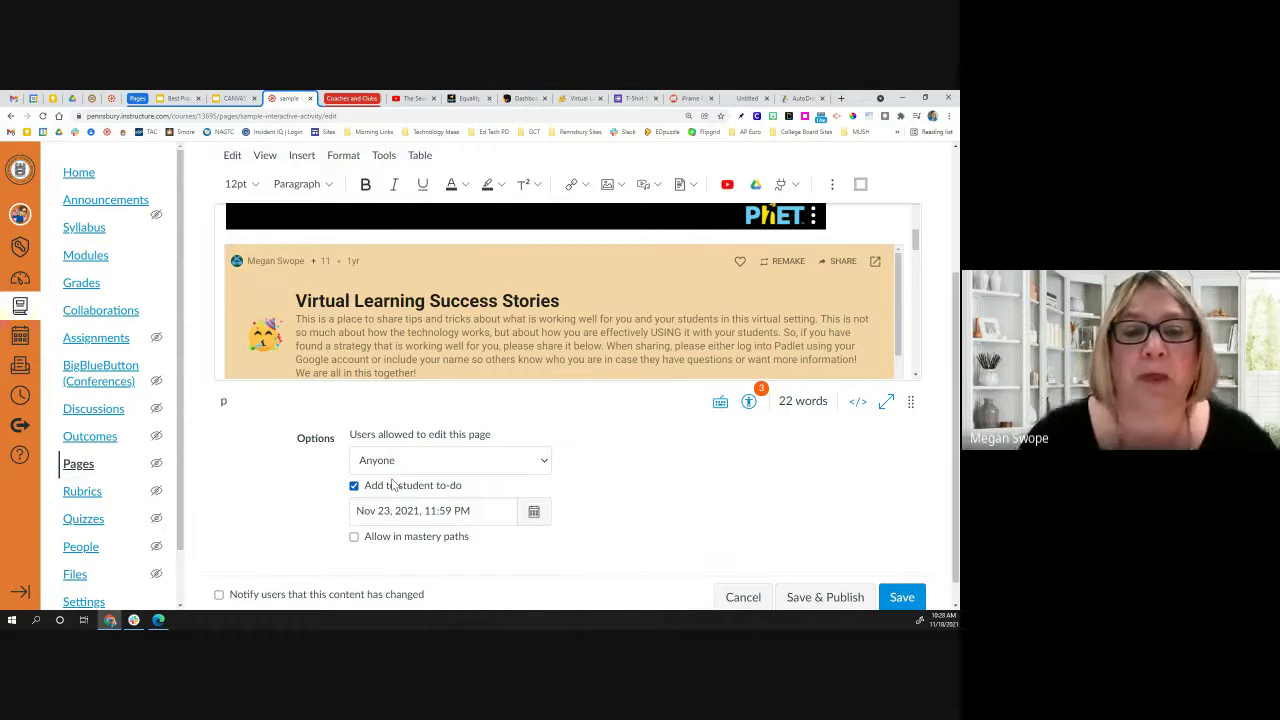
Step: Allow the page in mastery paths and enable notifying users that its content has changed
{"action": "left_click", "coordinate": [353, 541]}
{"action": "left_click", "coordinate": [353, 541]}
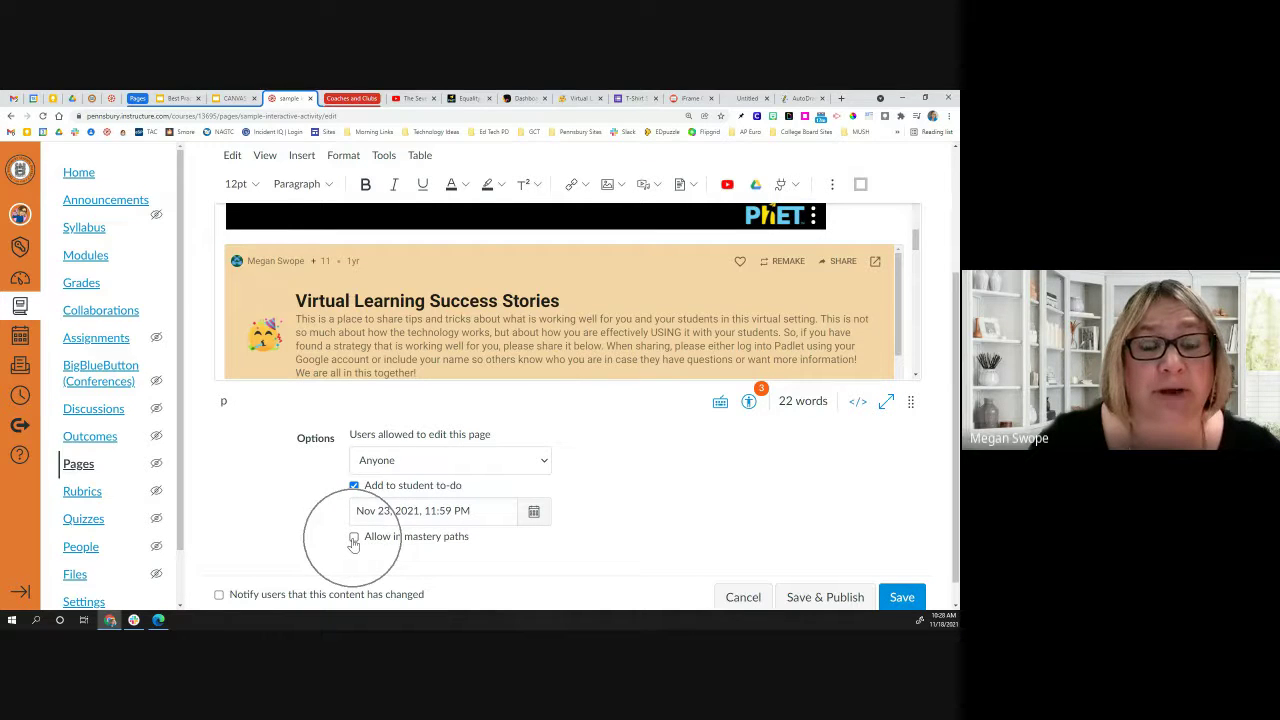
{"action": "left_click", "coordinate": [353, 541]}
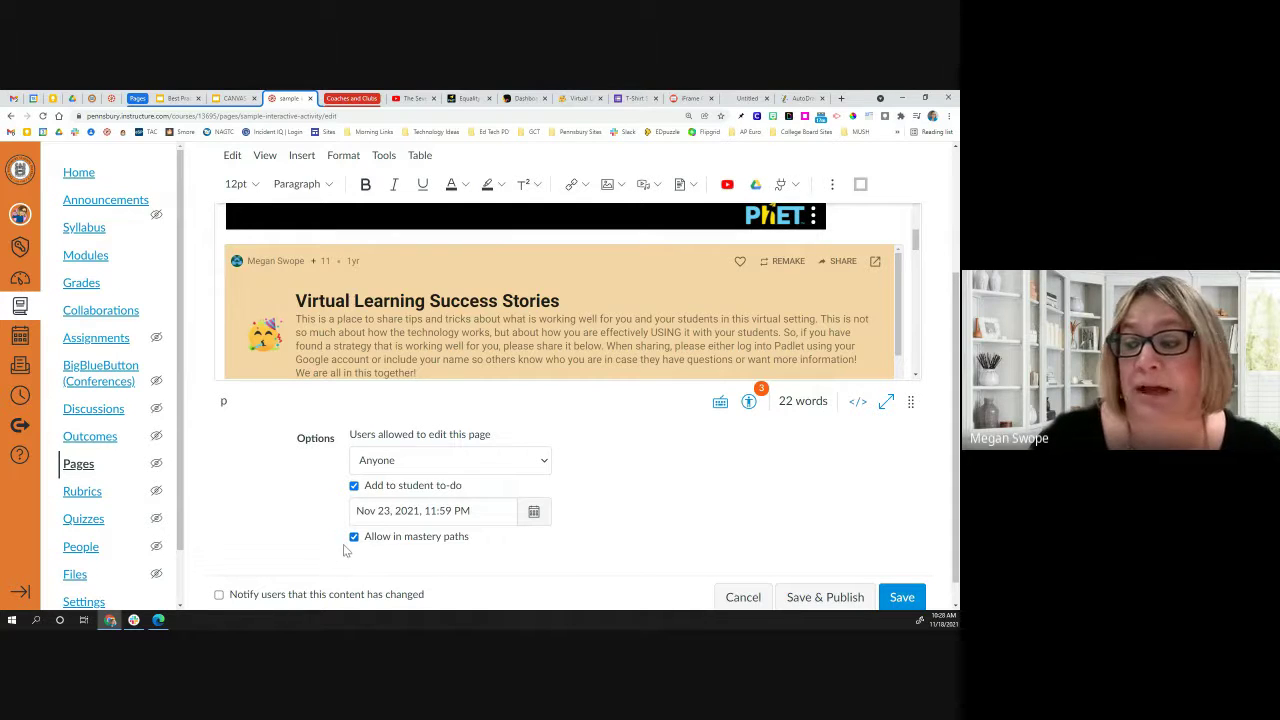
{"action": "left_click", "coordinate": [355, 541]}
{"action": "left_click", "coordinate": [355, 540]}
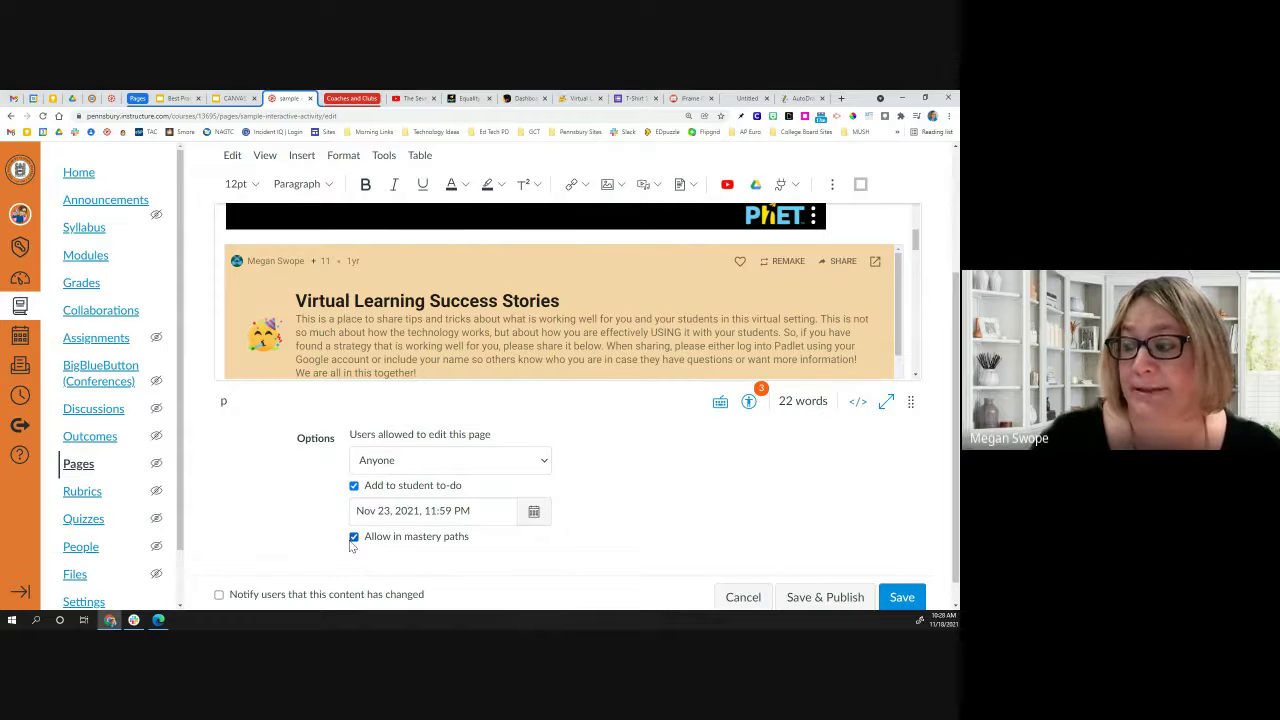
{"action": "left_click", "coordinate": [219, 595]}
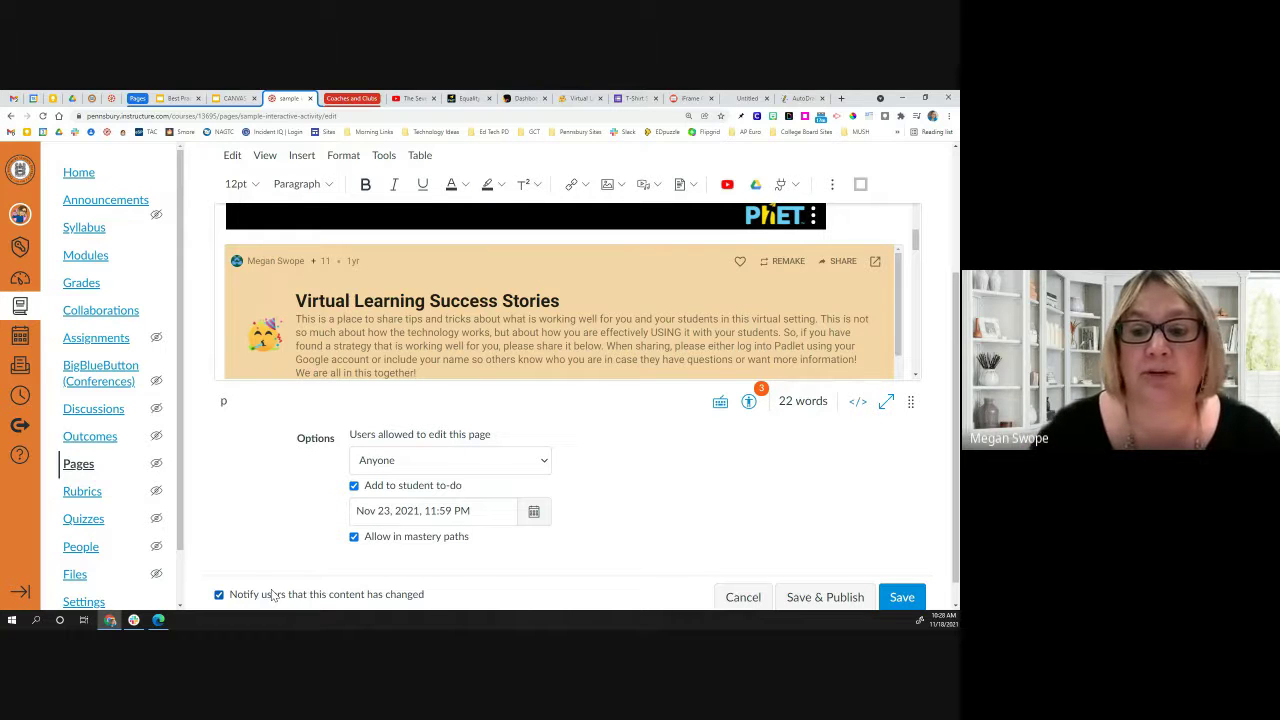
Step: Return to the best practices slideshow and show the Version History slide
{"action": "left_click", "coordinate": [180, 99]}
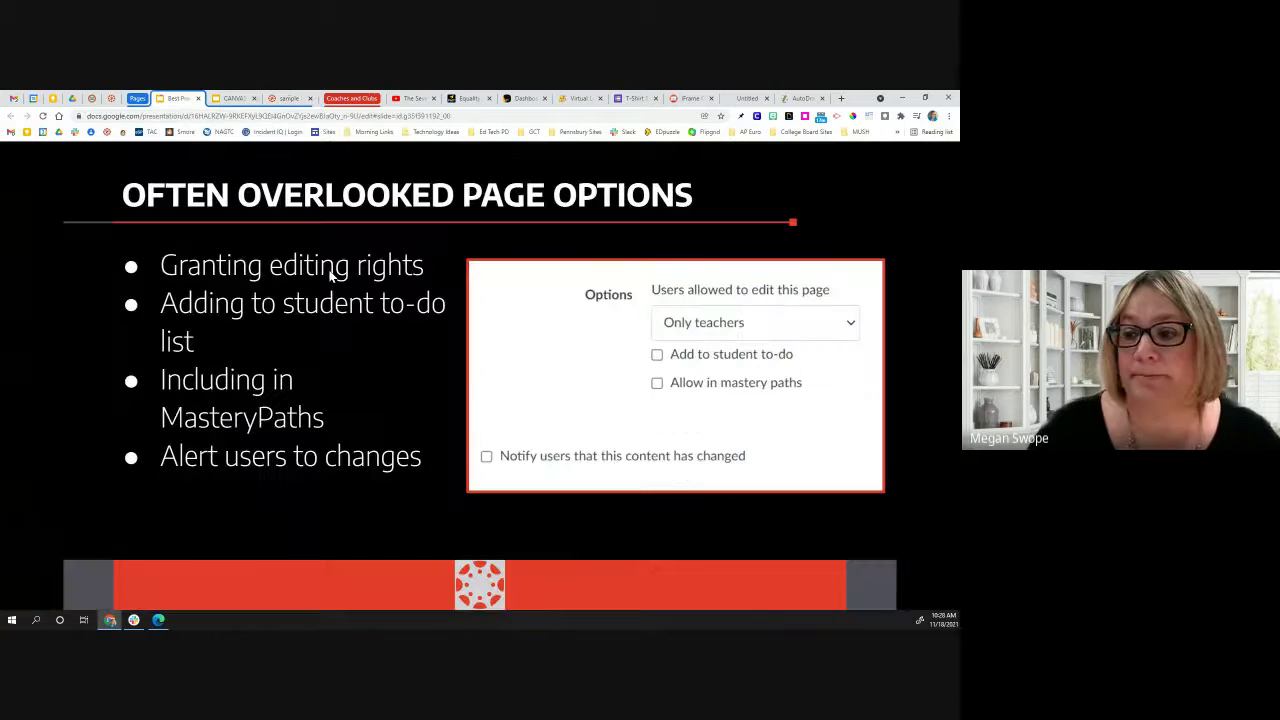
{"action": "left_click", "coordinate": [342, 346]}
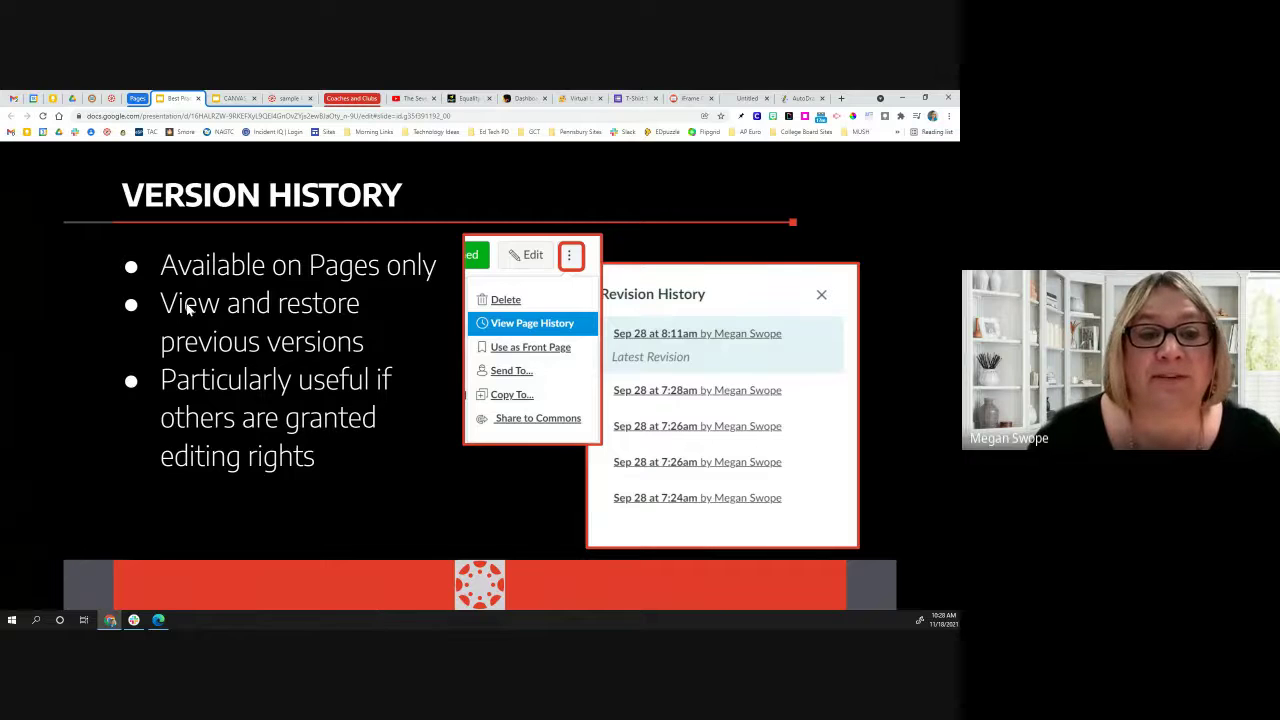
{"action": "mouse_move", "coordinate": [40, 590]}
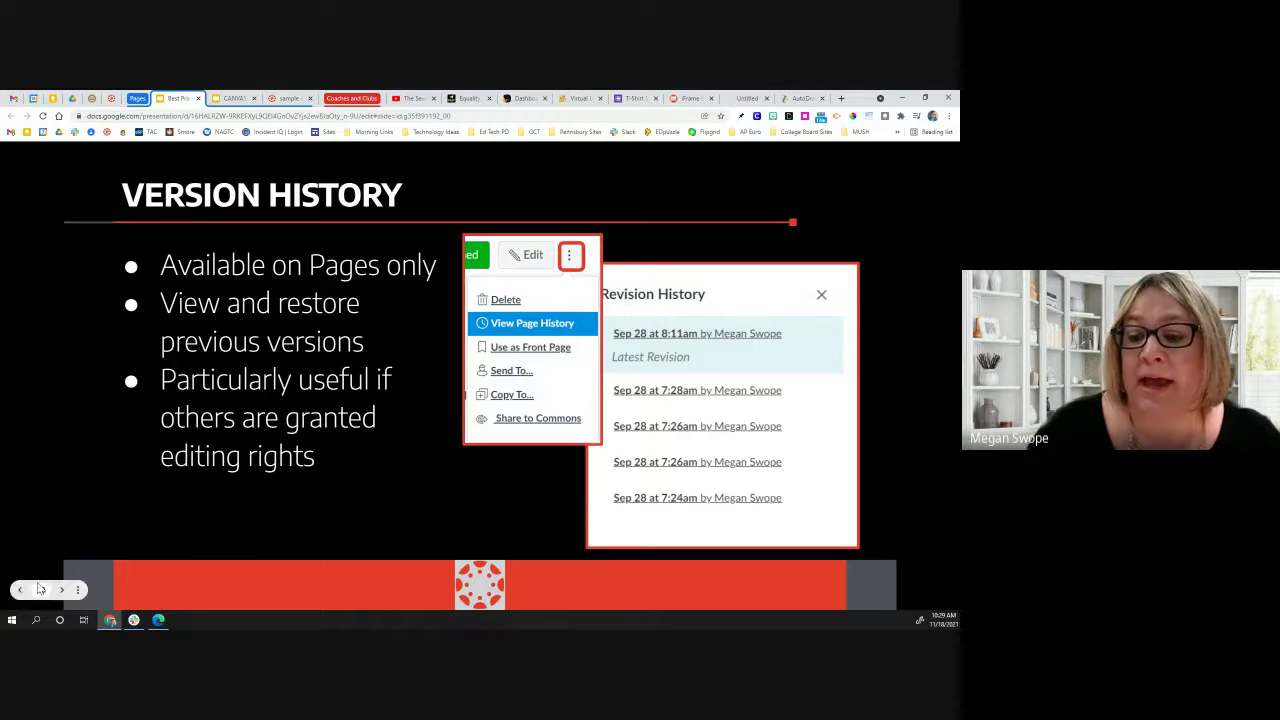
{"action": "key", "text": "Right"}
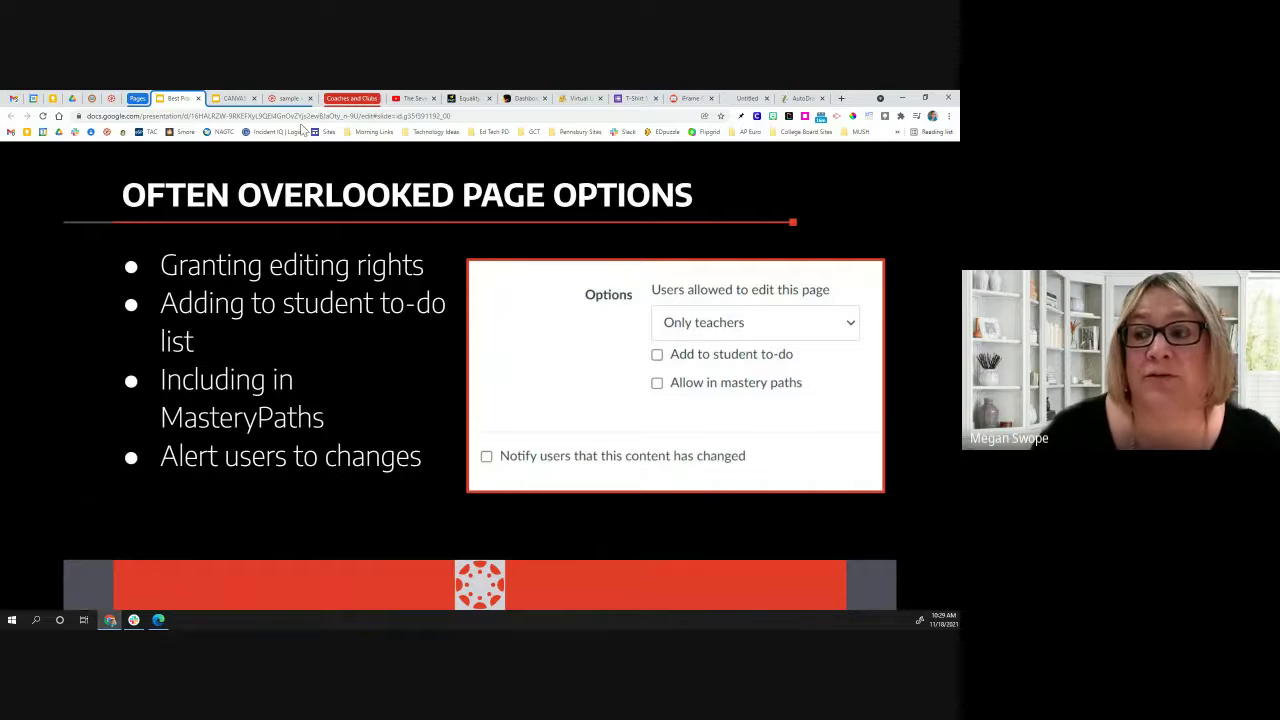
{"action": "key", "text": "Right"}
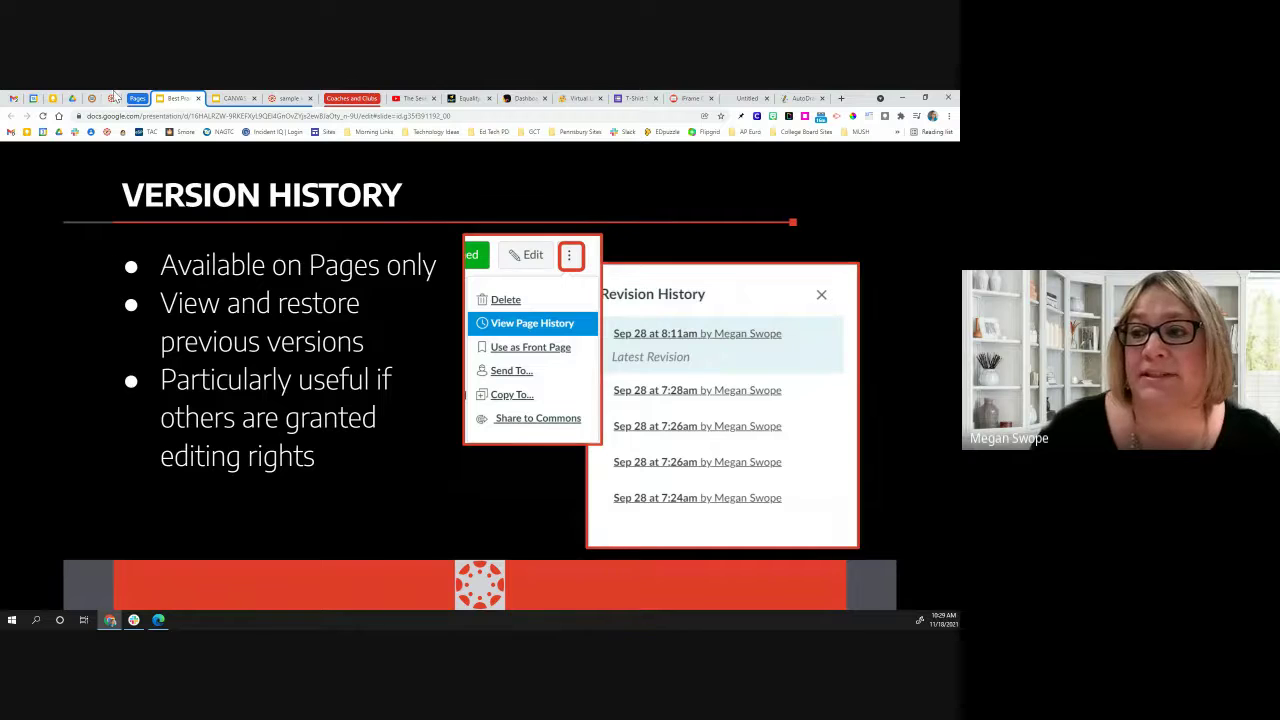
Step: Return to the sample interactive activity page in Canvas and save it with its new options
{"action": "left_click", "coordinate": [235, 100]}
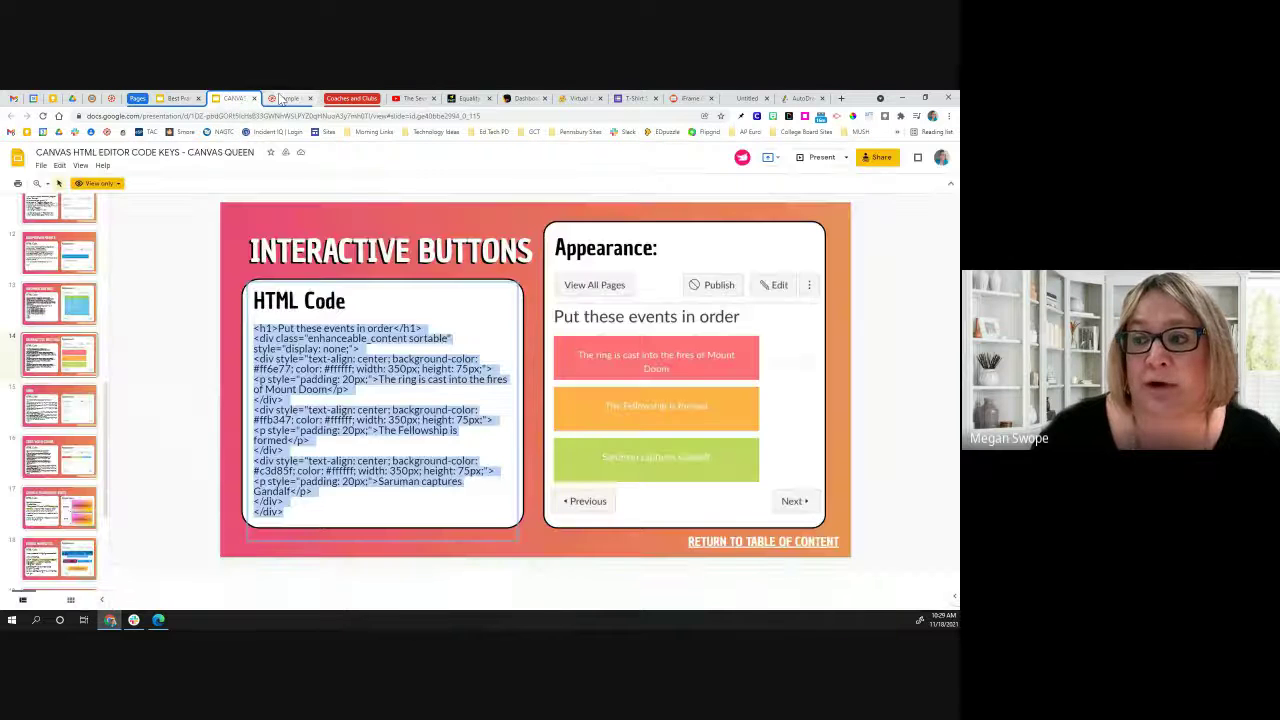
{"action": "left_click", "coordinate": [286, 98]}
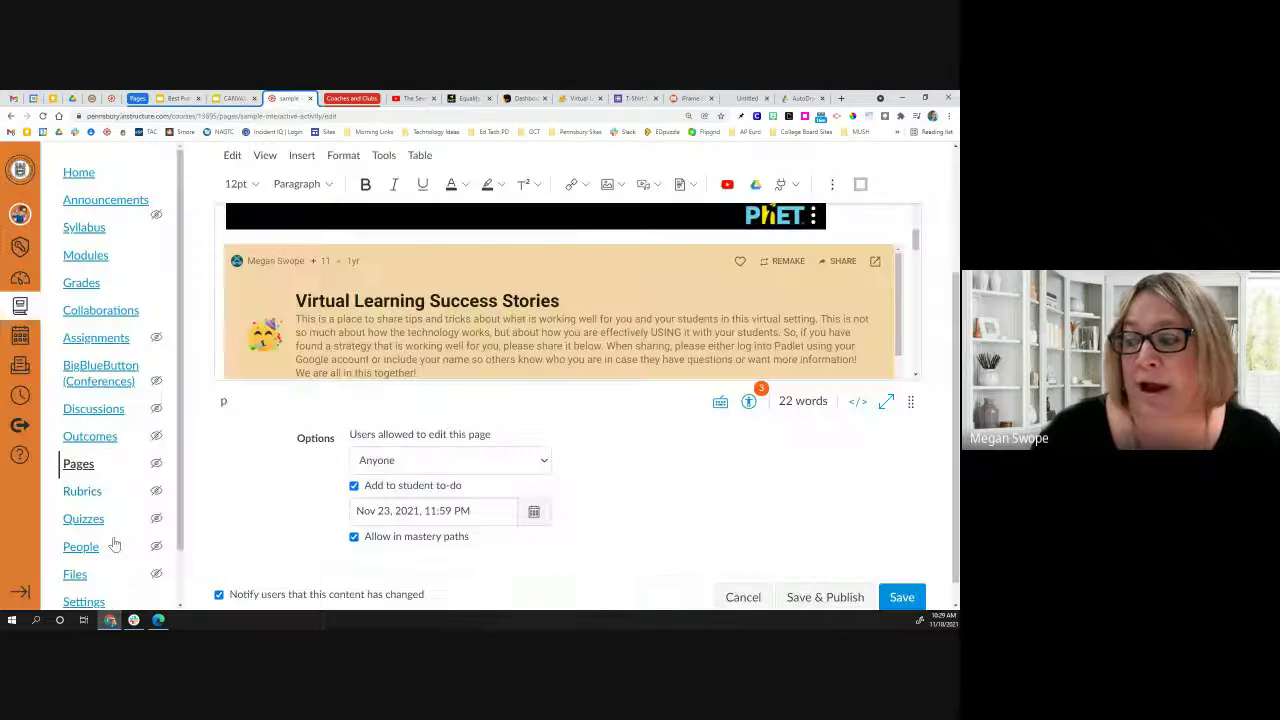
{"action": "left_click", "coordinate": [900, 597]}
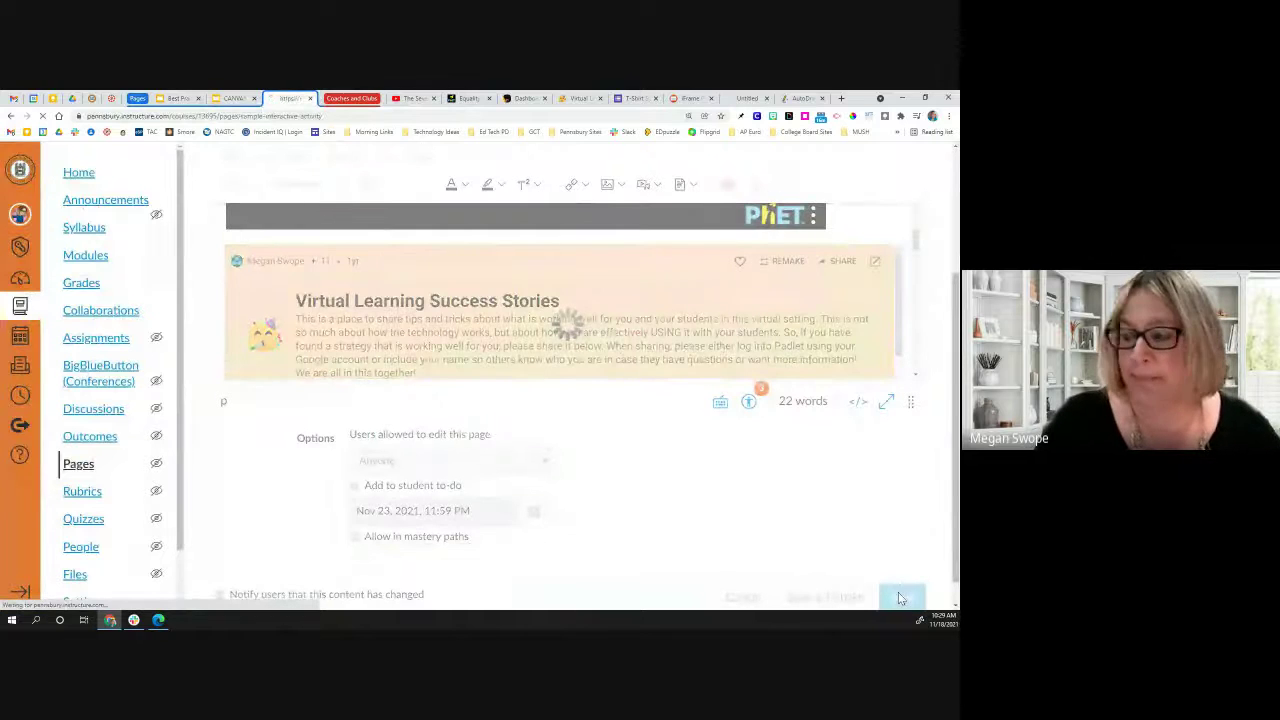
{"action": "key", "text": "ctrl+minus"}
{"action": "key", "text": "ctrl+minus"}
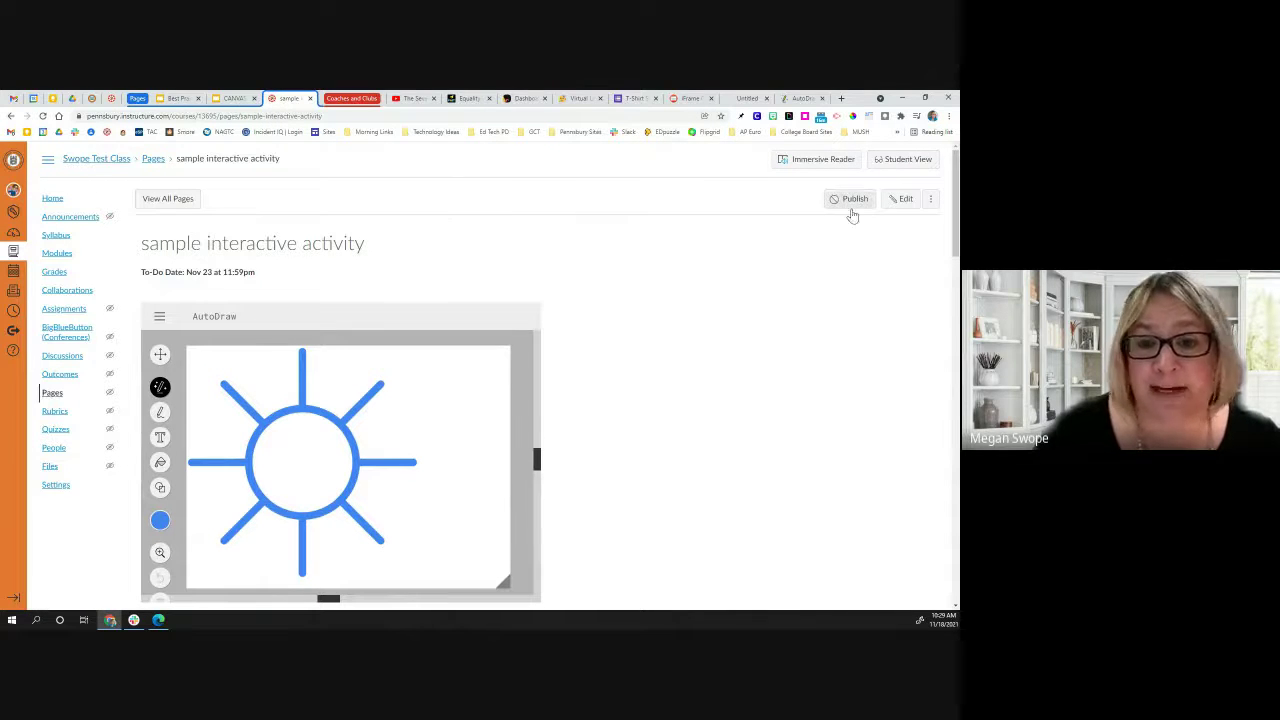
Step: View the page's revision history, restore the Nov 18 at 10:24am revision, and look through the restored page
{"action": "left_click", "coordinate": [929, 201]}
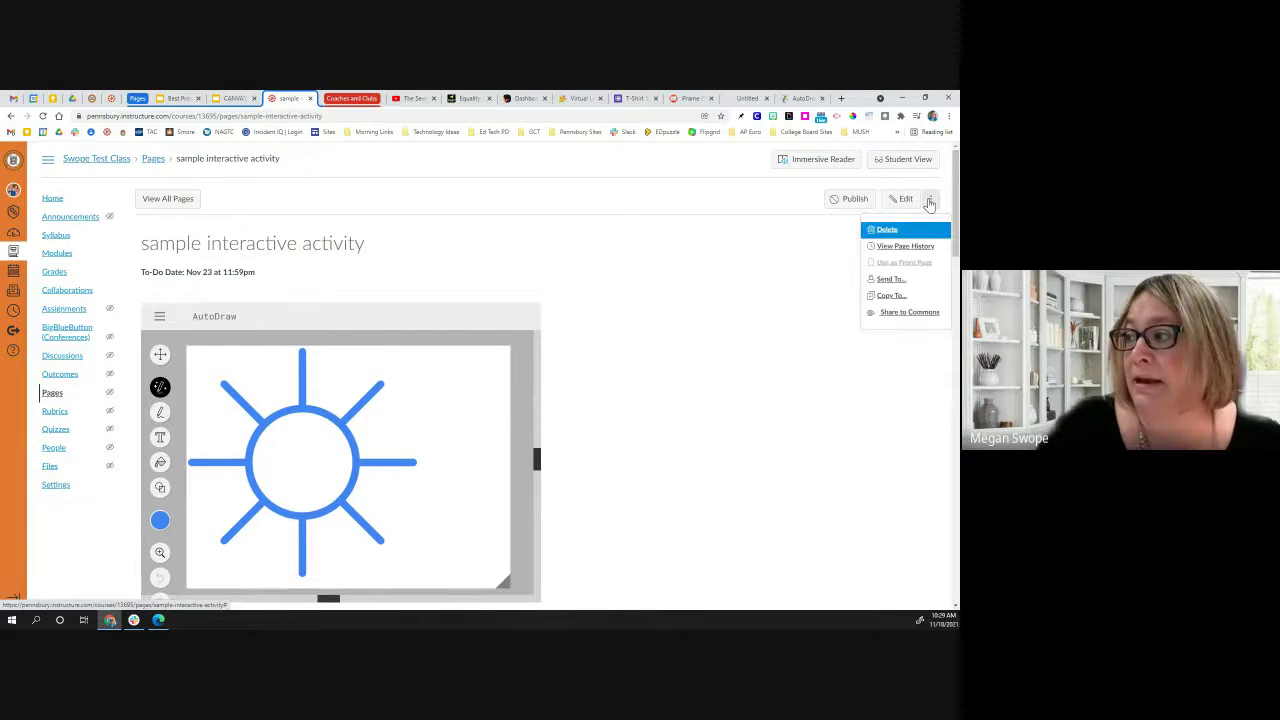
{"action": "left_click", "coordinate": [889, 246]}
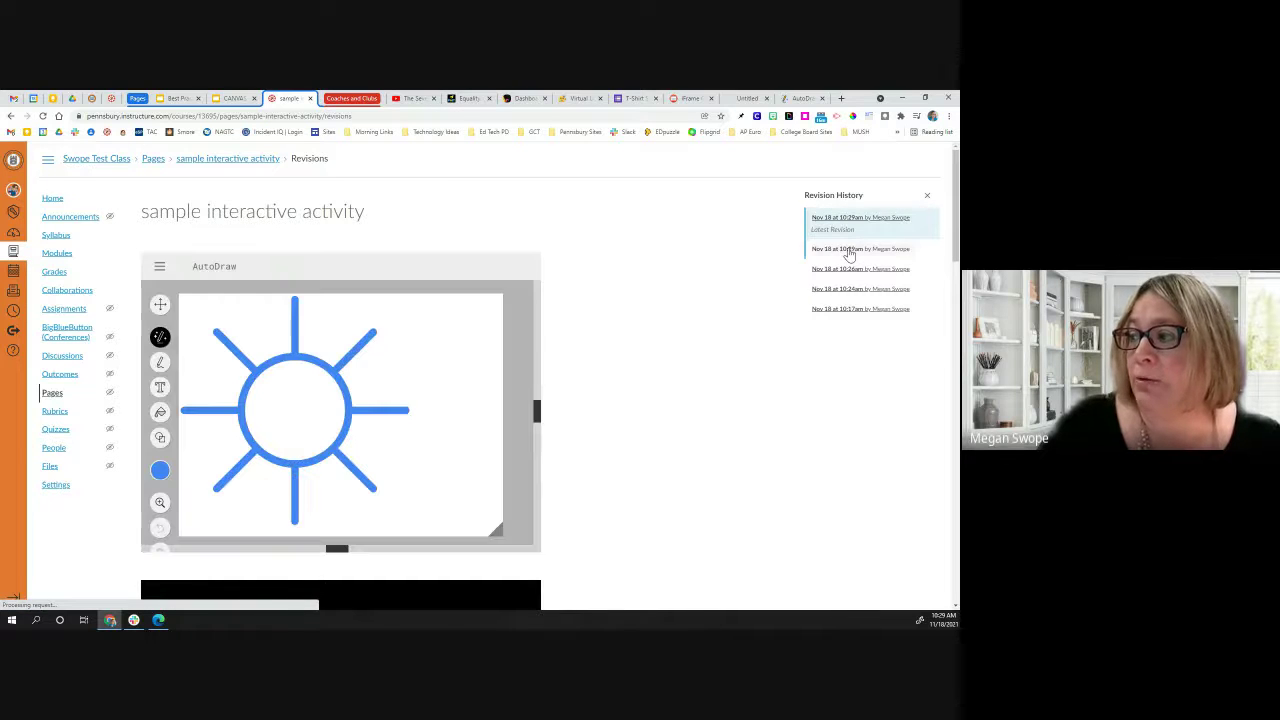
{"action": "left_click", "coordinate": [849, 252]}
{"action": "left_click", "coordinate": [850, 286]}
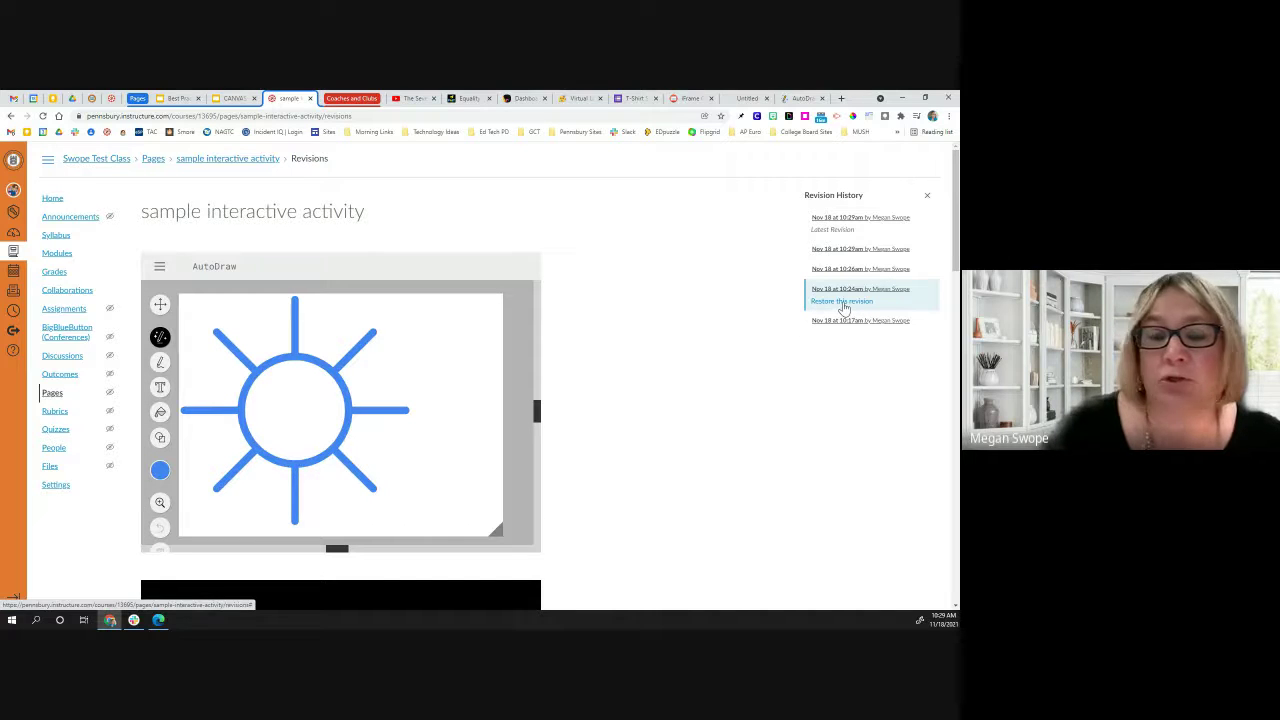
{"action": "left_click", "coordinate": [843, 303]}
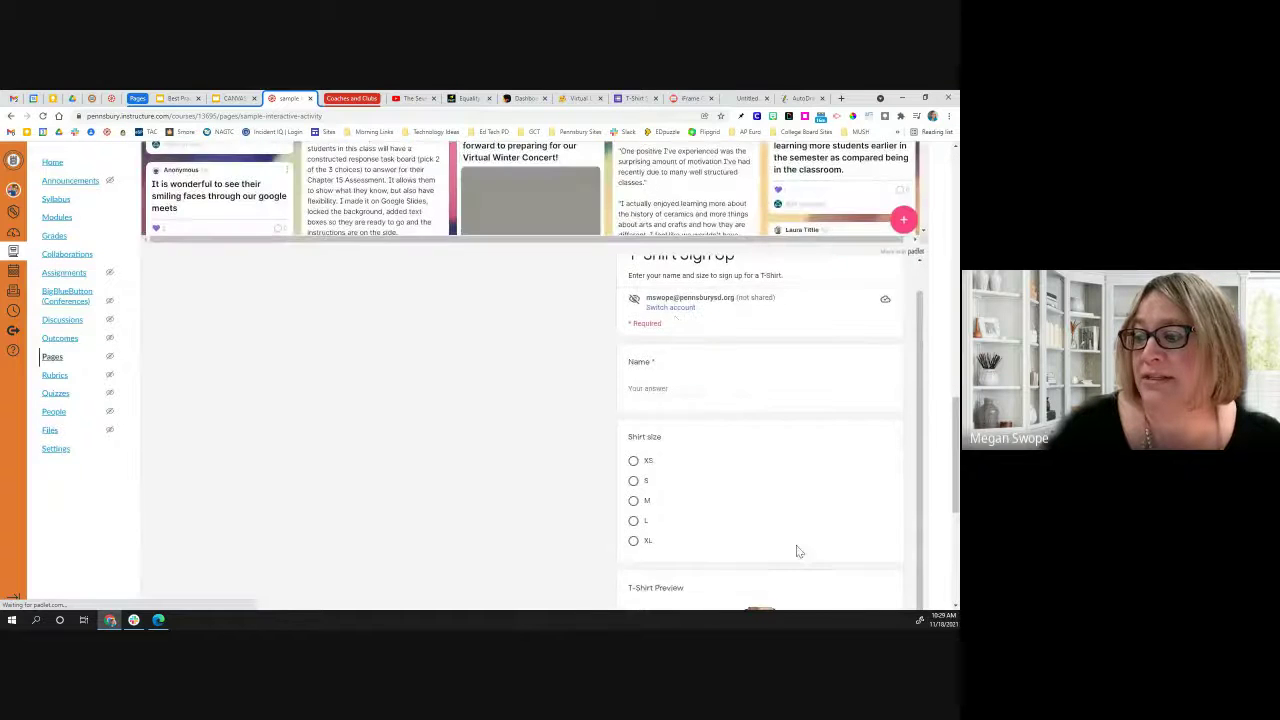
{"action": "scroll", "coordinate": [908, 494], "scroll_direction": "down", "scroll_amount": 3}
{"action": "scroll", "coordinate": [908, 494], "scroll_direction": "down", "scroll_amount": 3}
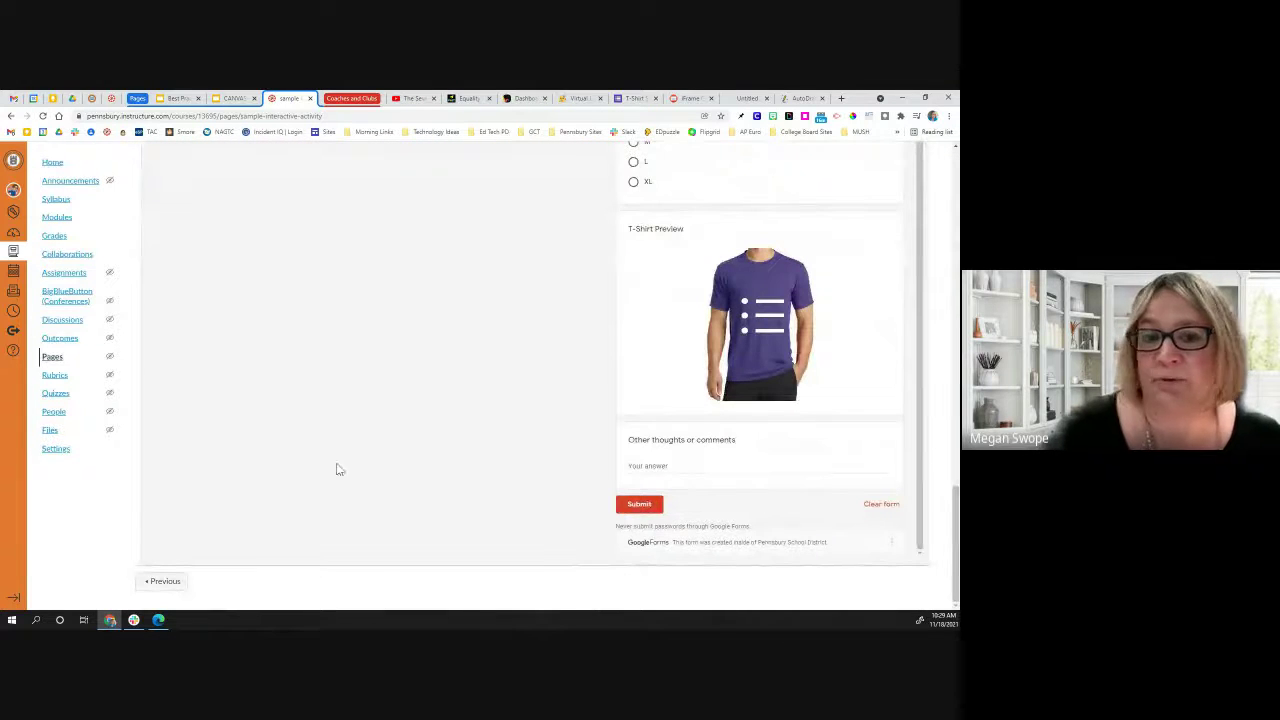
{"action": "scroll", "coordinate": [474, 494], "scroll_direction": "up", "scroll_amount": 10}
{"action": "scroll", "coordinate": [474, 494], "scroll_direction": "up", "scroll_amount": 10}
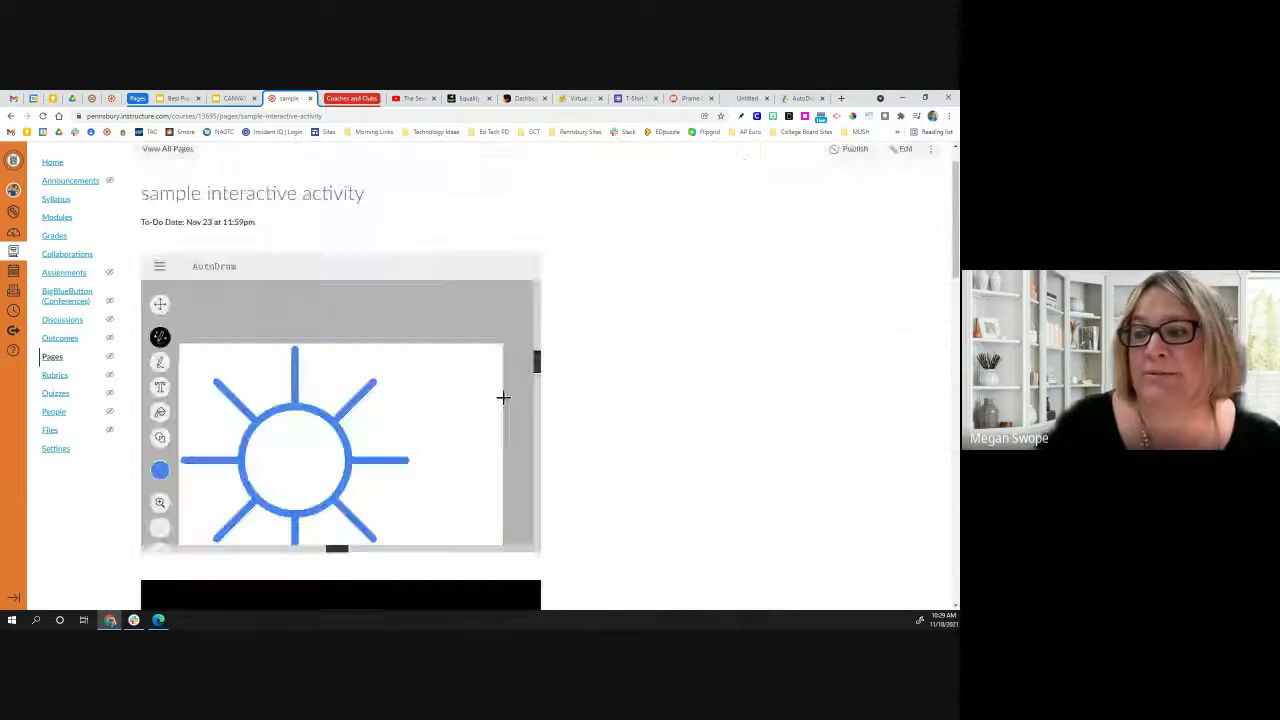
{"action": "scroll", "coordinate": [290, 358], "scroll_direction": "up", "scroll_amount": 2}
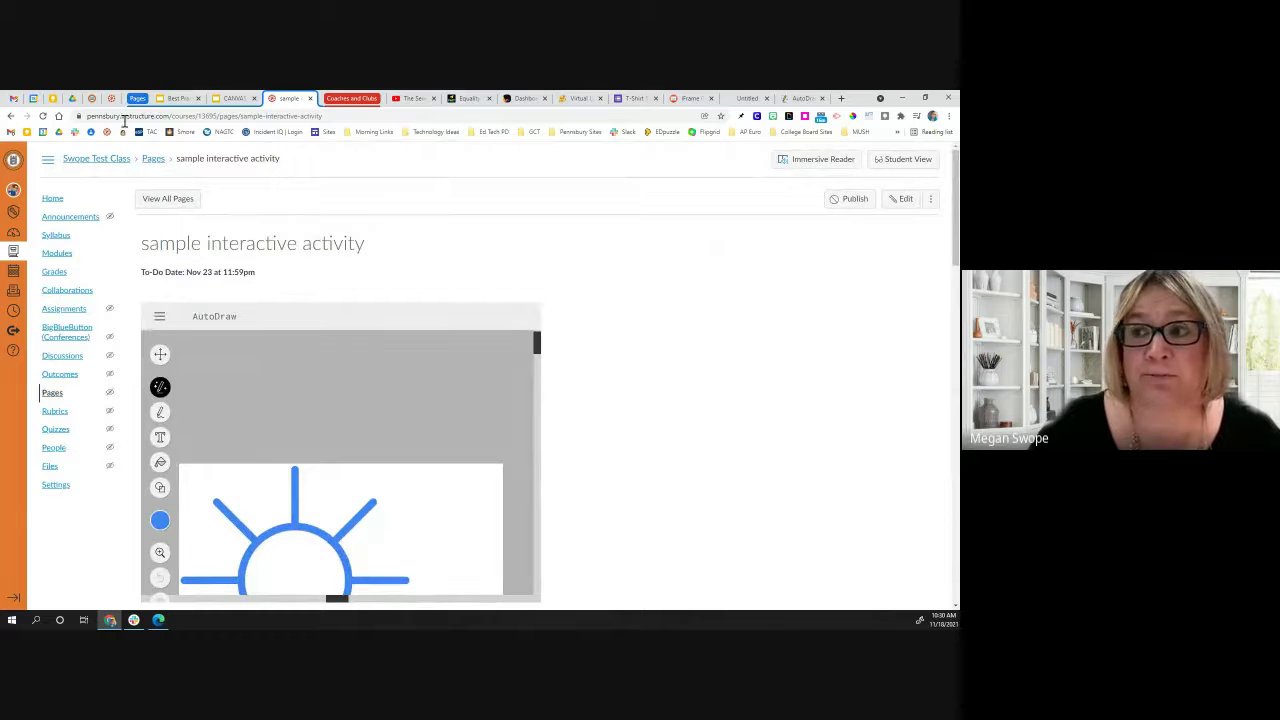
Step: Switch back to the best practices slideshow, advance to the badge slide, and show its linked badge form before returning to the slide
{"action": "left_click", "coordinate": [190, 97]}
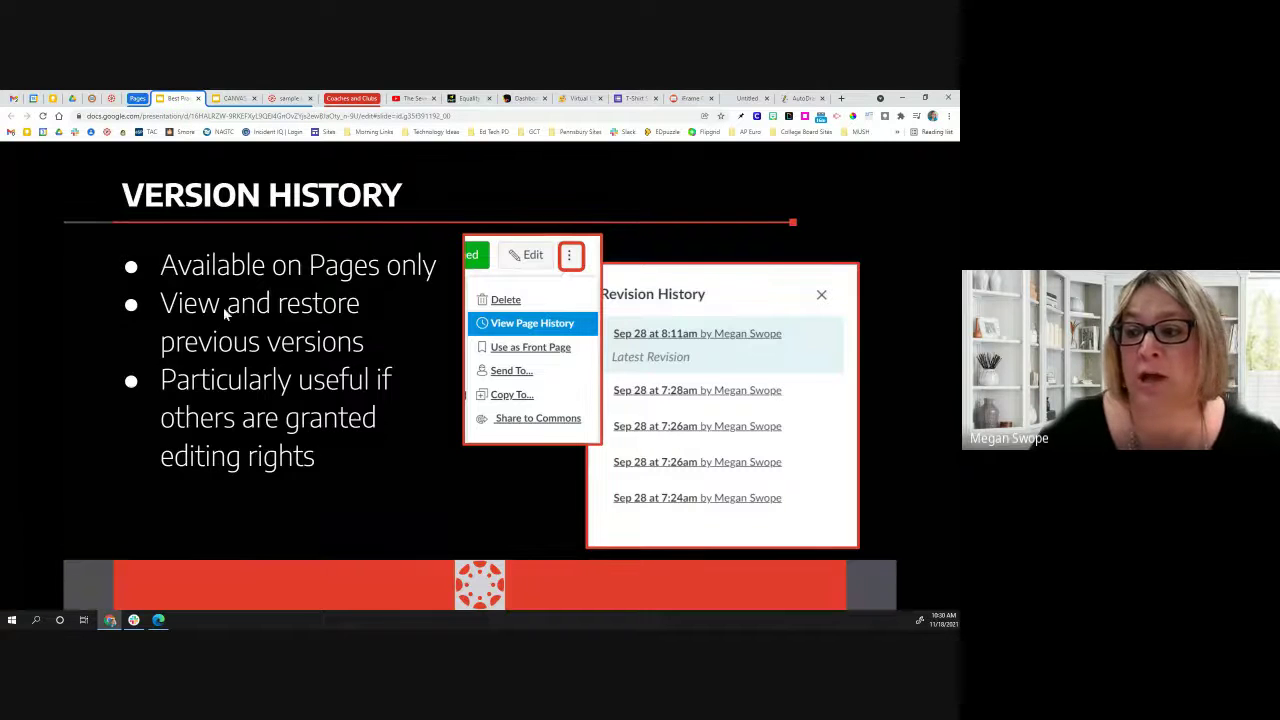
{"action": "left_click", "coordinate": [110, 458]}
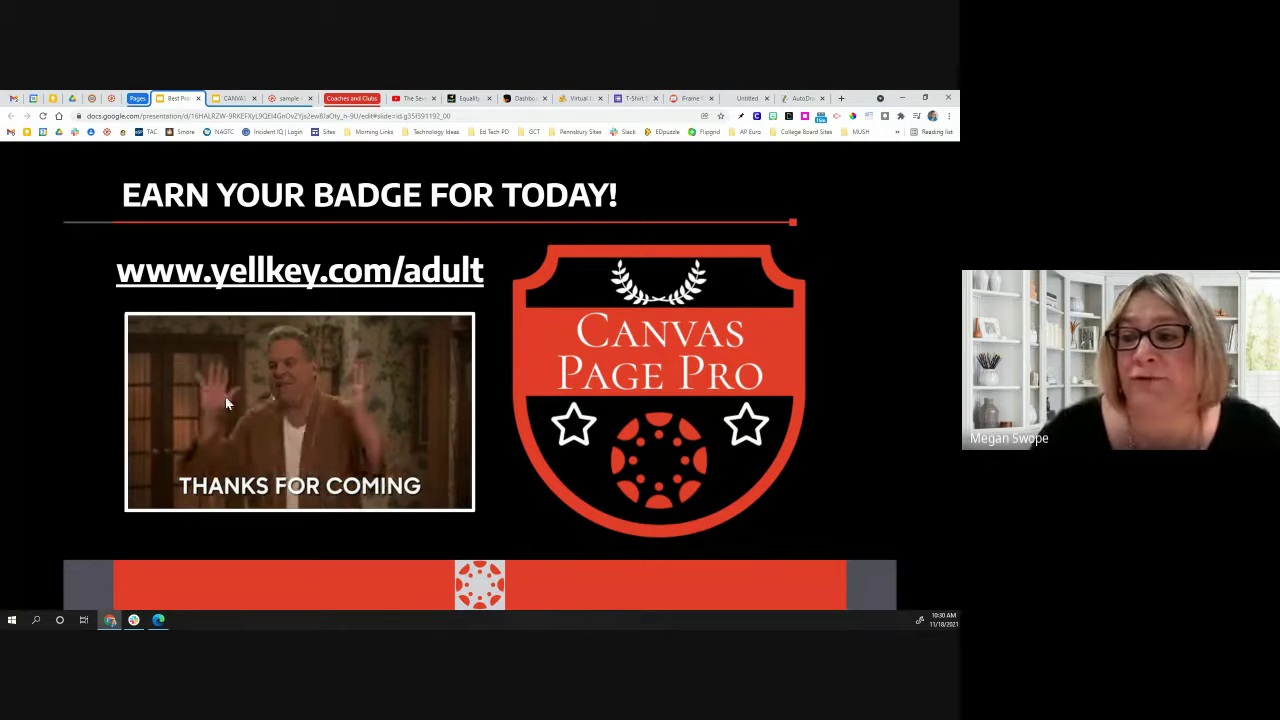
{"action": "left_click", "coordinate": [268, 278]}
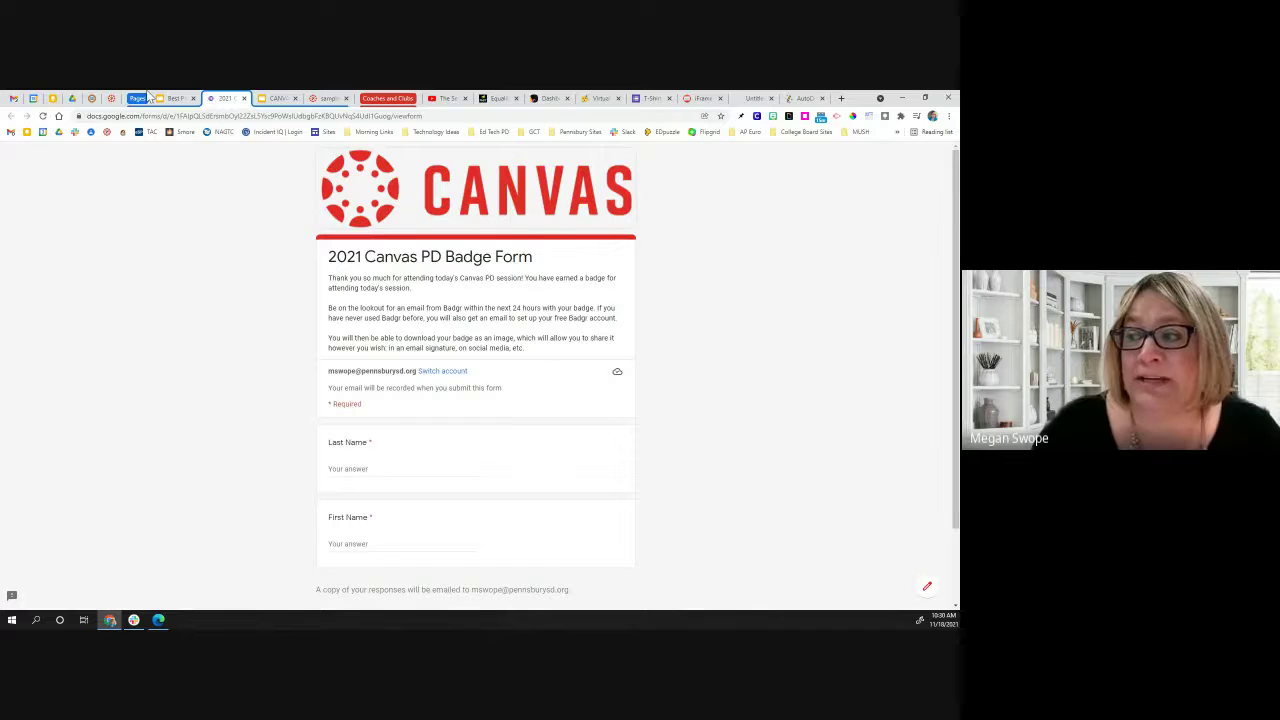
{"action": "left_click", "coordinate": [172, 99]}
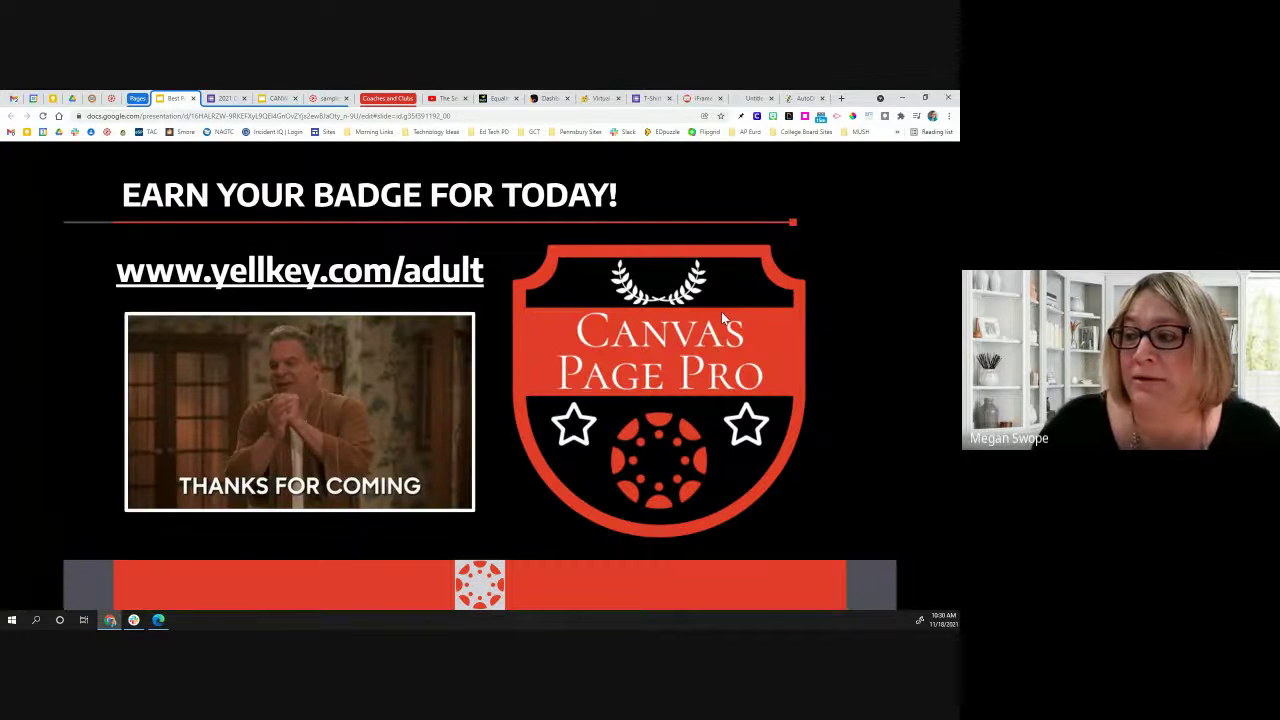